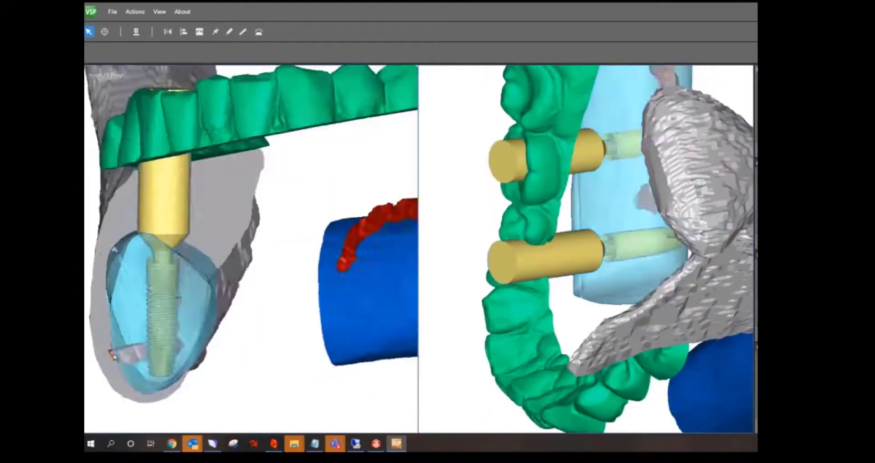
pyautogui.scroll(3, 187, 237)
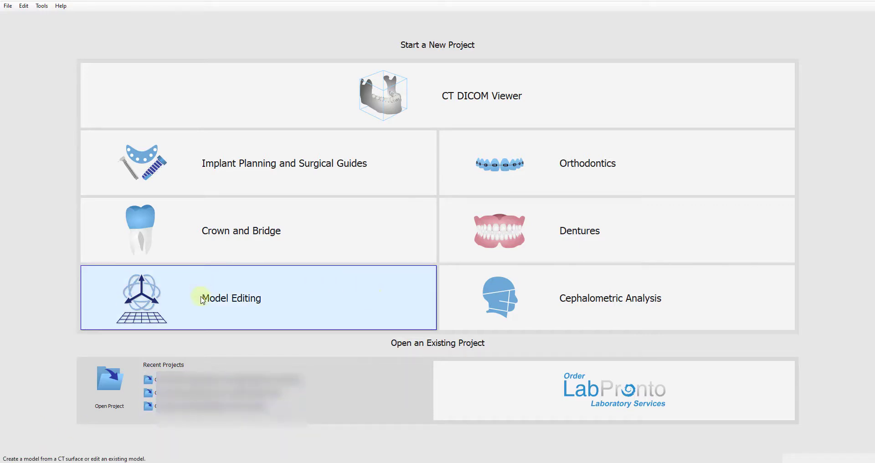
# Start a Model Editing project from the fibula, implants, lower dentition, remaining mandible and upper dentition models, skipping alignment.
pyautogui.click(318, 306)
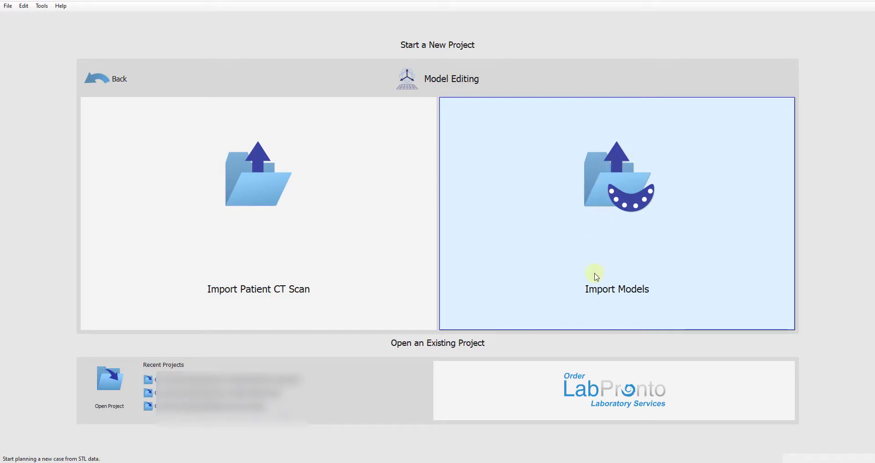
pyautogui.click(646, 193)
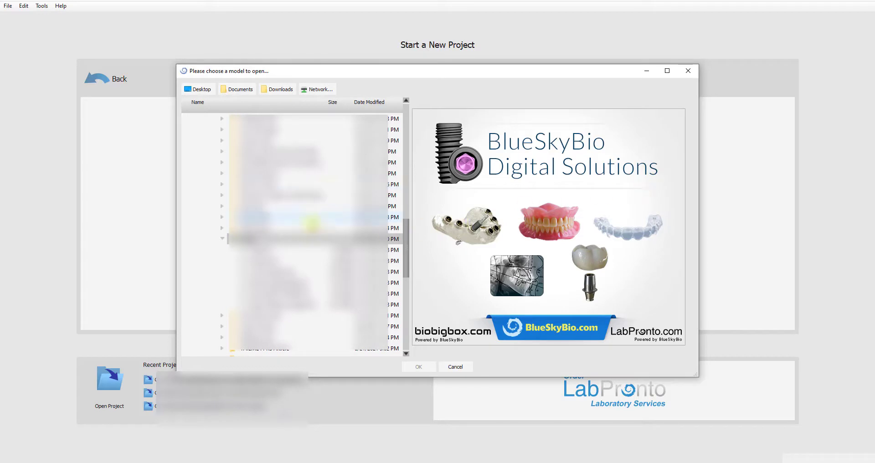
pyautogui.click(262, 250)
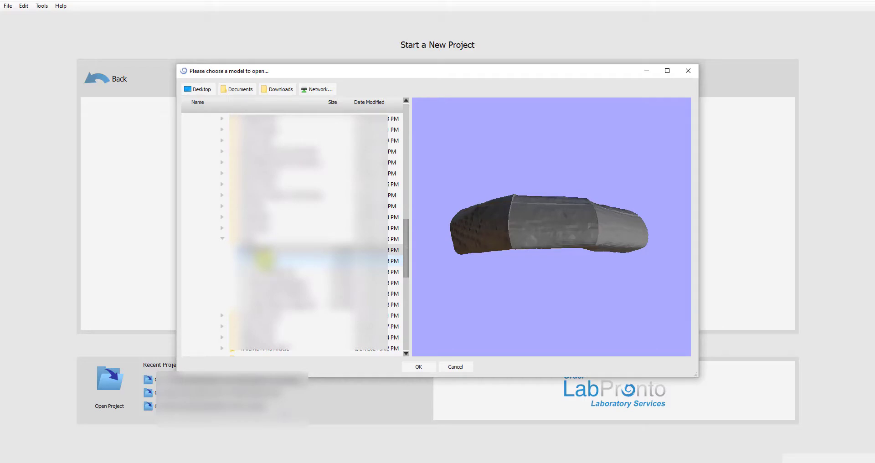
pyautogui.moveTo(495, 176); pyautogui.dragTo(618, 251)
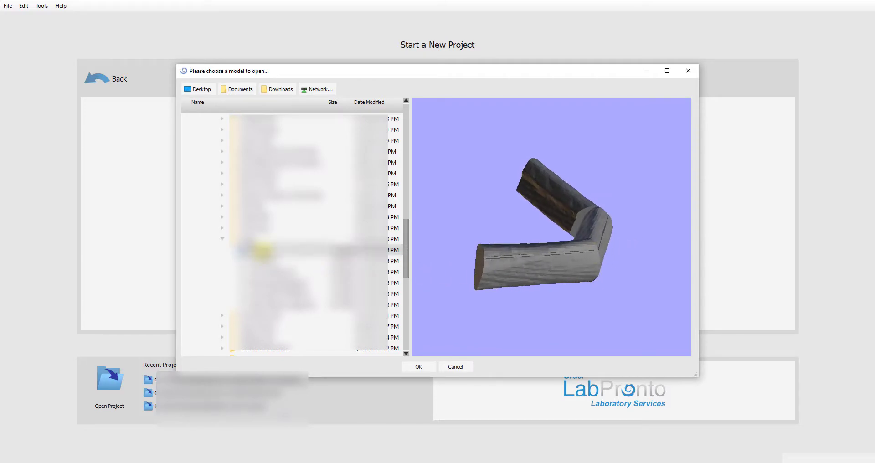
pyautogui.click(264, 261)
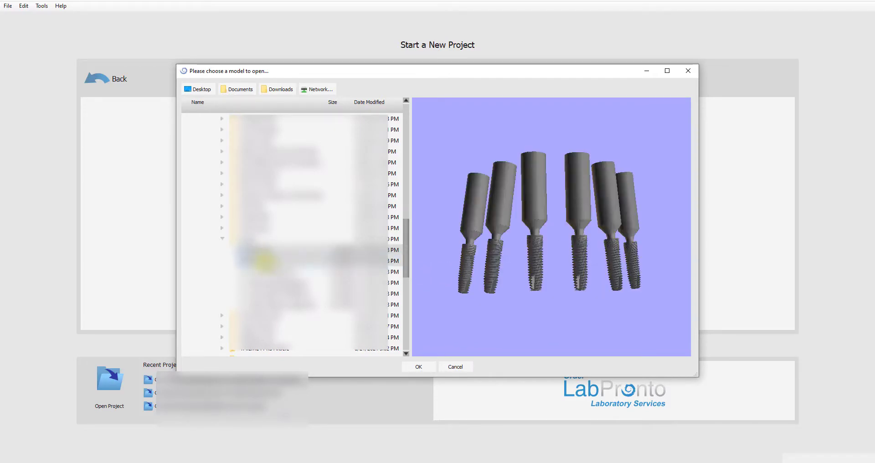
pyautogui.click(264, 272)
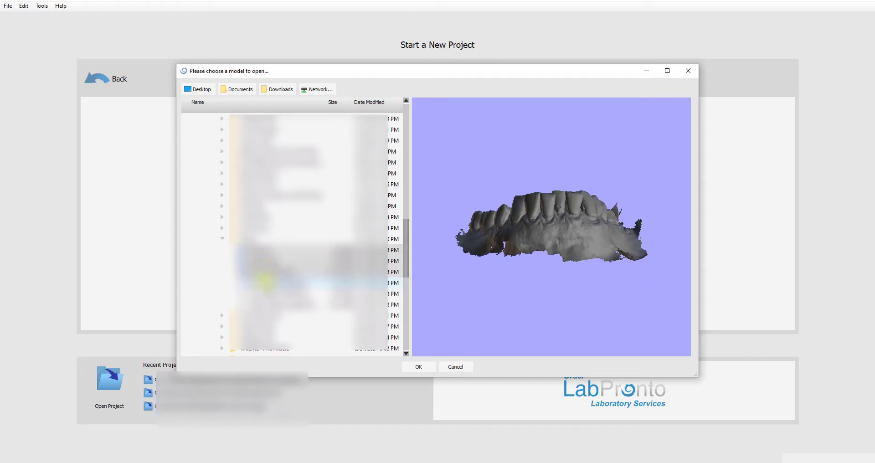
pyautogui.click(265, 283)
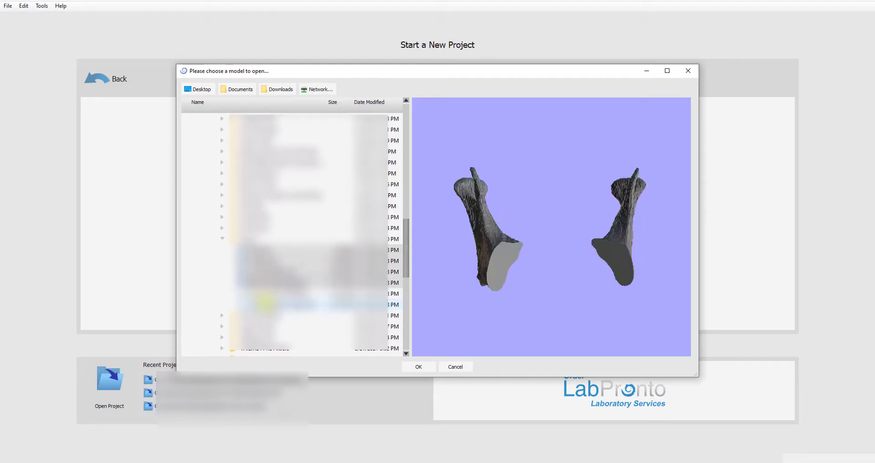
pyautogui.click(265, 303)
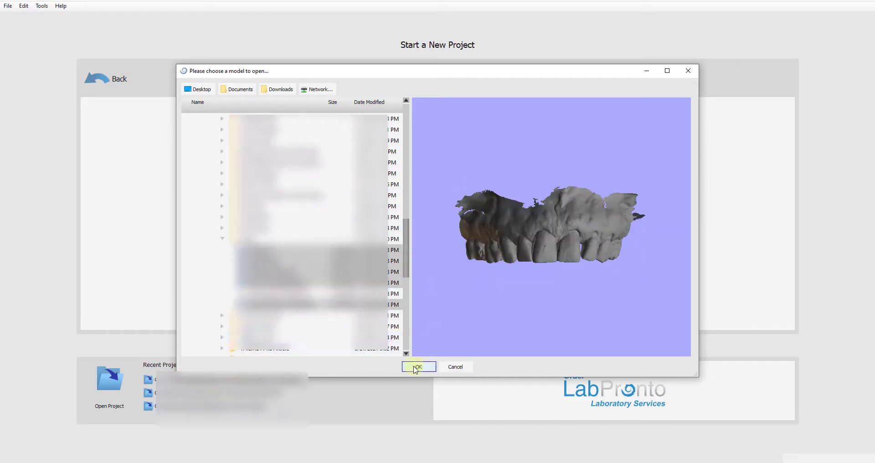
pyautogui.click(417, 367)
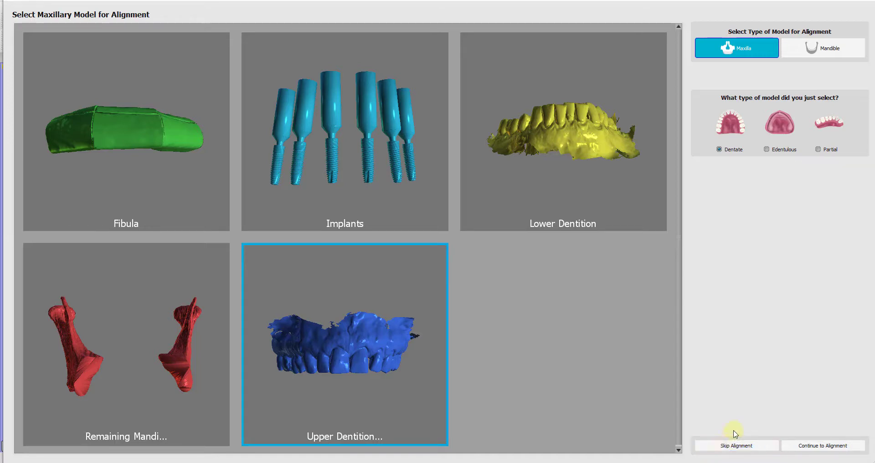
pyautogui.click(762, 447)
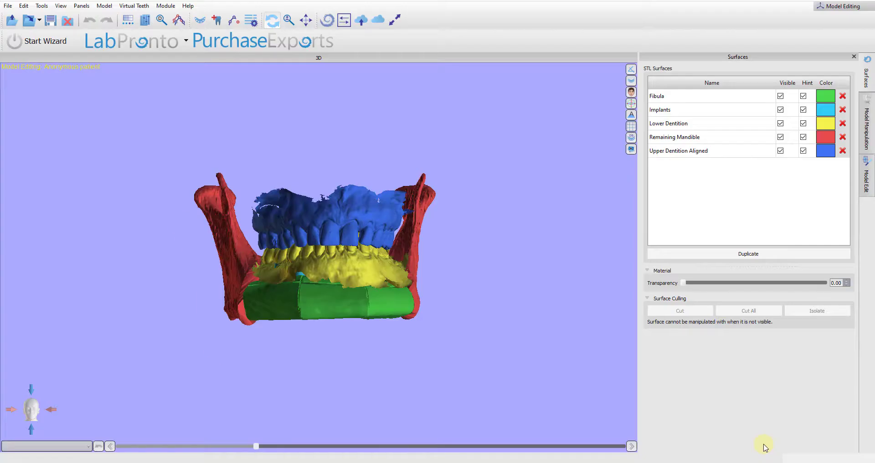
# Show the imported surfaces list and delete the Upper Dentition Aligned surface from the project.
pyautogui.moveTo(128, 262); pyautogui.dragTo(397, 351)
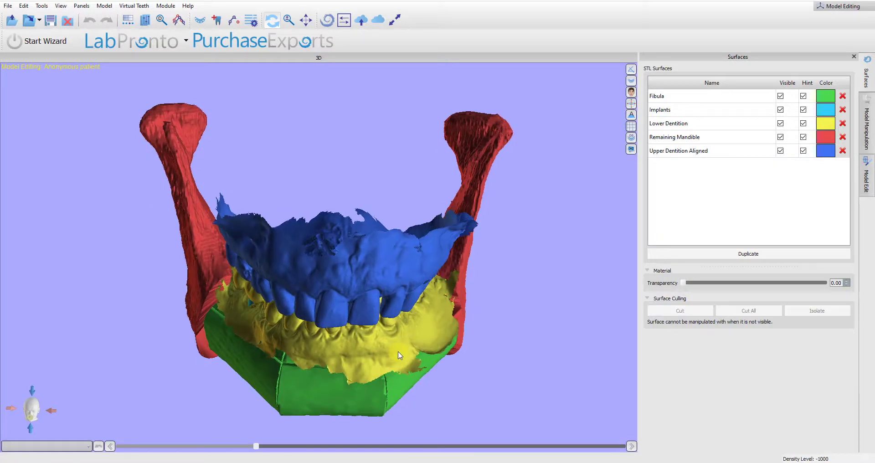
pyautogui.moveTo(303, 190); pyautogui.dragTo(383, 201)
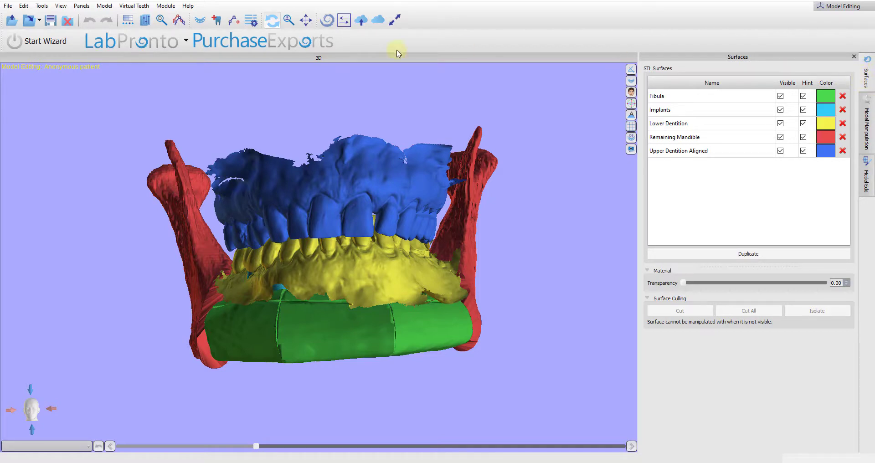
pyautogui.click(83, 6)
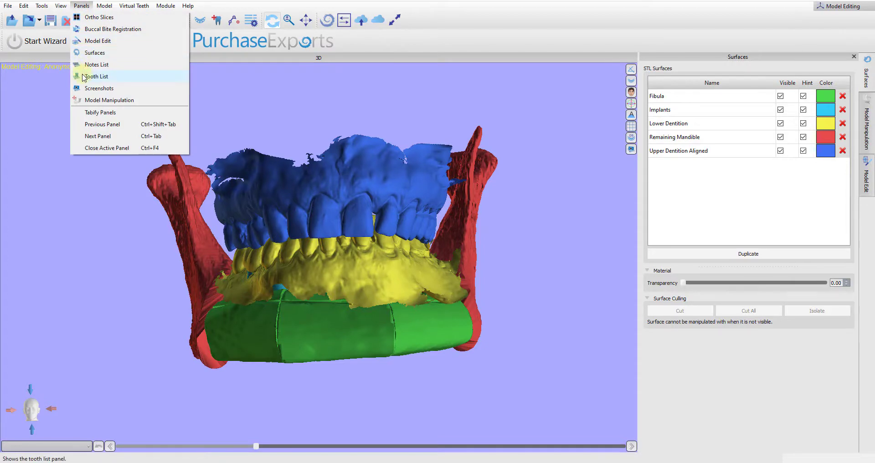
pyautogui.click(93, 53)
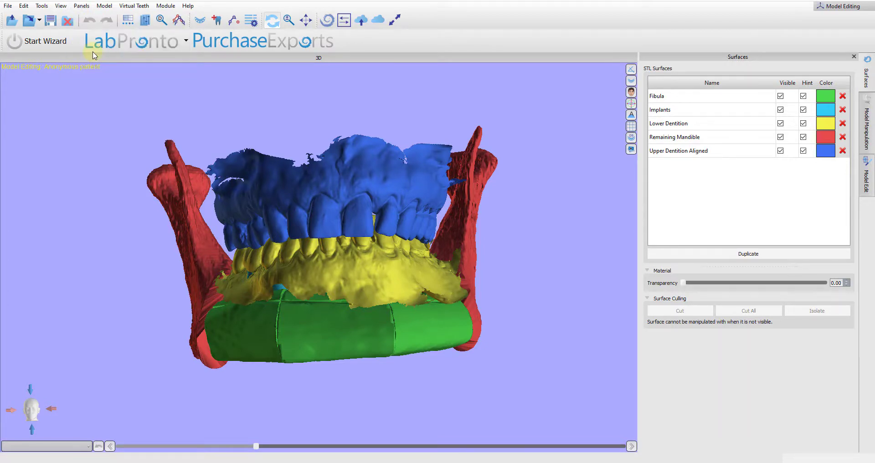
pyautogui.moveTo(302, 193); pyautogui.dragTo(411, 196)
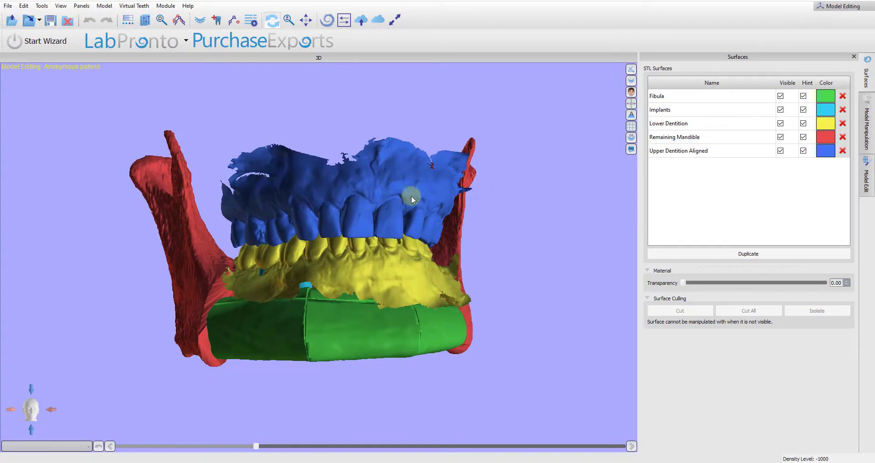
pyautogui.click(843, 151)
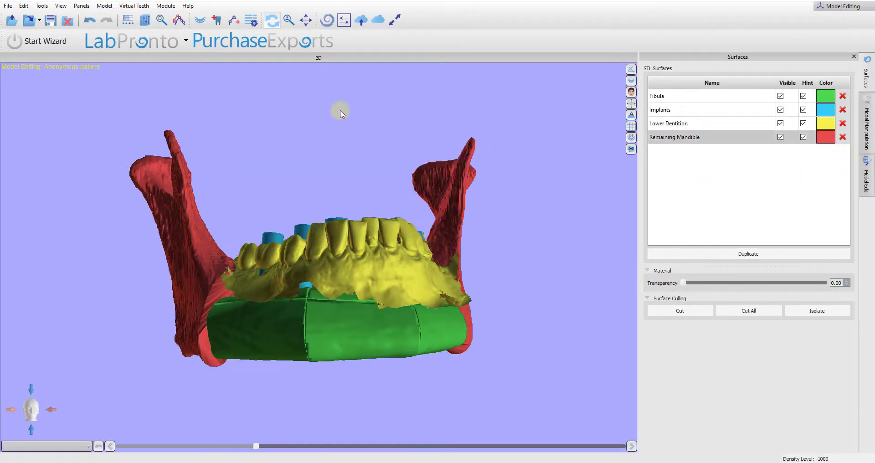
# Inspect the implants against the lower teeth from several angles and delete the Remaining Mandible surface.
pyautogui.moveTo(340, 109); pyautogui.dragTo(328, 433)
pyautogui.moveTo(349, 299); pyautogui.dragTo(312, 434)
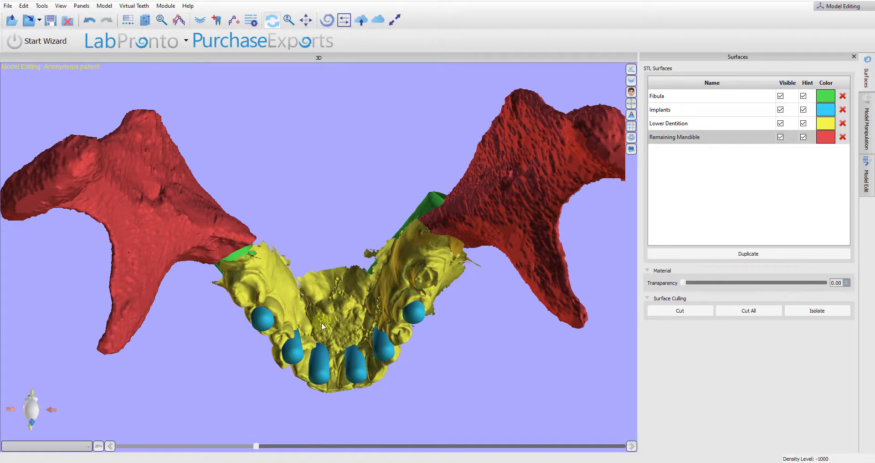
pyautogui.moveTo(319, 307); pyautogui.dragTo(474, 329)
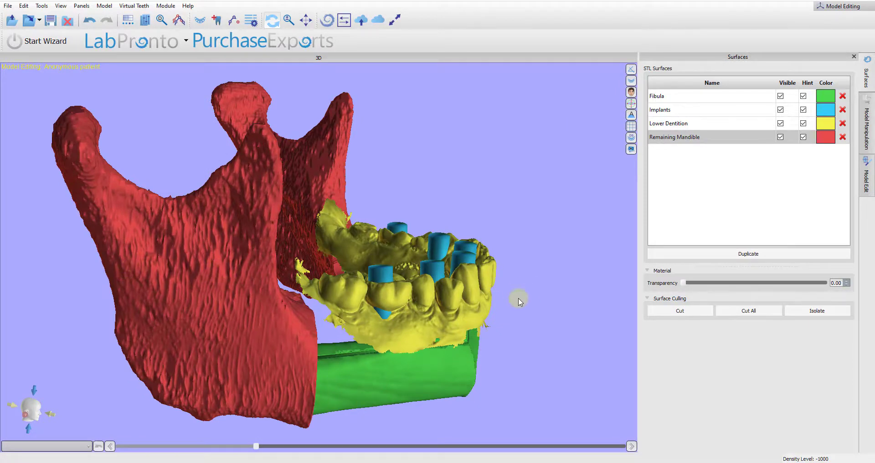
pyautogui.scroll(-2, 432, 313)
pyautogui.scroll(1, 431, 313)
pyautogui.moveTo(552, 246); pyautogui.dragTo(336, 429)
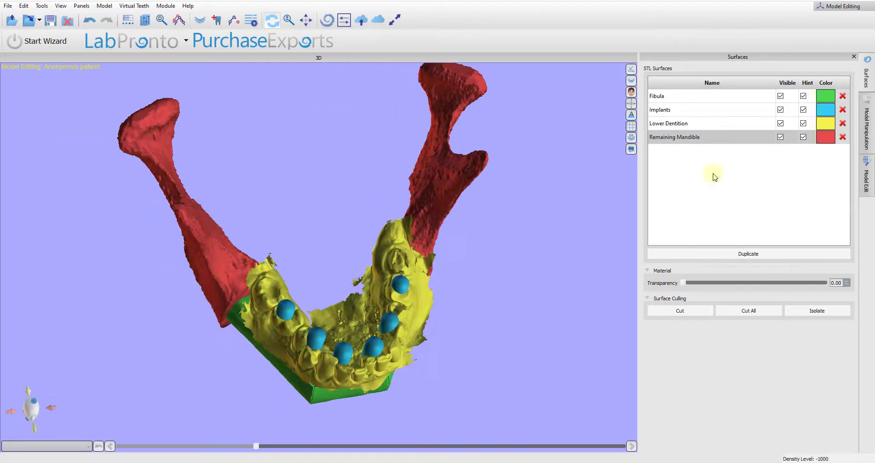
pyautogui.click(843, 139)
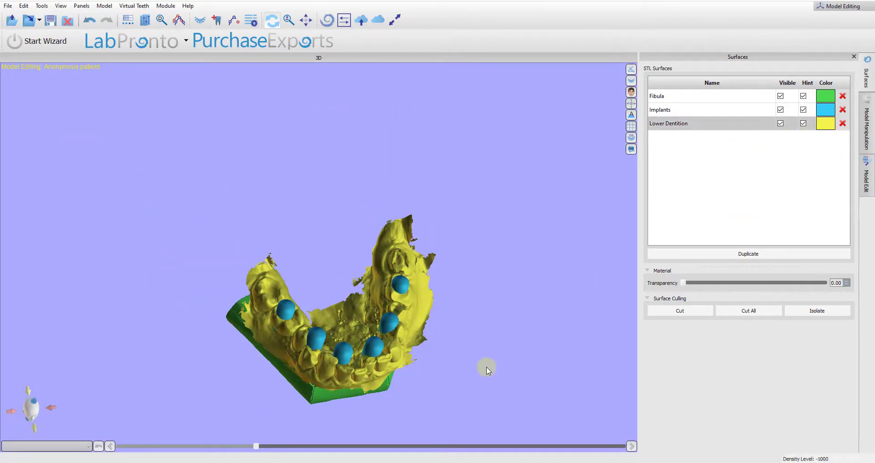
# Examine how the implants sit between the fibula and the lower dentition from the front, below and above.
pyautogui.moveTo(384, 432); pyautogui.dragTo(437, 276)
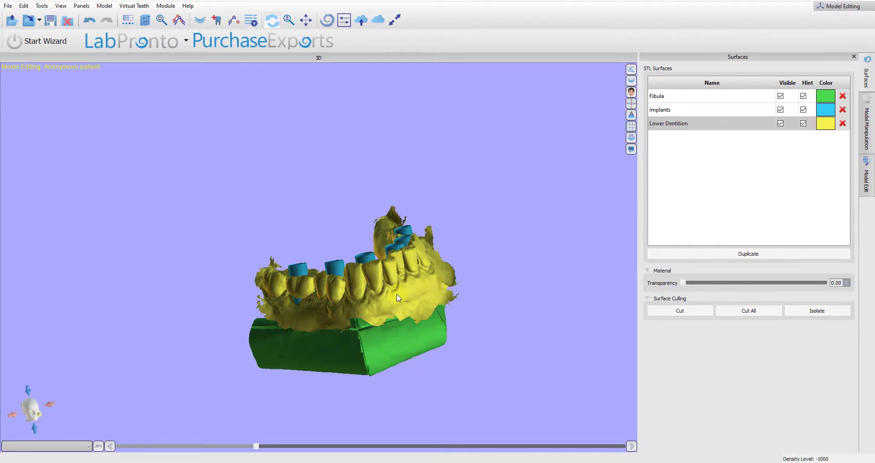
pyautogui.moveTo(399, 296); pyautogui.dragTo(283, 122)
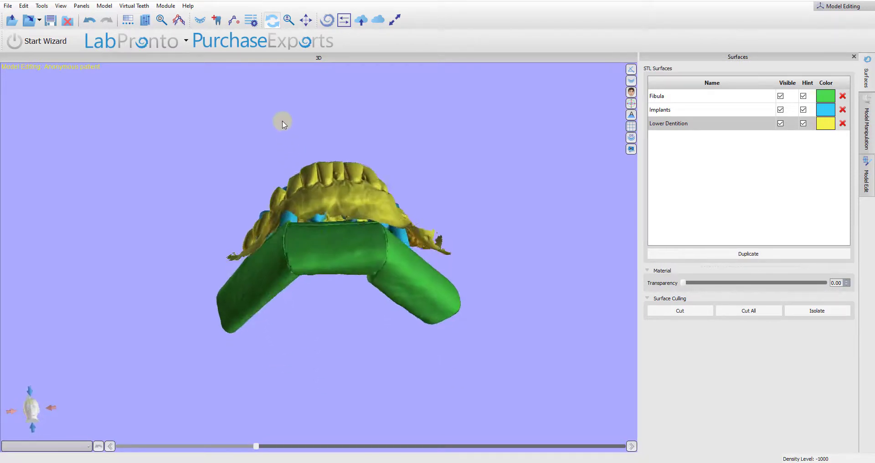
pyautogui.moveTo(387, 296); pyautogui.dragTo(211, 224)
pyautogui.moveTo(205, 93); pyautogui.dragTo(447, 275)
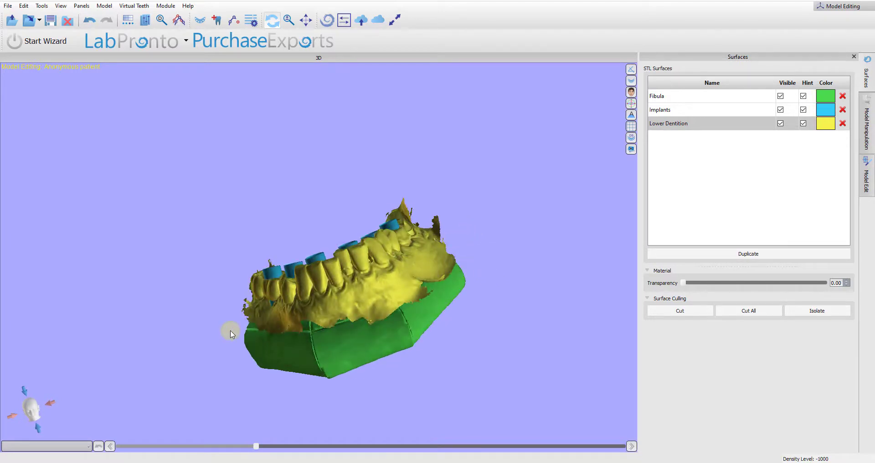
pyautogui.moveTo(231, 334); pyautogui.dragTo(339, 378)
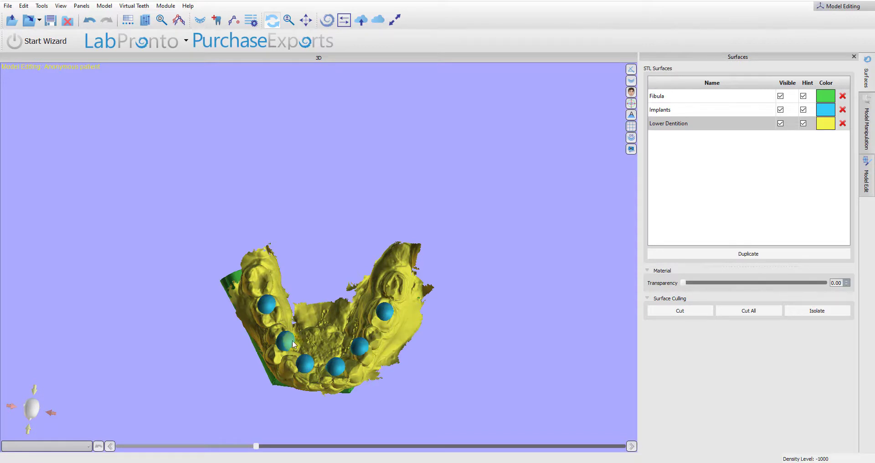
pyautogui.click(347, 413)
pyautogui.moveTo(242, 412); pyautogui.dragTo(373, 347)
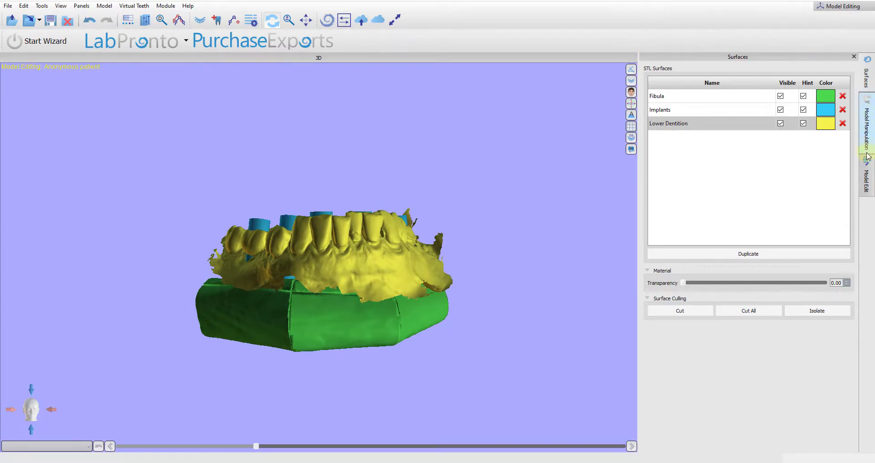
# Choose the Model Editing module and bring up the Model Manipulation tools after checking the Model Edit tools.
pyautogui.click(839, 7)
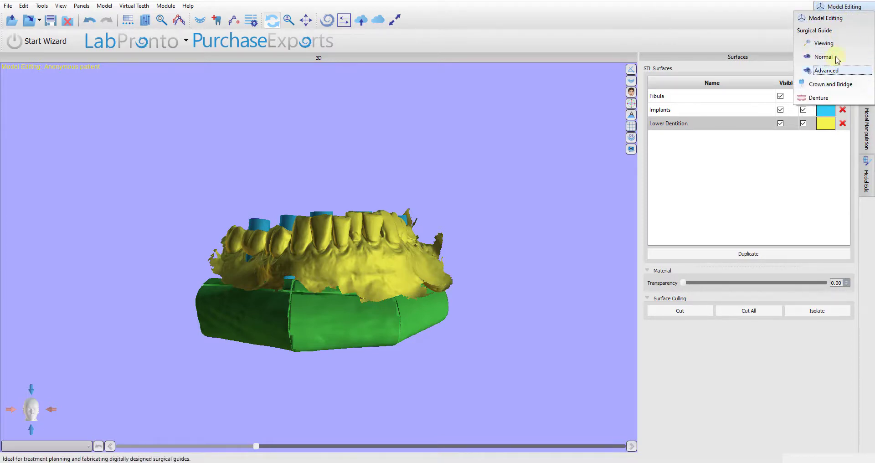
pyautogui.click(834, 18)
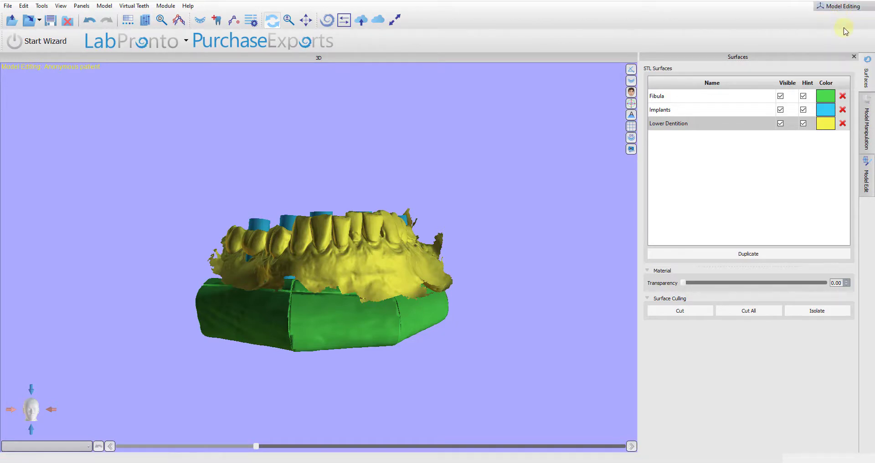
pyautogui.click(867, 191)
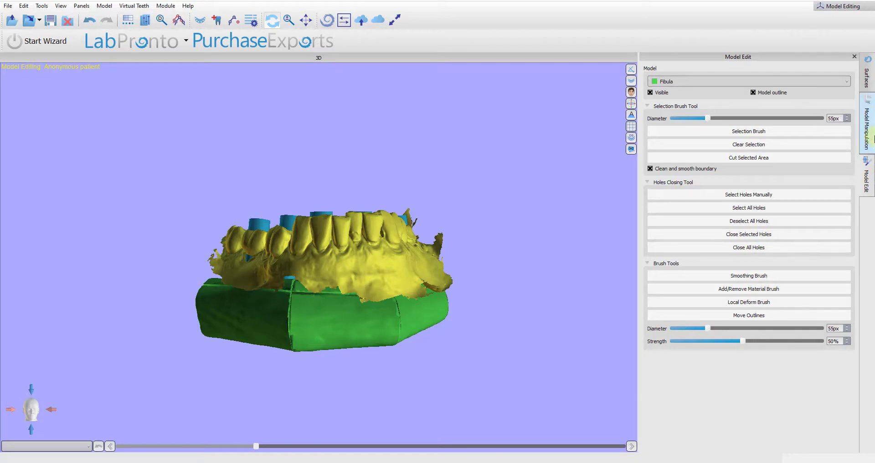
pyautogui.click(873, 141)
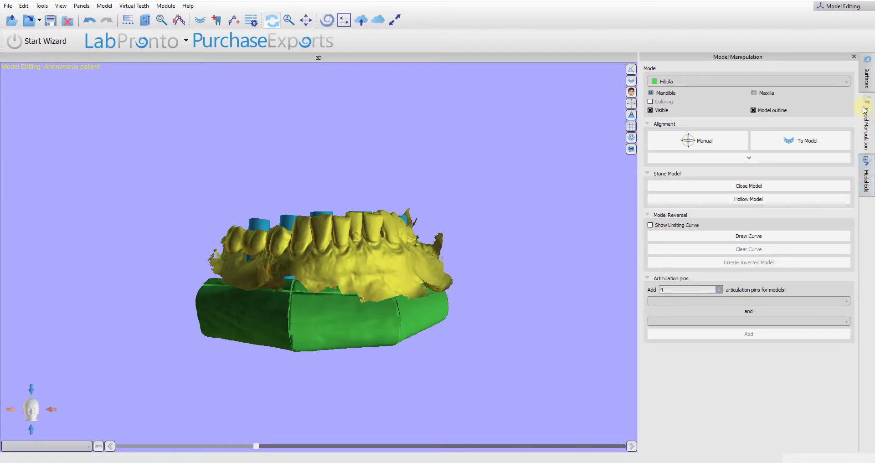
pyautogui.click(82, 6)
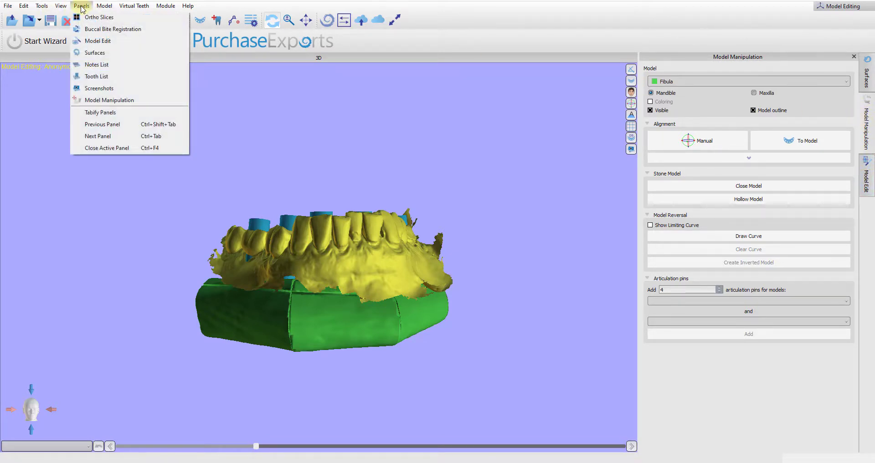
pyautogui.click(586, 26)
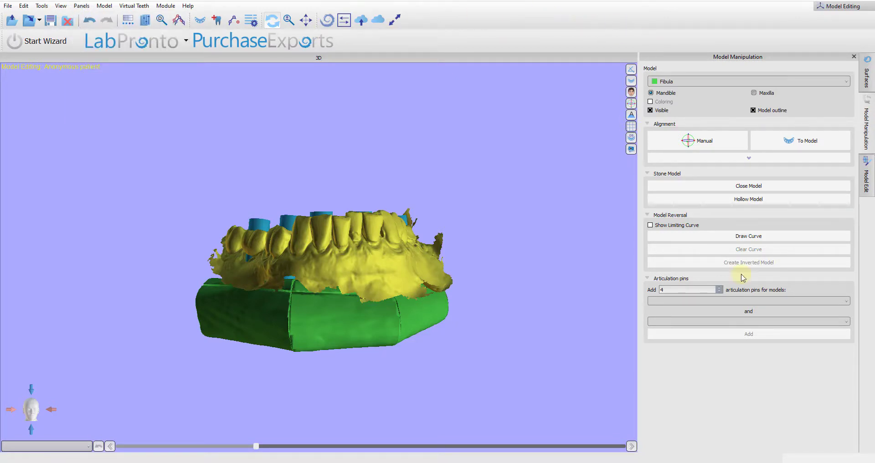
# Select the Lower Dentition surface and close it into a solid stone model.
pyautogui.moveTo(115, 318); pyautogui.dragTo(220, 315, button='right')
pyautogui.moveTo(534, 340); pyautogui.dragTo(513, 382, button='right')
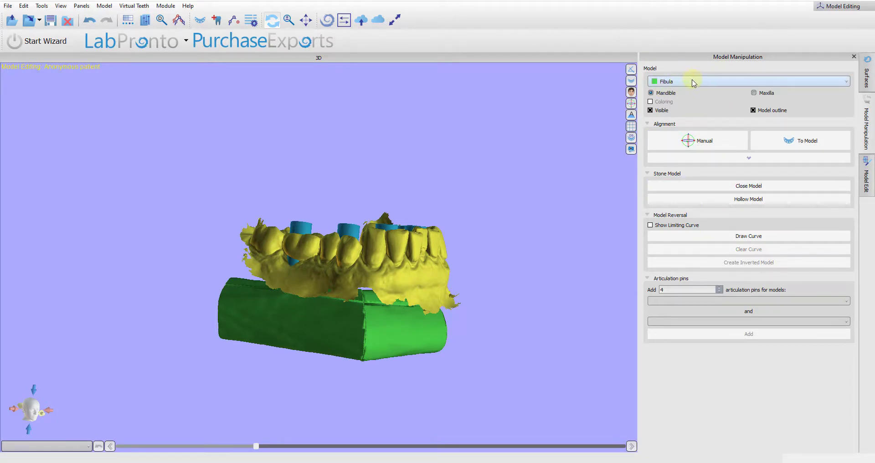
pyautogui.moveTo(522, 304); pyautogui.dragTo(561, 336)
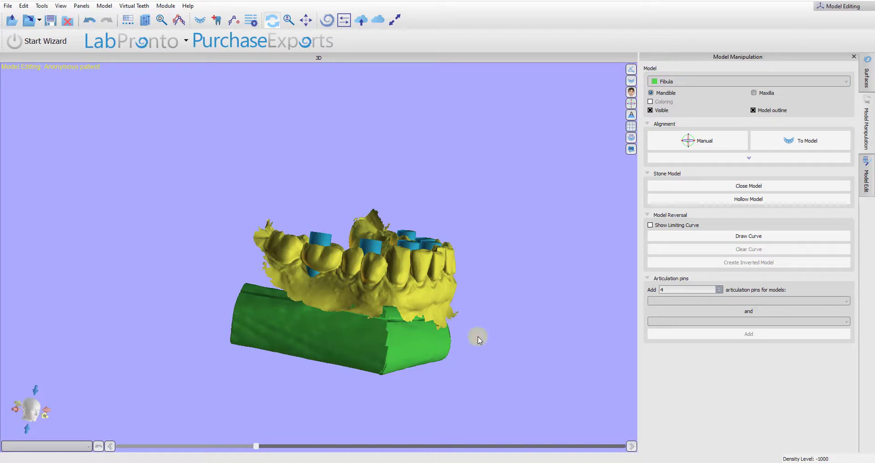
pyautogui.moveTo(478, 336); pyautogui.dragTo(661, 128)
pyautogui.click(715, 82)
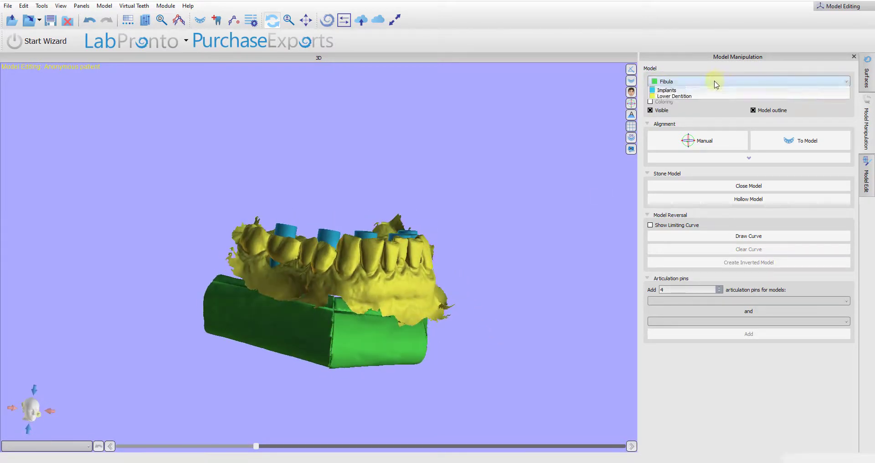
pyautogui.click(681, 101)
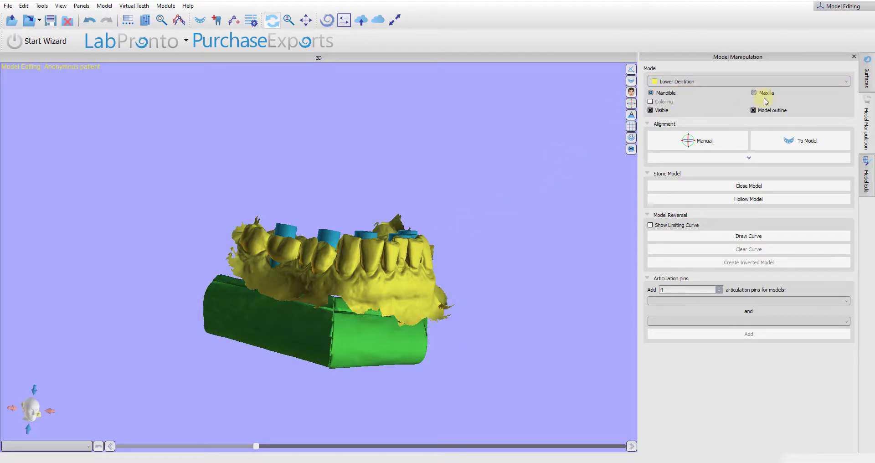
pyautogui.moveTo(478, 297); pyautogui.dragTo(328, 366)
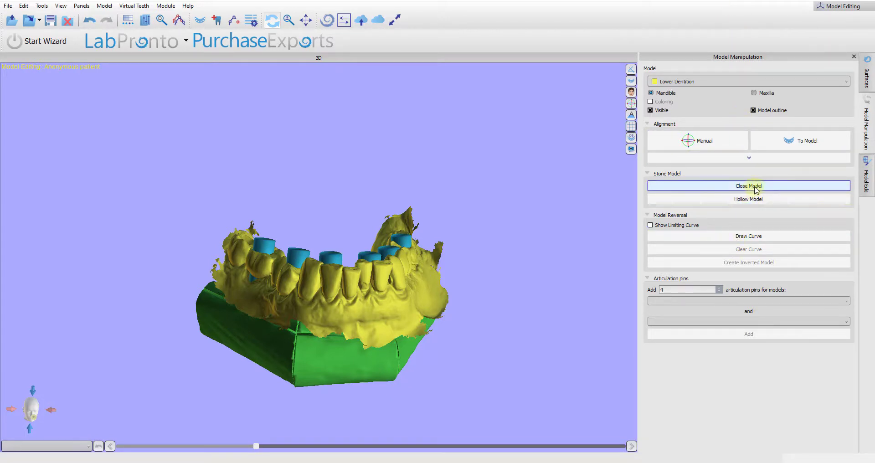
pyautogui.click(735, 189)
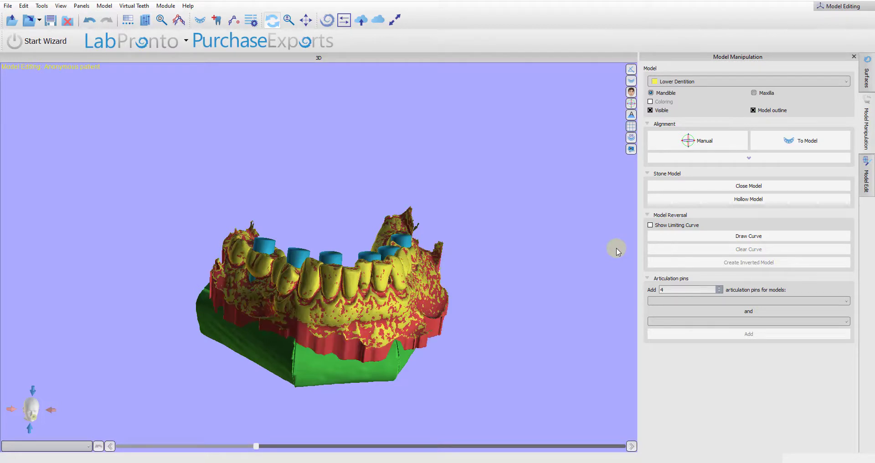
# Hide the original Lower Dentition surface and delete it from the surfaces list, keeping the stone model.
pyautogui.moveTo(427, 404); pyautogui.dragTo(180, 174)
pyautogui.moveTo(459, 206); pyautogui.dragTo(424, 296)
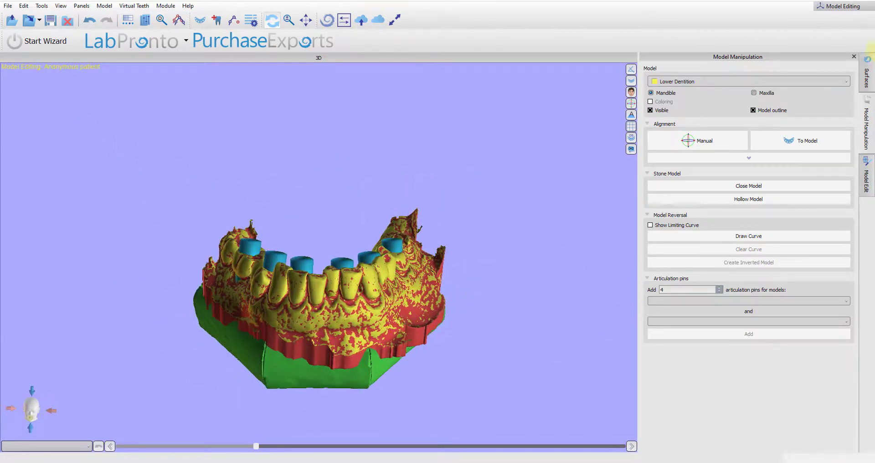
pyautogui.click(868, 80)
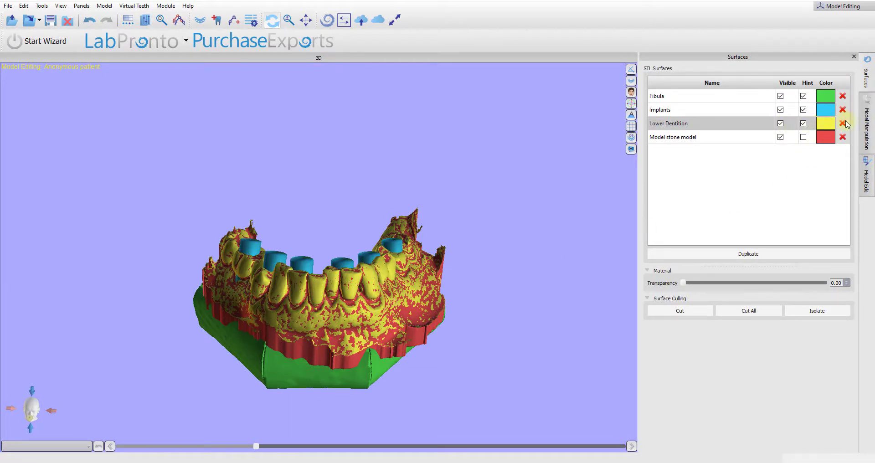
pyautogui.click(781, 123)
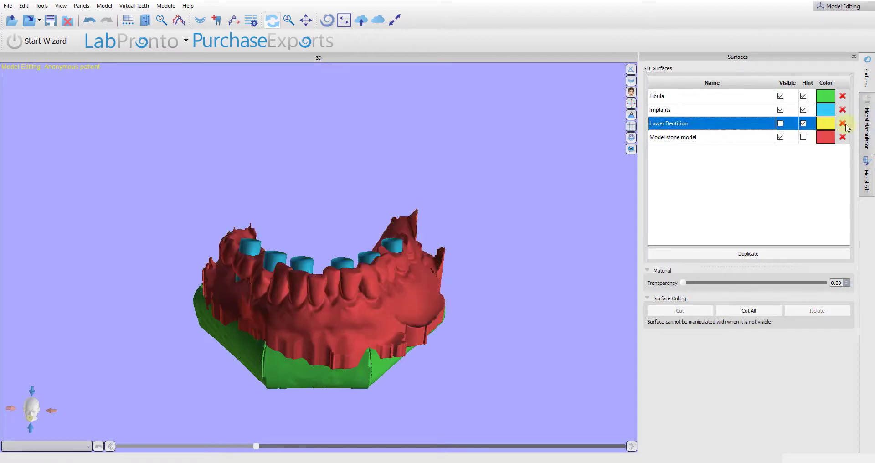
pyautogui.click(842, 124)
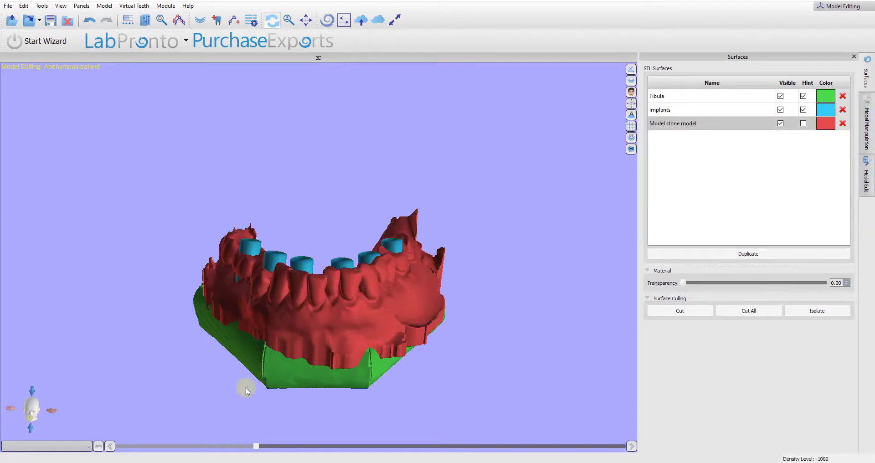
# Cut the jagged lower part off Model stone model with a horizontal line just above the fibula, seen from the front.
pyautogui.moveTo(214, 415); pyautogui.dragTo(516, 338)
pyautogui.moveTo(314, 373); pyautogui.dragTo(328, 276)
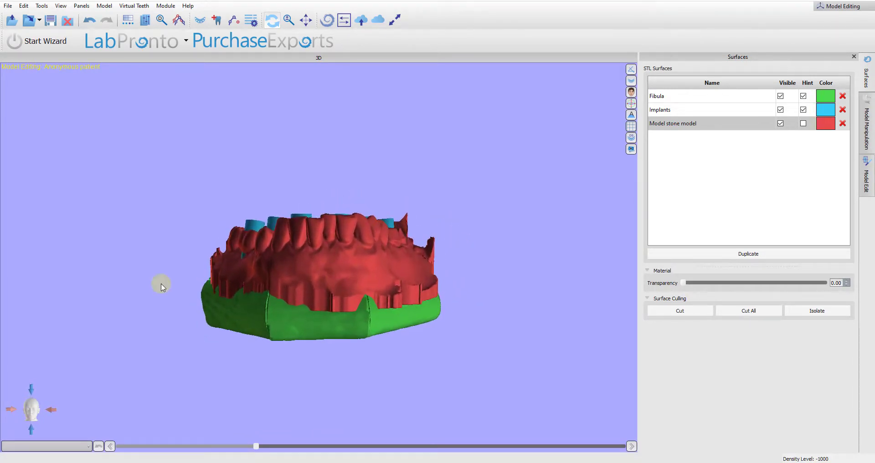
pyautogui.moveTo(469, 267); pyautogui.dragTo(295, 264)
pyautogui.moveTo(337, 309); pyautogui.dragTo(381, 318)
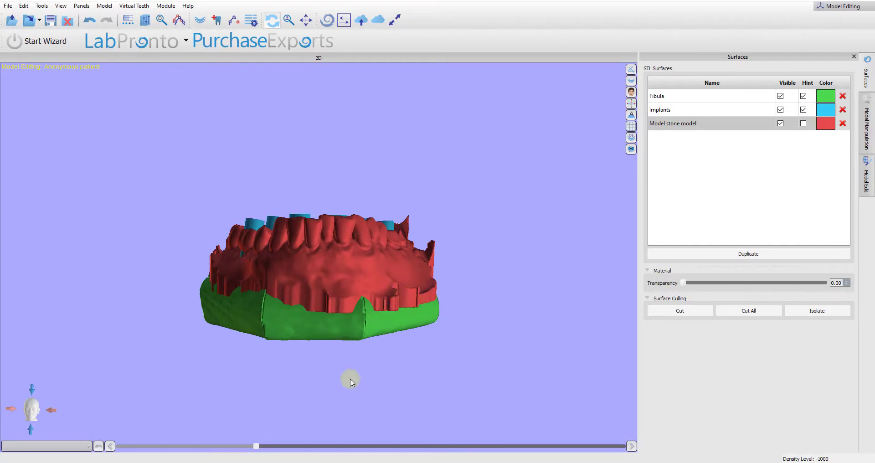
pyautogui.moveTo(264, 372); pyautogui.dragTo(241, 357)
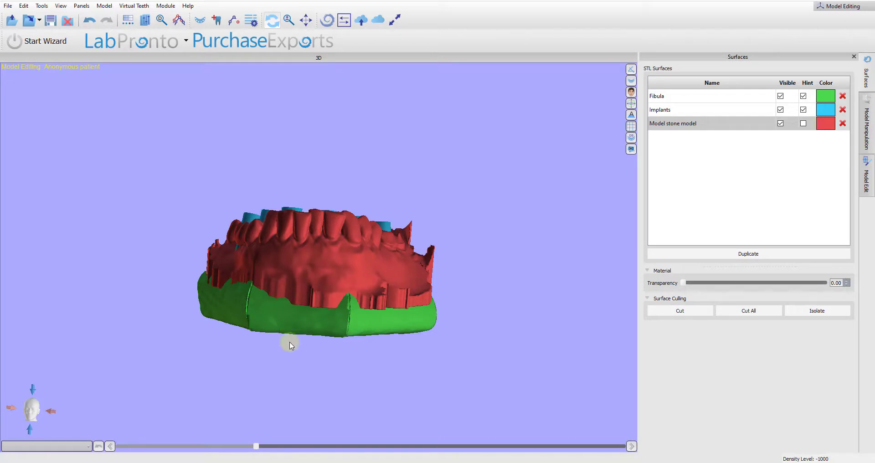
pyautogui.moveTo(301, 393); pyautogui.dragTo(344, 397)
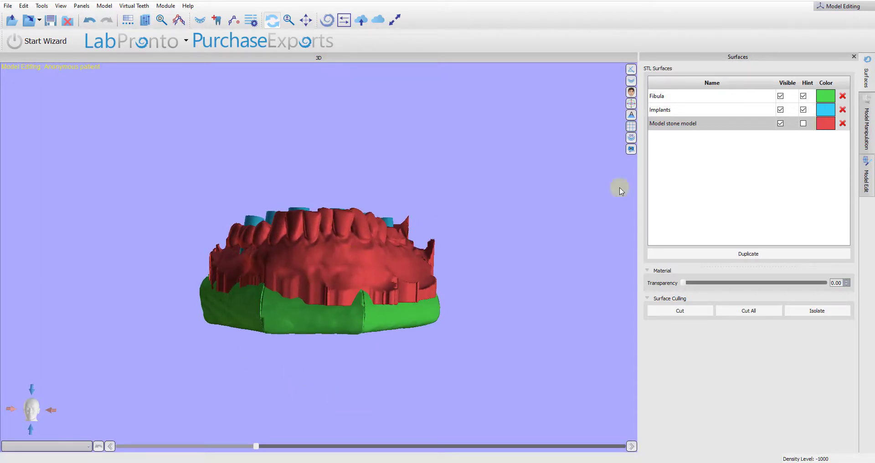
pyautogui.click(747, 124)
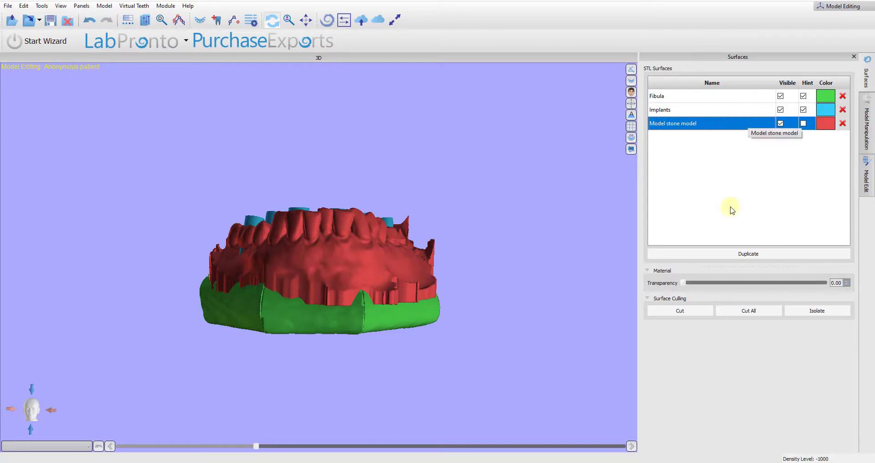
pyautogui.click(680, 311)
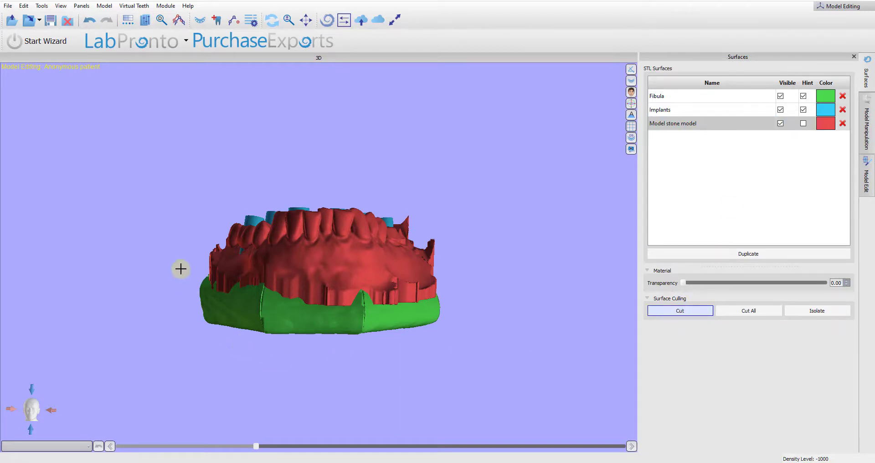
pyautogui.moveTo(181, 269)
pyautogui.mouseDown()
pyautogui.moveTo(187, 322)
pyautogui.moveTo(215, 360)
pyautogui.moveTo(381, 381)
pyautogui.moveTo(476, 356)
pyautogui.moveTo(496, 330)
pyautogui.moveTo(512, 273)
pyautogui.mouseUp()
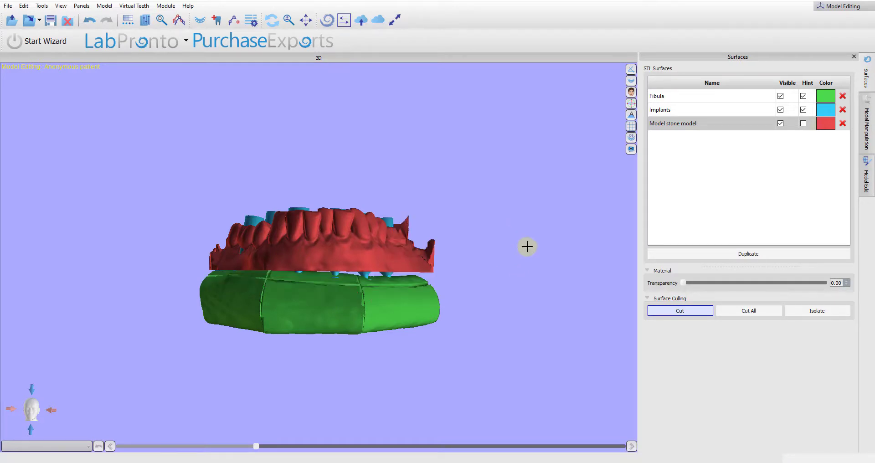
pyautogui.click(666, 310)
# Set the transparency of Model stone model to 0.53 so the implants can be viewed through it.
pyautogui.moveTo(178, 362); pyautogui.dragTo(411, 228)
pyautogui.click(660, 126)
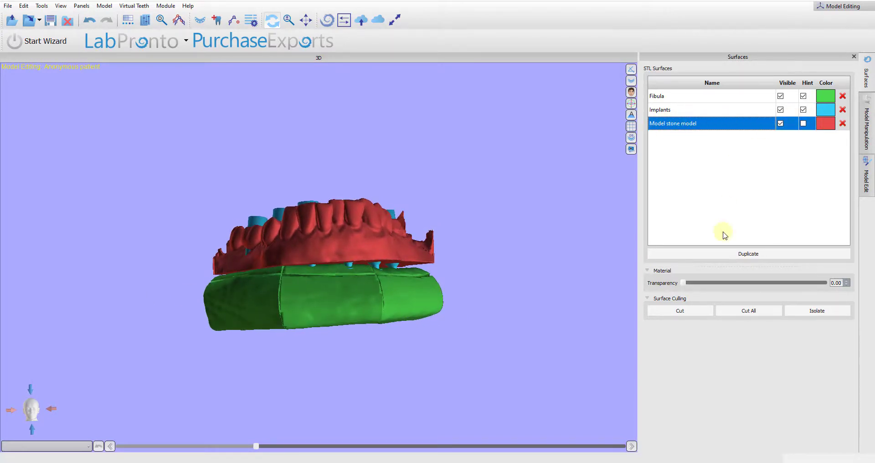
pyautogui.click(683, 282)
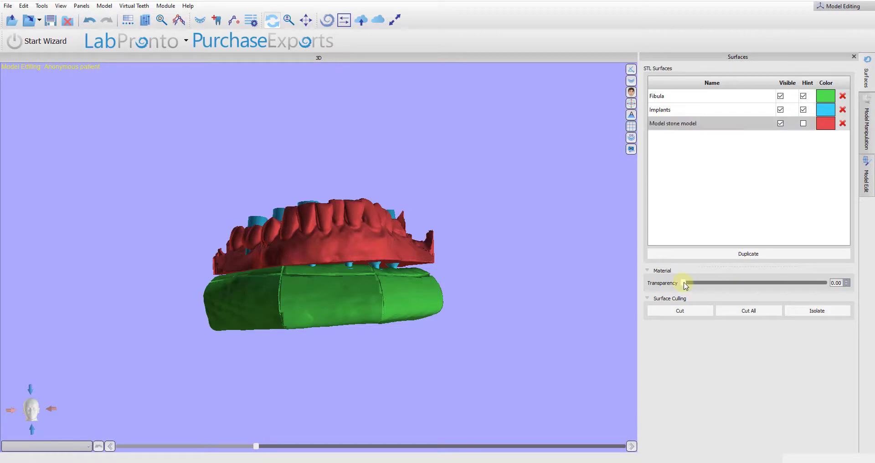
pyautogui.moveTo(690, 284); pyautogui.dragTo(758, 299)
pyautogui.moveTo(357, 291)
pyautogui.mouseDown()
pyautogui.moveTo(351, 324)
pyautogui.moveTo(350, 314)
pyautogui.mouseUp()
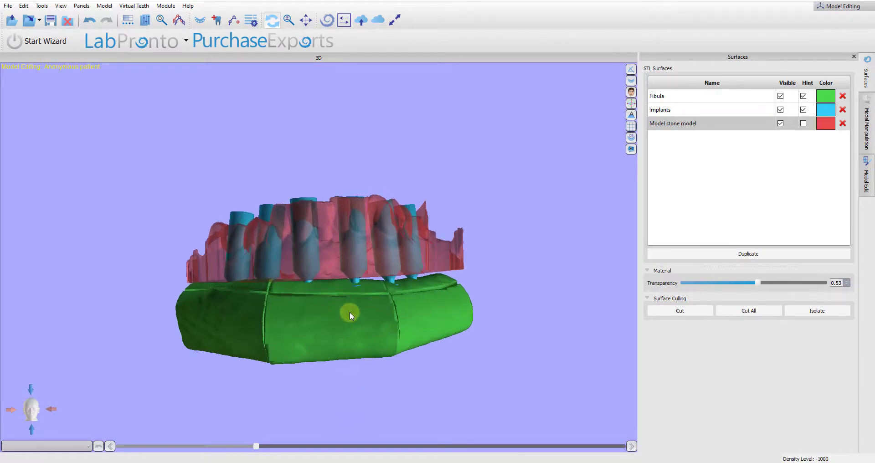
pyautogui.moveTo(280, 331); pyautogui.dragTo(284, 341)
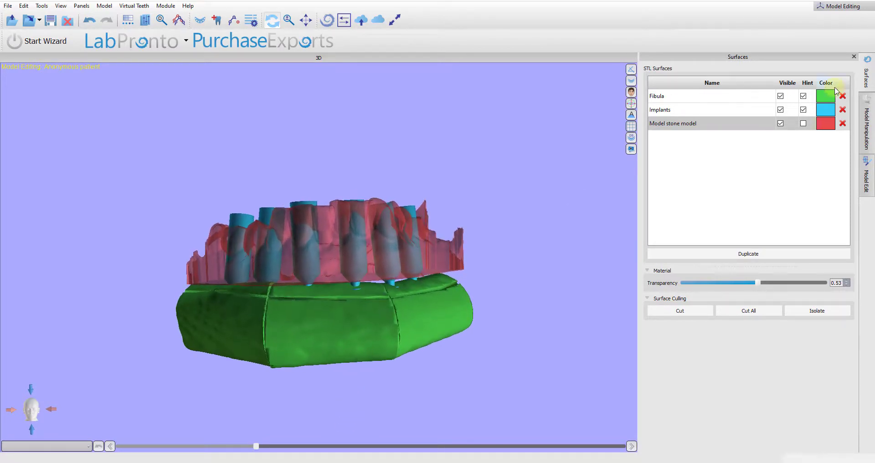
# Hide the Fibula and Model stone model surfaces in turn and examine the shape of the implants and their upper cylinders.
pyautogui.click(782, 96)
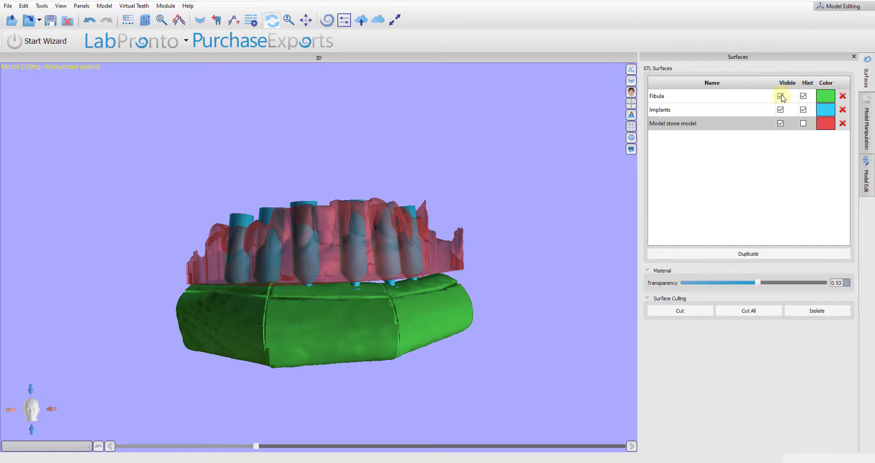
pyautogui.scroll(2, 399, 333)
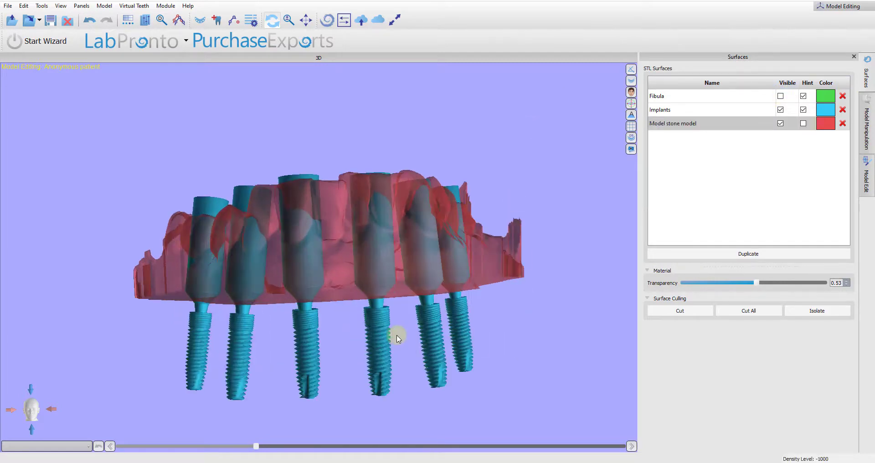
pyautogui.moveTo(398, 338)
pyautogui.mouseDown()
pyautogui.moveTo(303, 329)
pyautogui.moveTo(341, 289)
pyautogui.mouseUp()
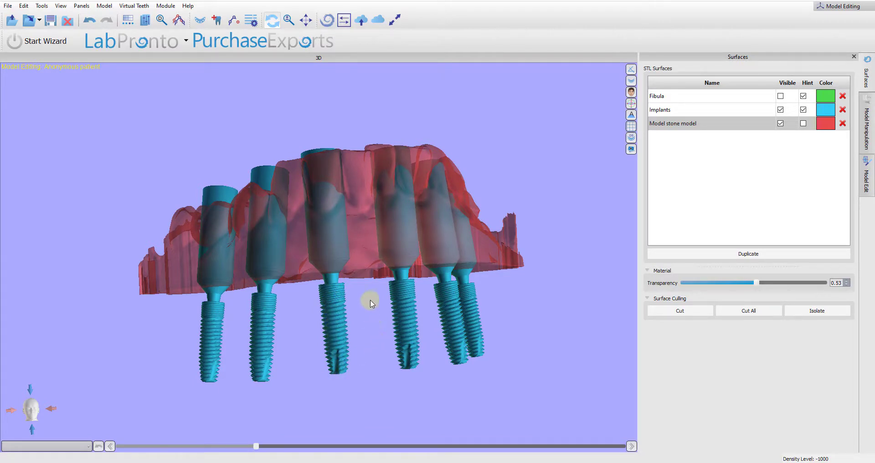
pyautogui.moveTo(370, 299); pyautogui.dragTo(376, 313)
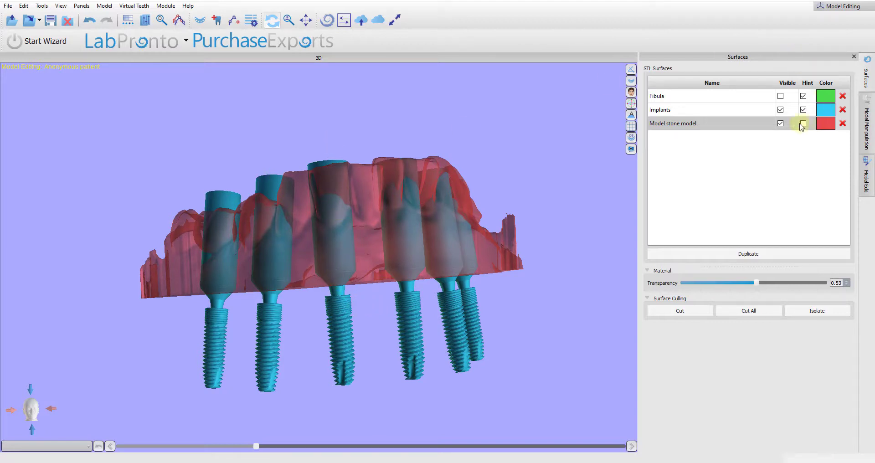
pyautogui.click(780, 124)
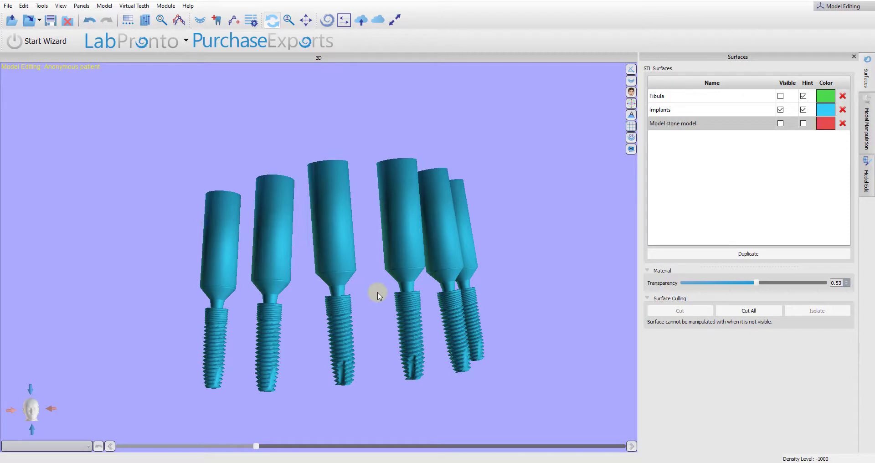
pyautogui.scroll(1, 378, 297)
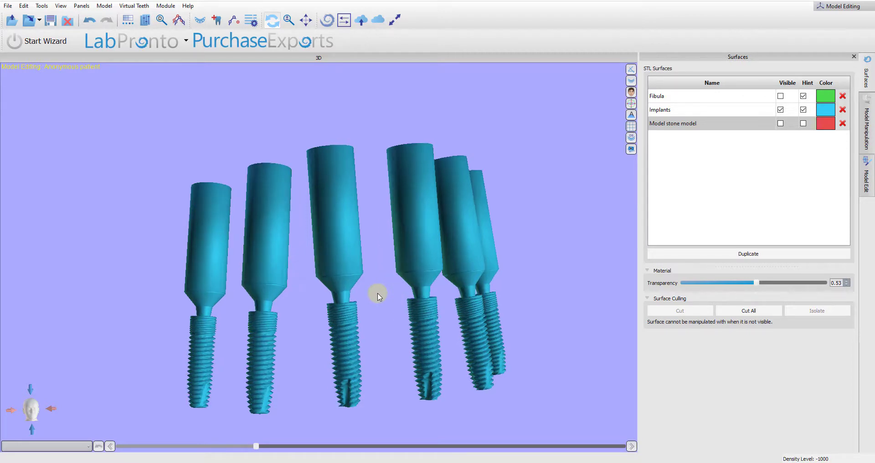
pyautogui.scroll(1, 365, 292)
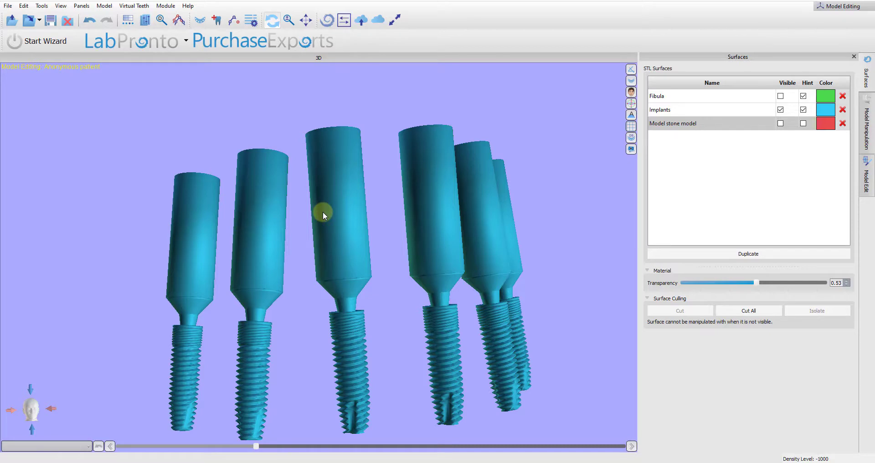
pyautogui.scroll(-1, 357, 173)
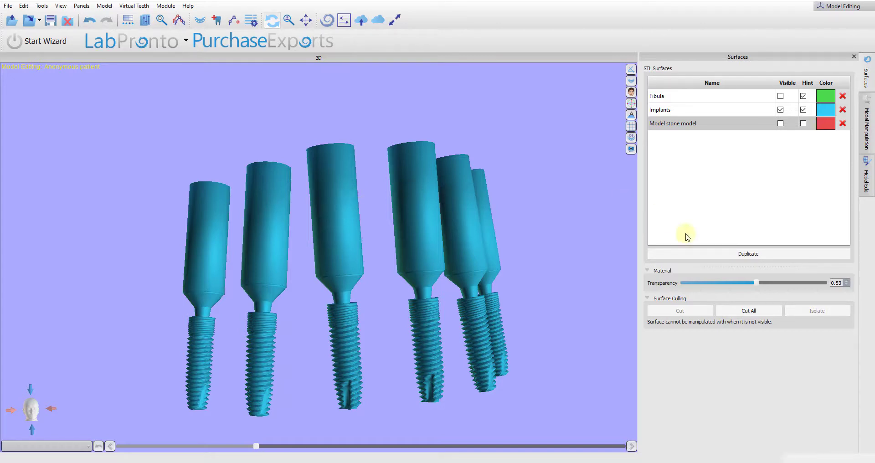
# Show the Fibula and Model stone model surfaces again and inspect where the implant cylinders meet the stone model's base.
pyautogui.click(780, 96)
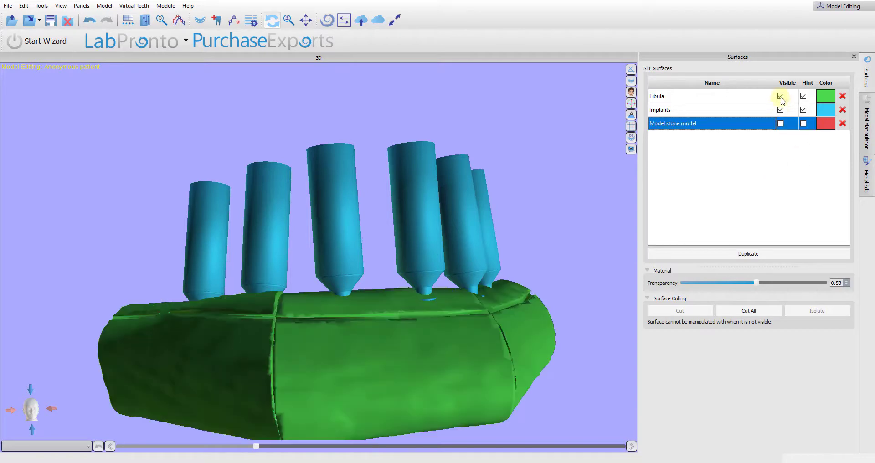
pyautogui.click(781, 123)
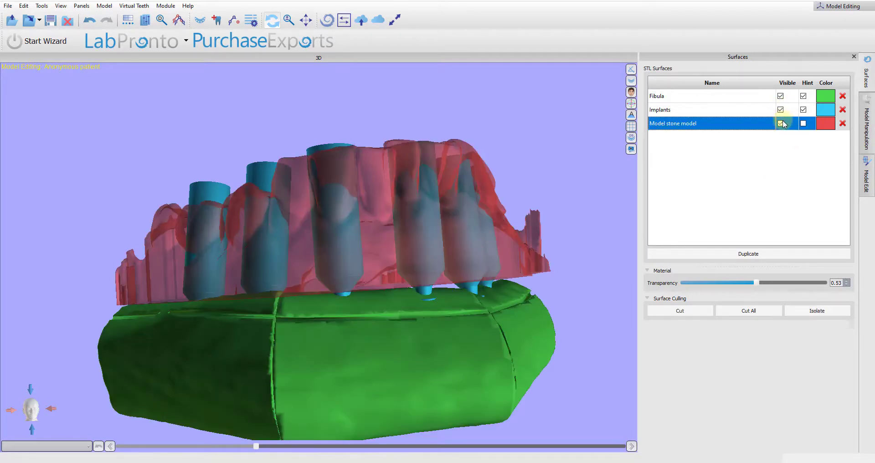
pyautogui.moveTo(363, 157); pyautogui.dragTo(386, 220)
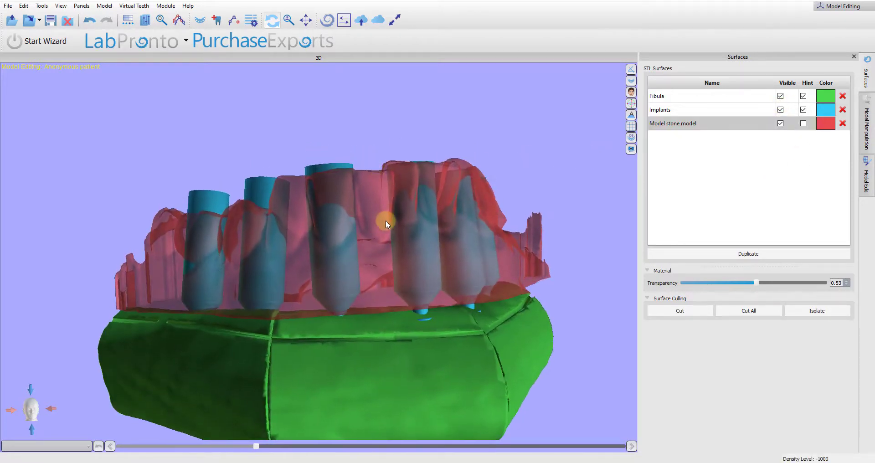
pyautogui.moveTo(315, 320); pyautogui.dragTo(309, 320)
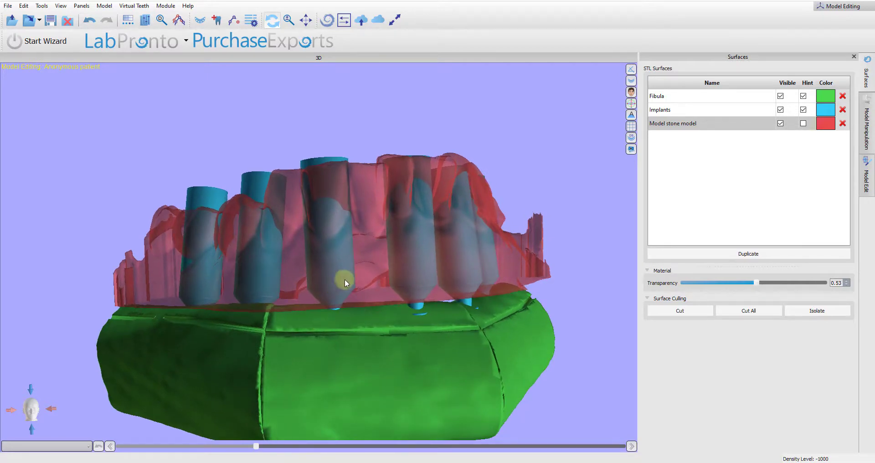
pyautogui.scroll(4, 331, 293)
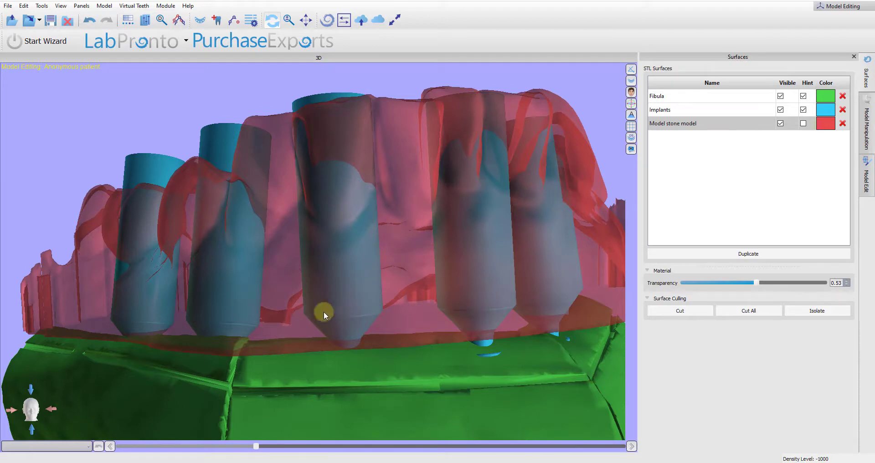
pyautogui.scroll(-4, 354, 315)
pyautogui.moveTo(327, 343)
pyautogui.mouseDown()
pyautogui.moveTo(305, 346)
pyautogui.moveTo(328, 342)
pyautogui.mouseUp()
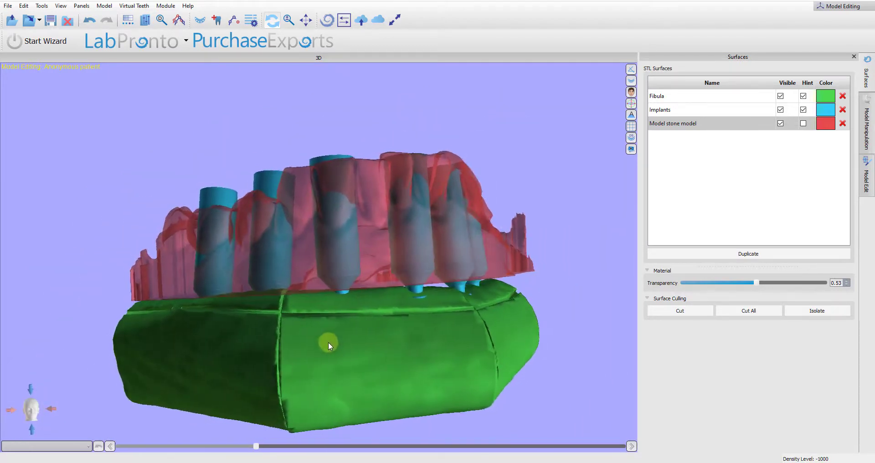
# Cut a strip off the base of Model stone model with a nearly horizontal line just above the implants' conical tips, seen from the front.
pyautogui.moveTo(345, 271); pyautogui.dragTo(362, 336)
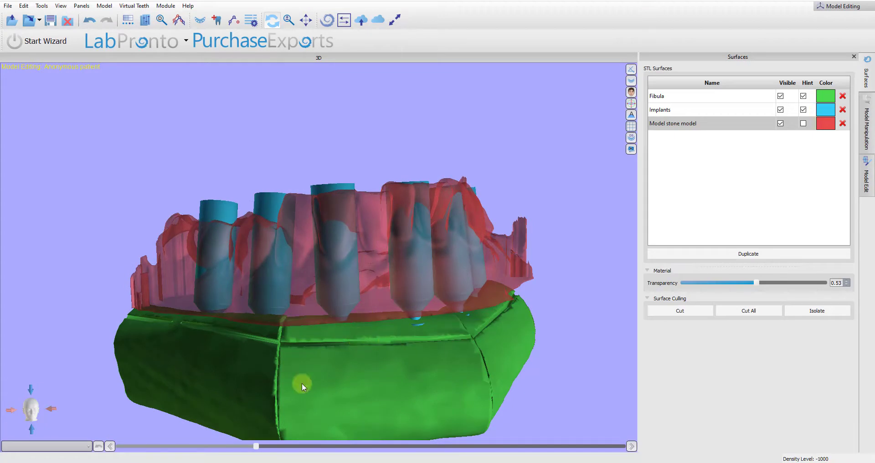
pyautogui.moveTo(302, 385); pyautogui.dragTo(286, 364)
pyautogui.scroll(-2, 285, 371)
pyautogui.click(702, 123)
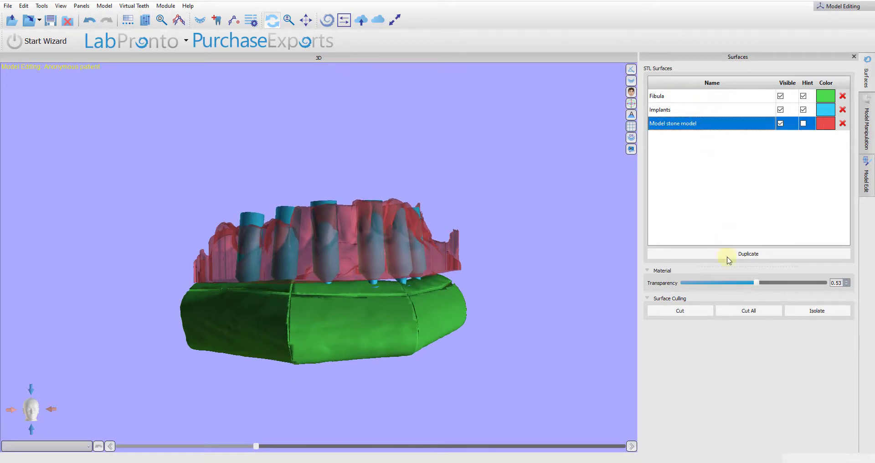
pyautogui.click(708, 318)
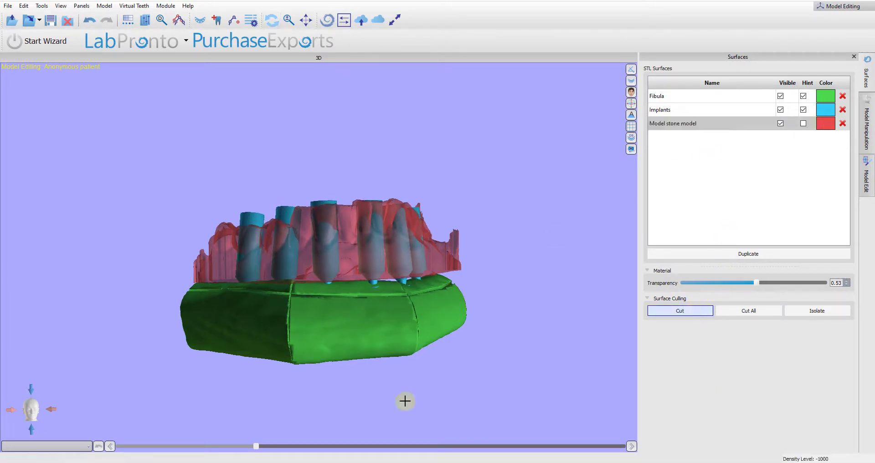
pyautogui.click(208, 311)
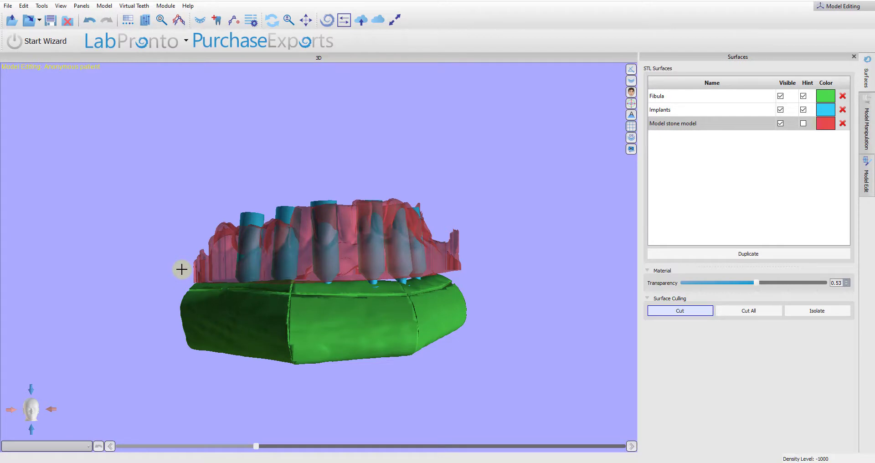
pyautogui.moveTo(182, 269)
pyautogui.mouseDown()
pyautogui.moveTo(170, 312)
pyautogui.moveTo(241, 418)
pyautogui.moveTo(455, 396)
pyautogui.moveTo(518, 342)
pyautogui.moveTo(534, 256)
pyautogui.mouseUp()
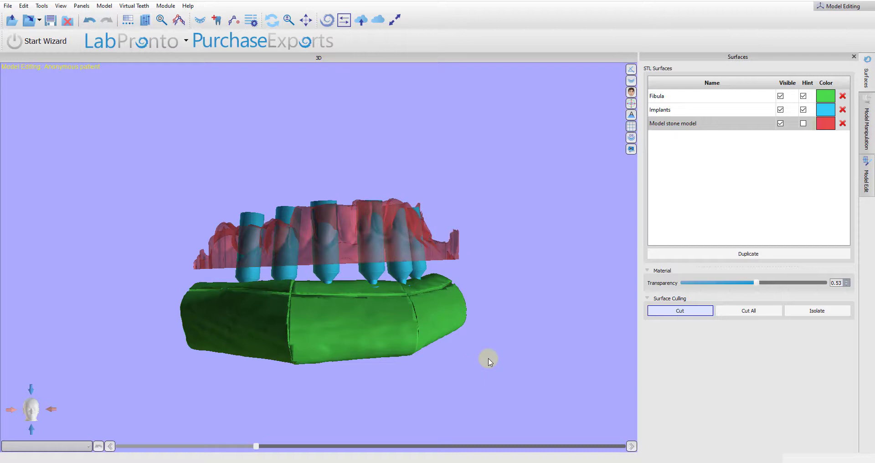
# Cut away the small loose fragment of Model stone model floating inside the arch beside the implants.
pyautogui.moveTo(626, 308); pyautogui.dragTo(401, 221)
pyautogui.scroll(5, 396, 241)
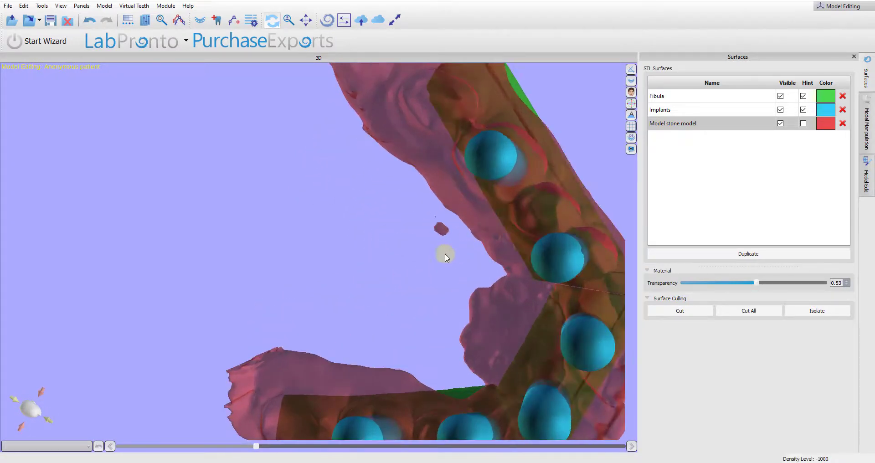
pyautogui.scroll(2, 465, 241)
pyautogui.moveTo(465, 234); pyautogui.dragTo(306, 236, button='middle')
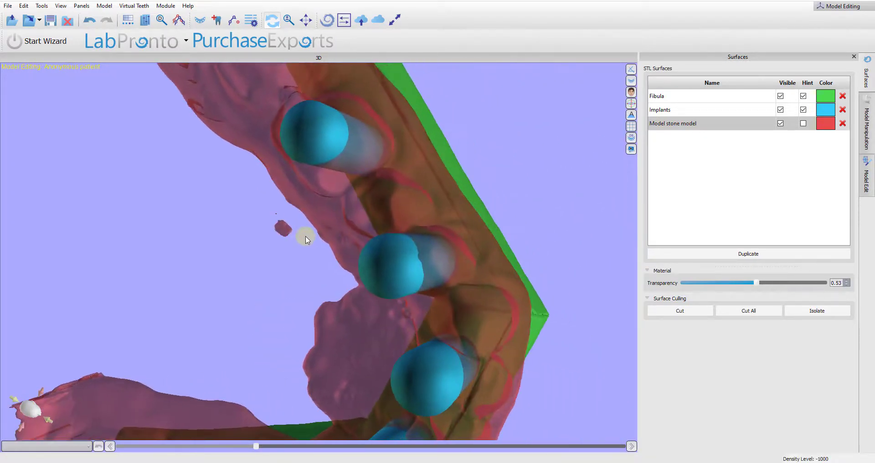
pyautogui.scroll(2, 306, 241)
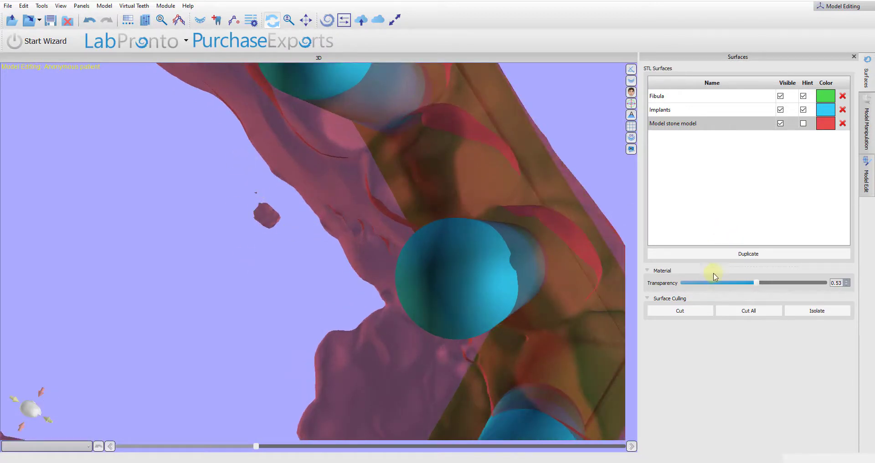
pyautogui.click(707, 308)
pyautogui.moveTo(254, 249)
pyautogui.mouseDown()
pyautogui.moveTo(288, 242)
pyautogui.moveTo(277, 196)
pyautogui.moveTo(200, 215)
pyautogui.mouseUp()
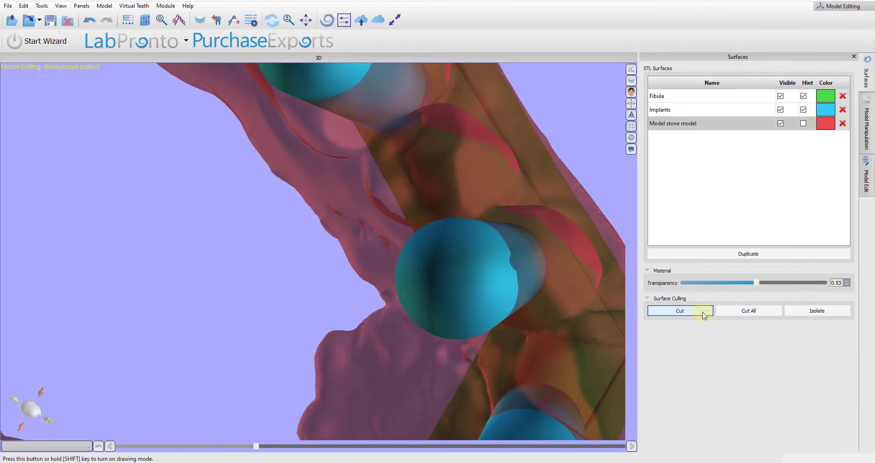
pyautogui.click(703, 313)
# Set the transparency of Model stone model to 0.00.
pyautogui.scroll(-5, 421, 244)
pyautogui.moveTo(442, 346); pyautogui.dragTo(424, 280)
pyautogui.moveTo(391, 241); pyautogui.dragTo(347, 292)
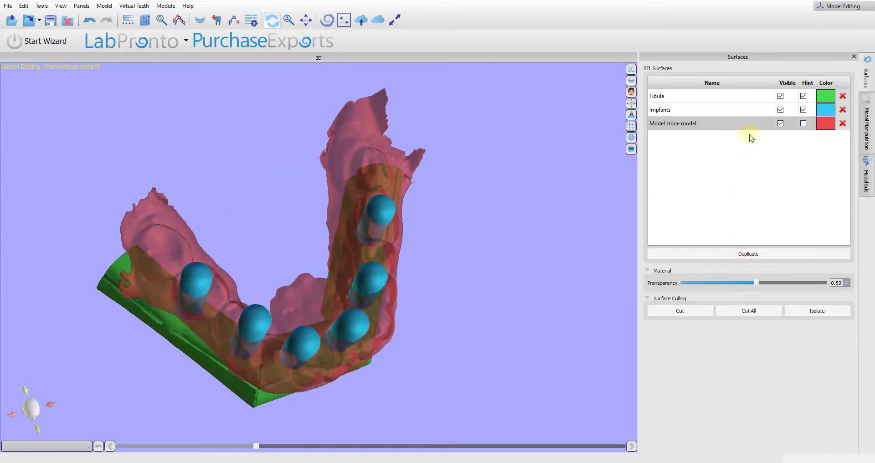
pyautogui.click(707, 125)
pyautogui.click(756, 283)
pyautogui.moveTo(759, 283); pyautogui.dragTo(680, 283)
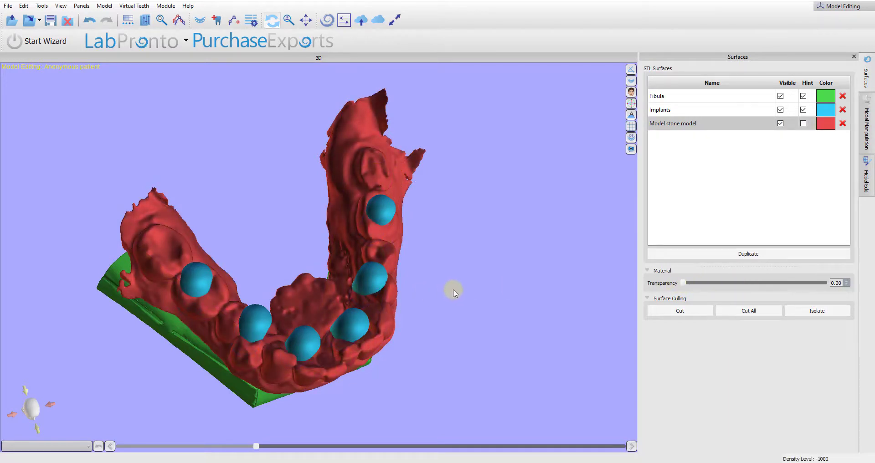
# Cut off the rear end of Model stone model behind the last implant on the shorter arm of the arch, and dismiss the mesh error.
pyautogui.moveTo(276, 178); pyautogui.dragTo(285, 238)
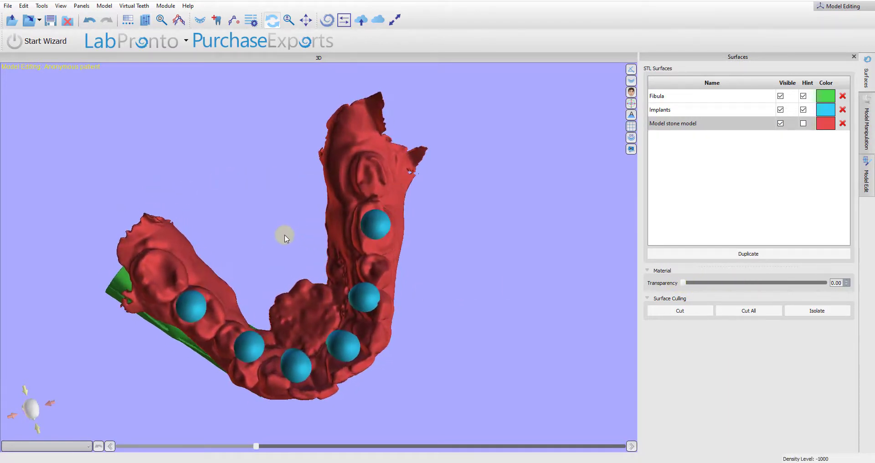
pyautogui.moveTo(547, 198); pyautogui.dragTo(569, 223, button='right')
pyautogui.click(692, 124)
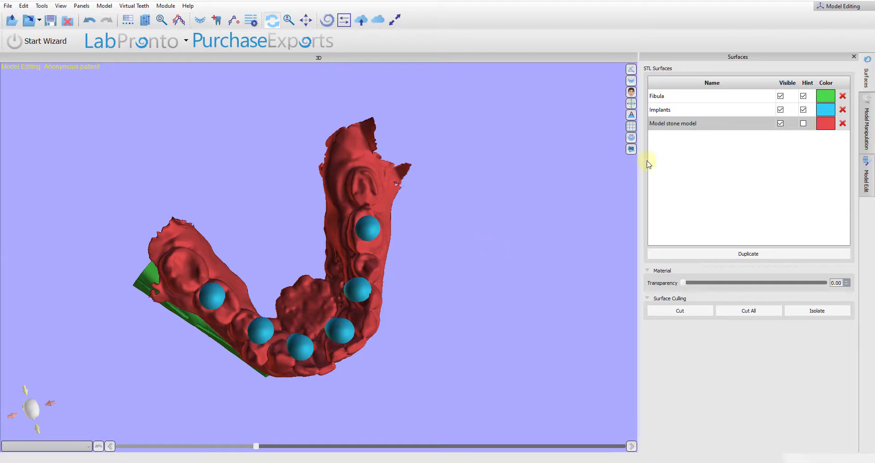
pyautogui.click(666, 314)
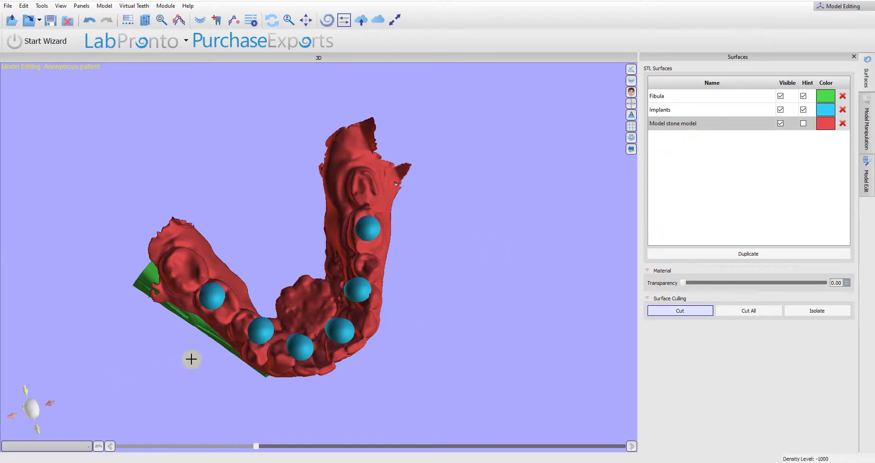
pyautogui.moveTo(188, 332)
pyautogui.mouseDown()
pyautogui.moveTo(193, 288)
pyautogui.moveTo(234, 274)
pyautogui.moveTo(188, 187)
pyautogui.moveTo(96, 299)
pyautogui.moveTo(98, 326)
pyautogui.mouseUp()
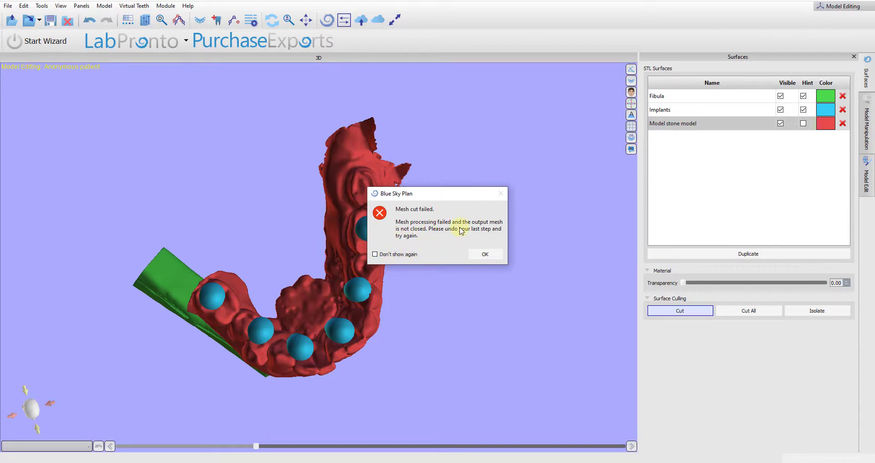
pyautogui.click(487, 255)
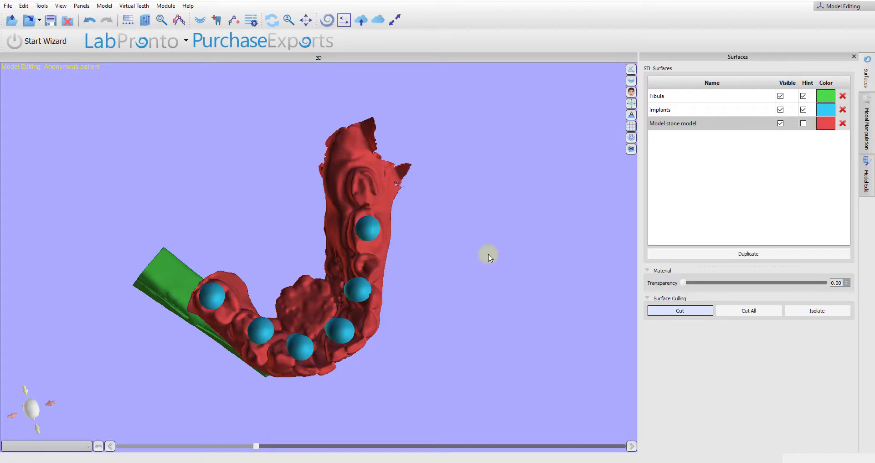
pyautogui.click(681, 312)
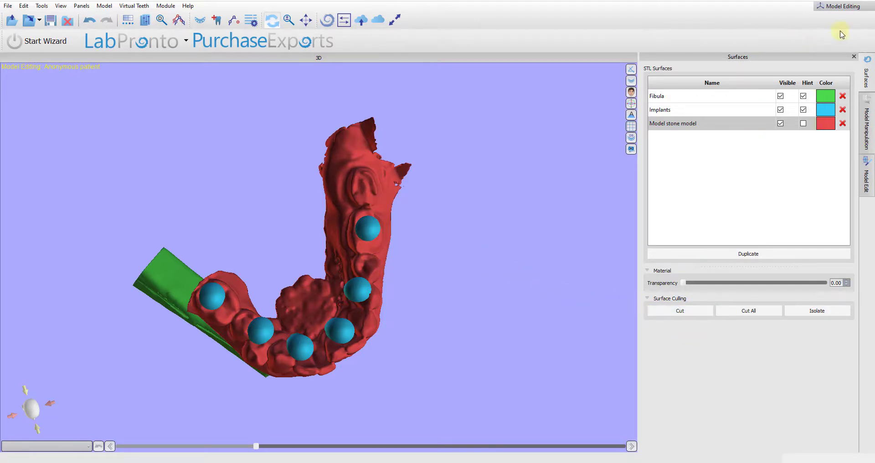
# Open the Model Edit tools and choose Model stone model as the model to edit.
pyautogui.click(873, 131)
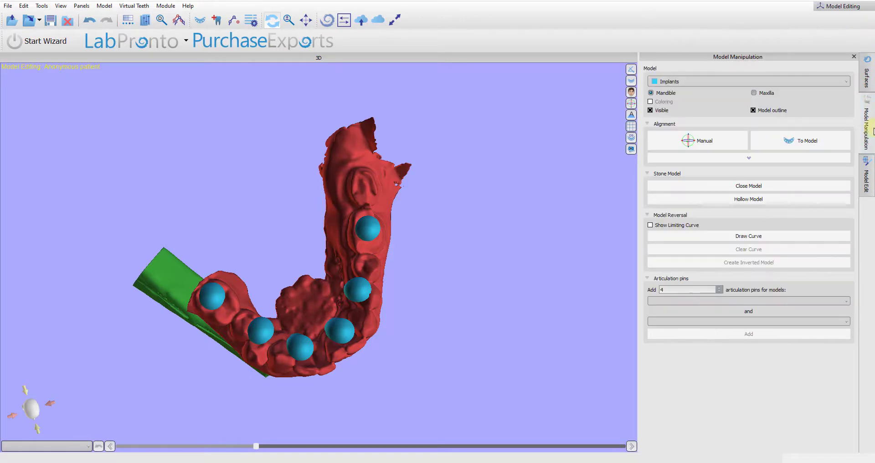
pyautogui.click(873, 181)
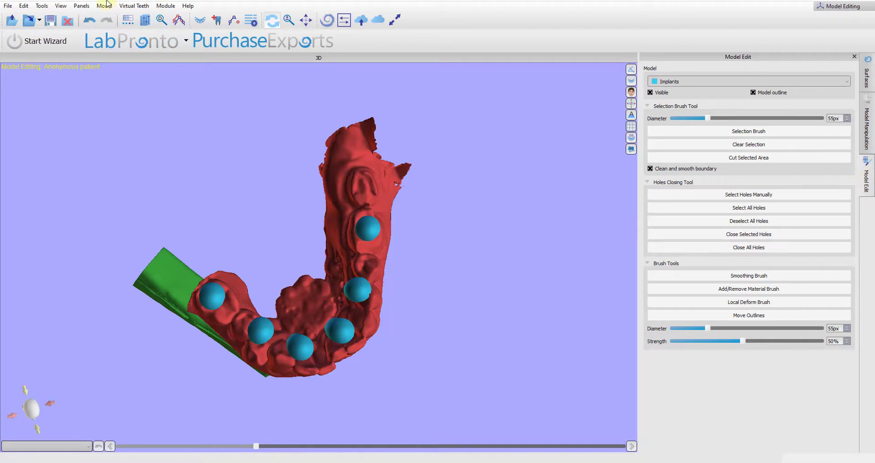
pyautogui.click(81, 5)
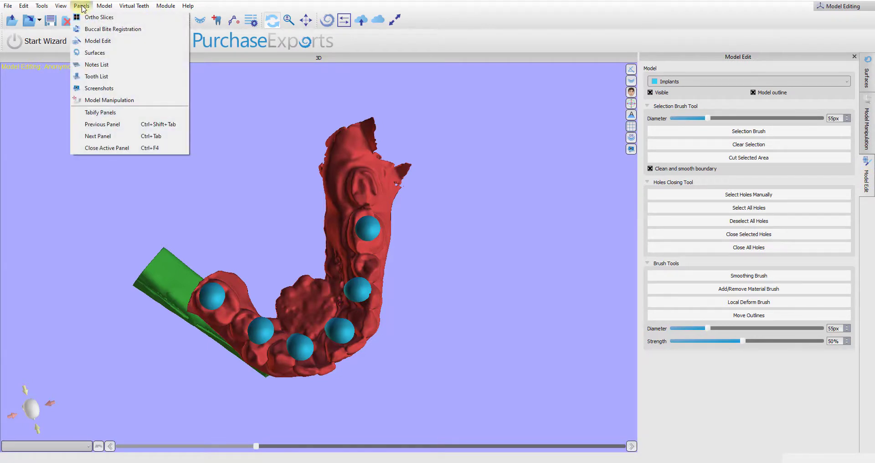
pyautogui.click(839, 157)
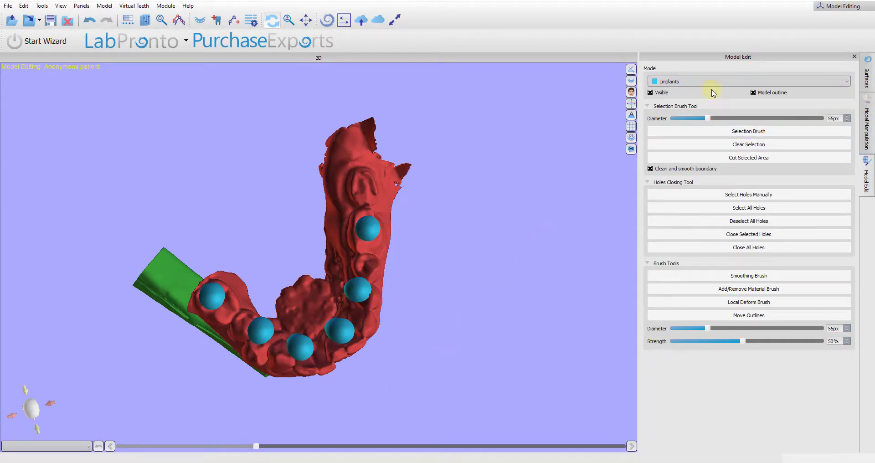
pyautogui.click(686, 83)
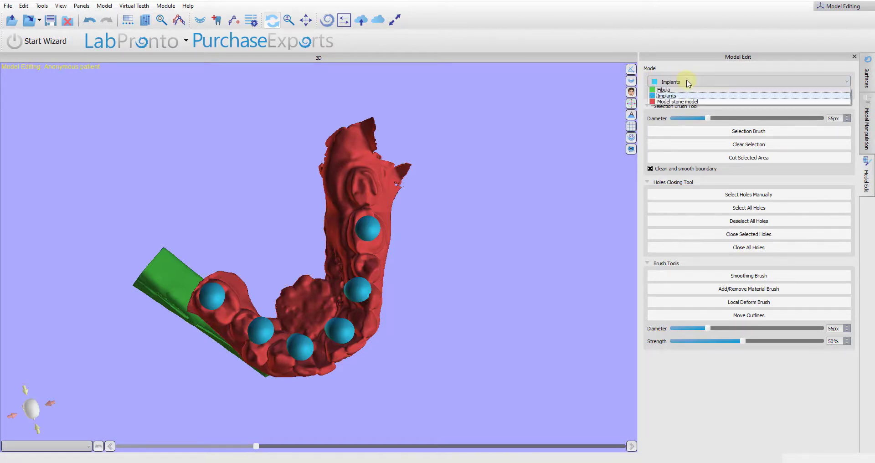
pyautogui.click(682, 102)
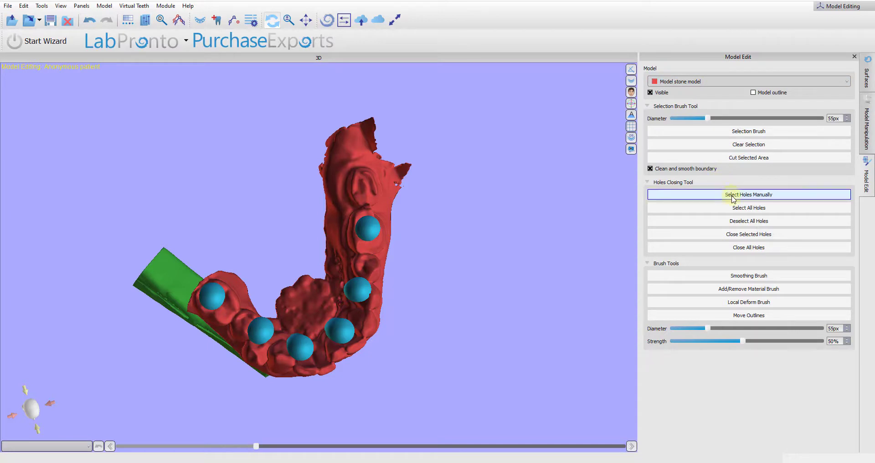
# Examine the open mesh at the cut rear end of Model stone model and close all its holes.
pyautogui.click(749, 256)
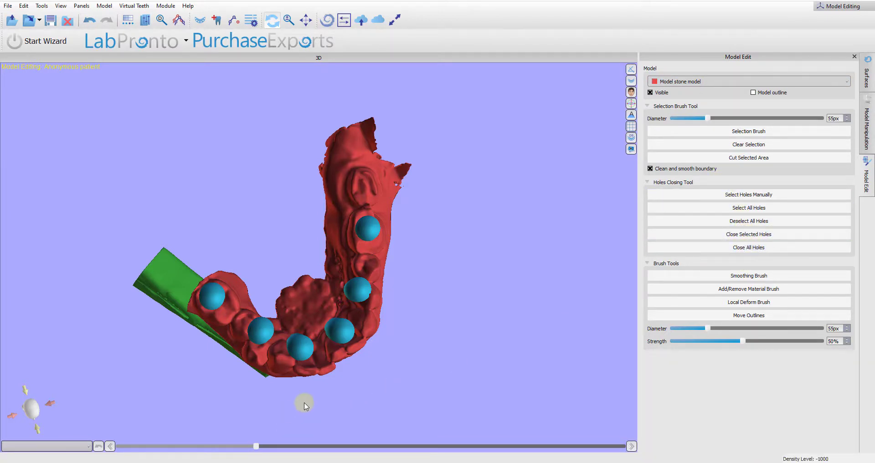
pyautogui.moveTo(236, 406); pyautogui.dragTo(210, 327)
pyautogui.moveTo(339, 275); pyautogui.dragTo(246, 295)
pyautogui.moveTo(431, 339); pyautogui.dragTo(537, 250)
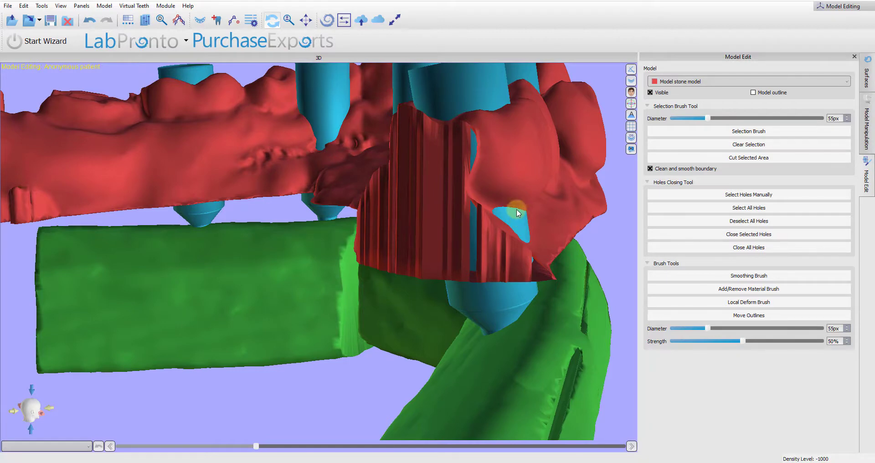
pyautogui.moveTo(524, 223); pyautogui.dragTo(491, 223)
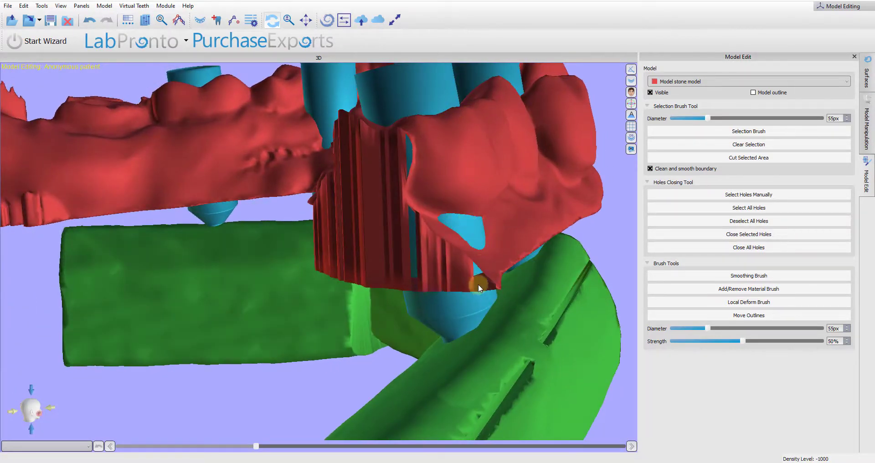
pyautogui.moveTo(414, 238); pyautogui.dragTo(409, 226)
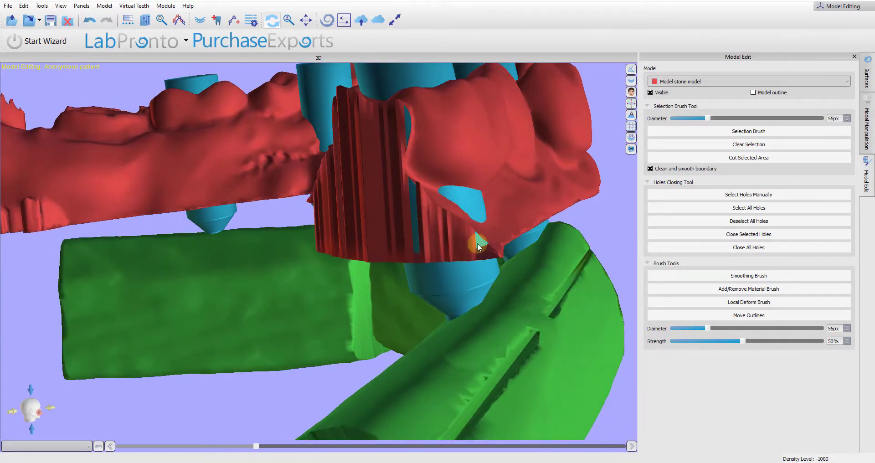
pyautogui.moveTo(478, 246); pyautogui.dragTo(403, 287)
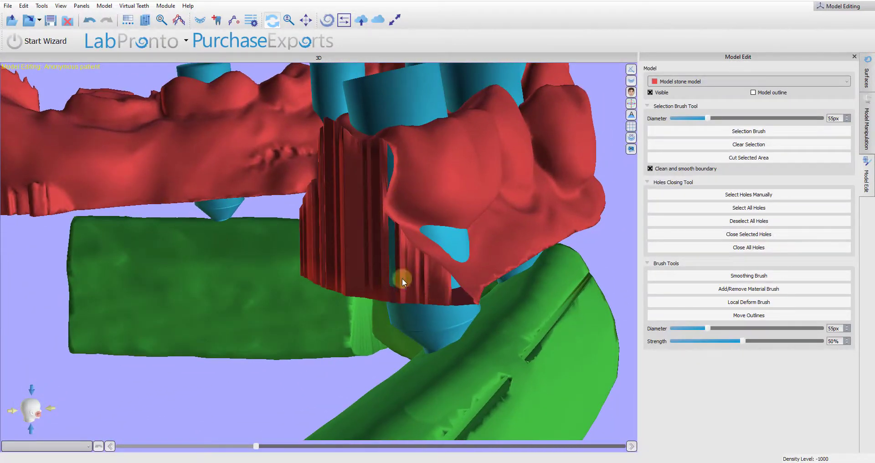
pyautogui.click(705, 248)
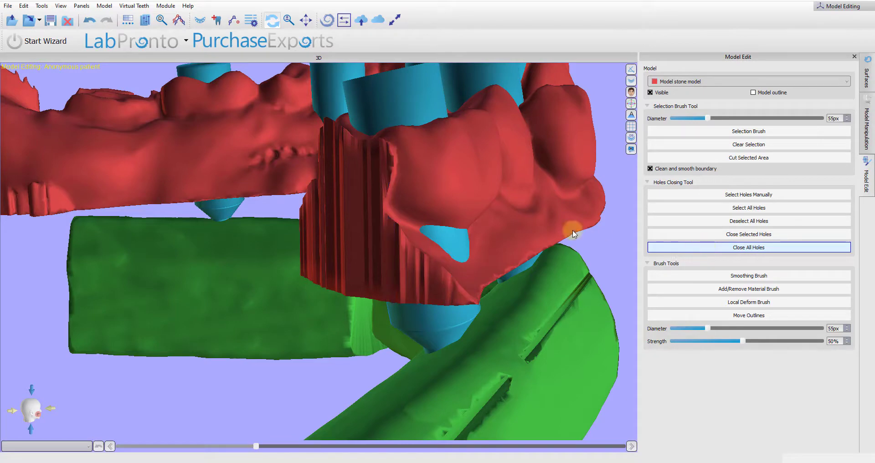
# Cut off the rear end of Model stone model behind the last implant on the longer arm of the arch, and dismiss the mesh error.
pyautogui.scroll(-2, 532, 224)
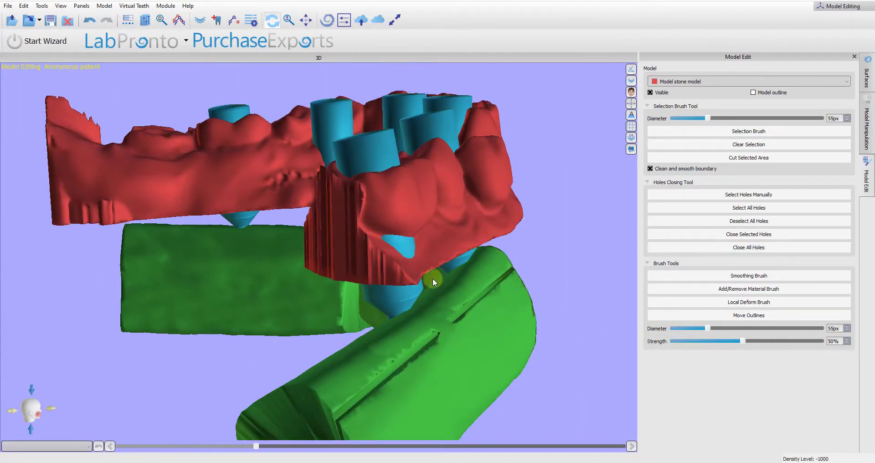
pyautogui.moveTo(433, 278); pyautogui.dragTo(508, 144, button='right')
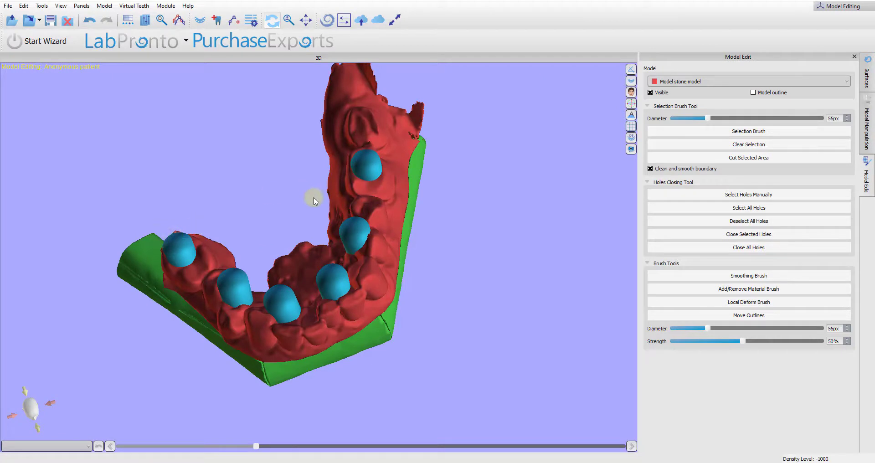
pyautogui.moveTo(157, 276); pyautogui.dragTo(411, 290, button='right')
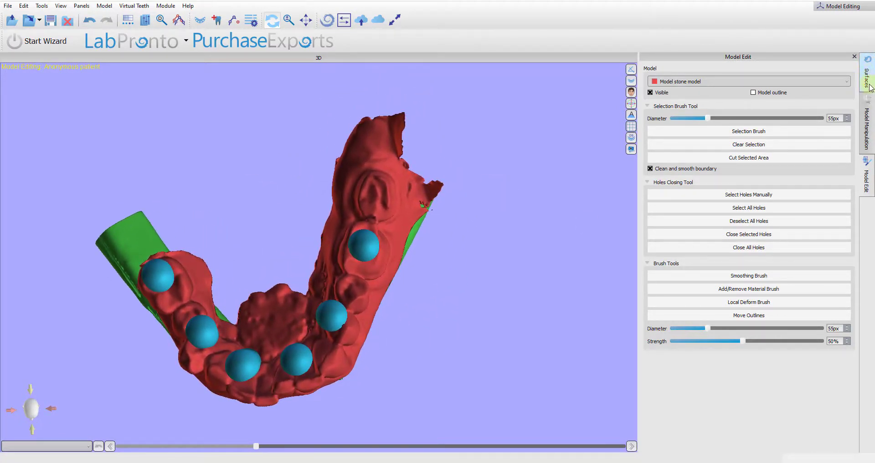
pyautogui.click(870, 86)
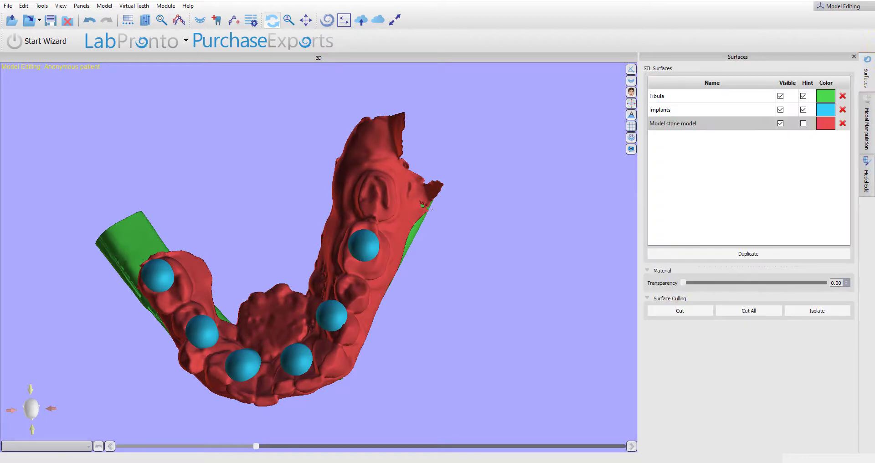
pyautogui.click(676, 124)
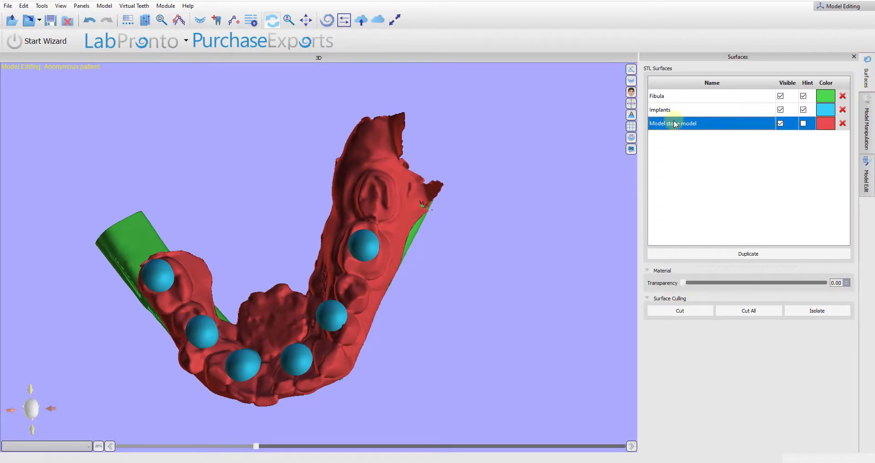
pyautogui.click(672, 312)
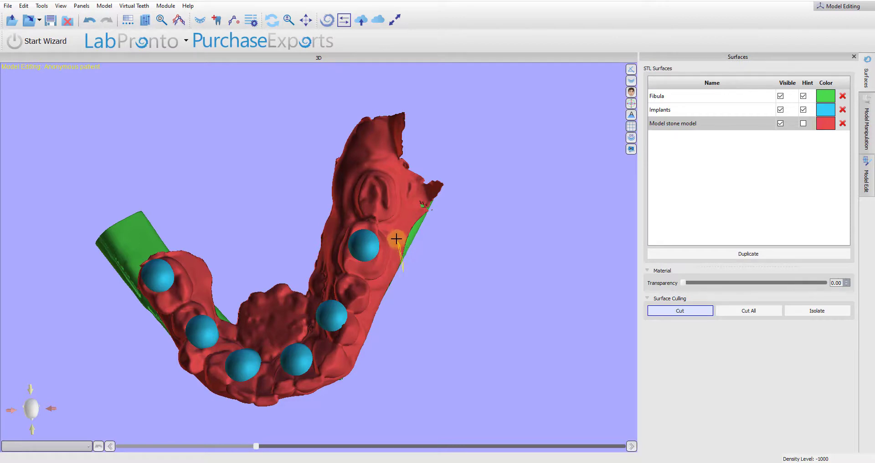
pyautogui.moveTo(372, 221)
pyautogui.mouseDown()
pyautogui.moveTo(348, 219)
pyautogui.moveTo(307, 240)
pyautogui.moveTo(298, 192)
pyautogui.moveTo(357, 92)
pyautogui.moveTo(496, 182)
pyautogui.mouseUp()
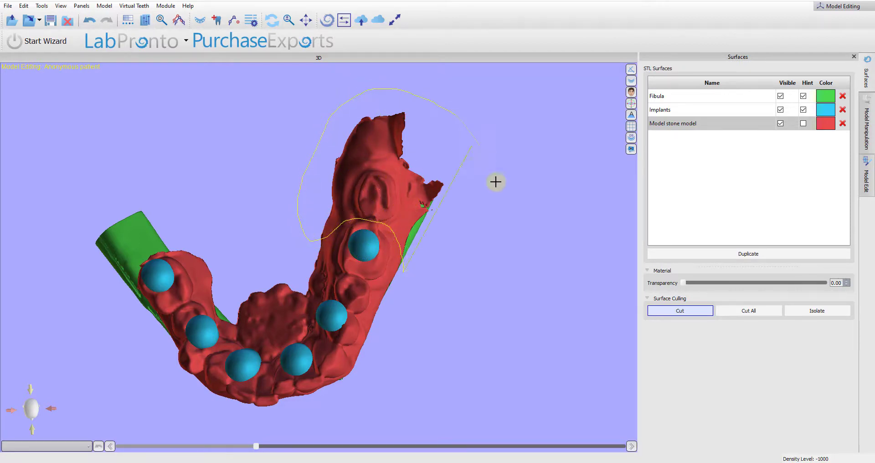
pyautogui.moveTo(498, 250); pyautogui.dragTo(499, 252)
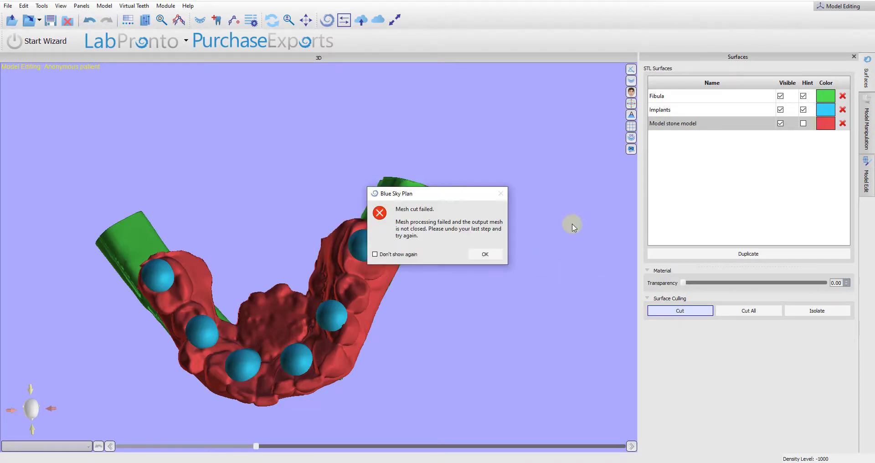
pyautogui.click(488, 254)
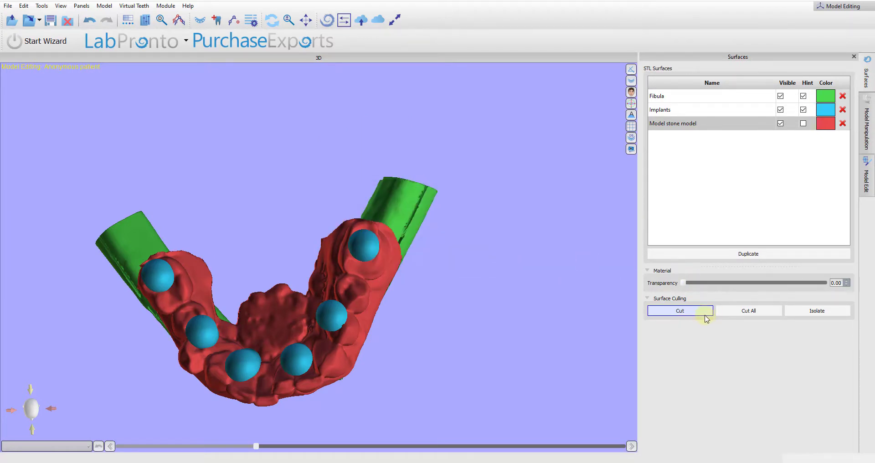
# Cut away the bulging inner part of Model stone model between the two arms of the arch, and dismiss the message.
pyautogui.click(866, 183)
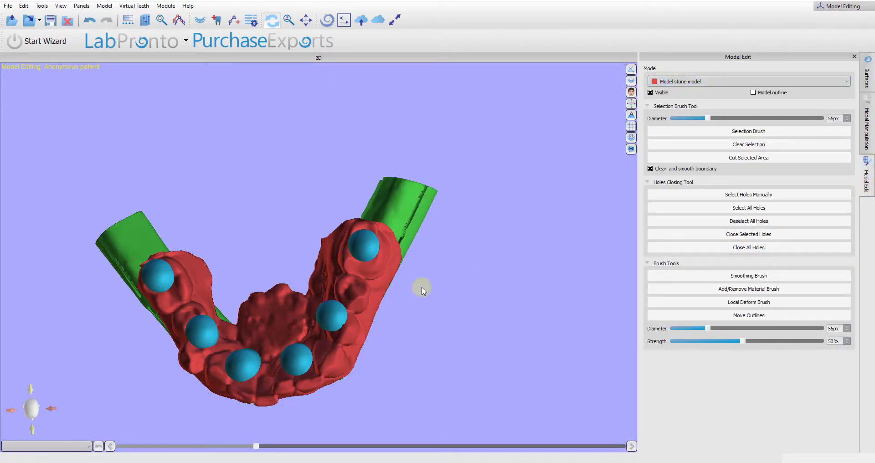
pyautogui.moveTo(522, 228); pyautogui.dragTo(274, 319)
pyautogui.click(866, 77)
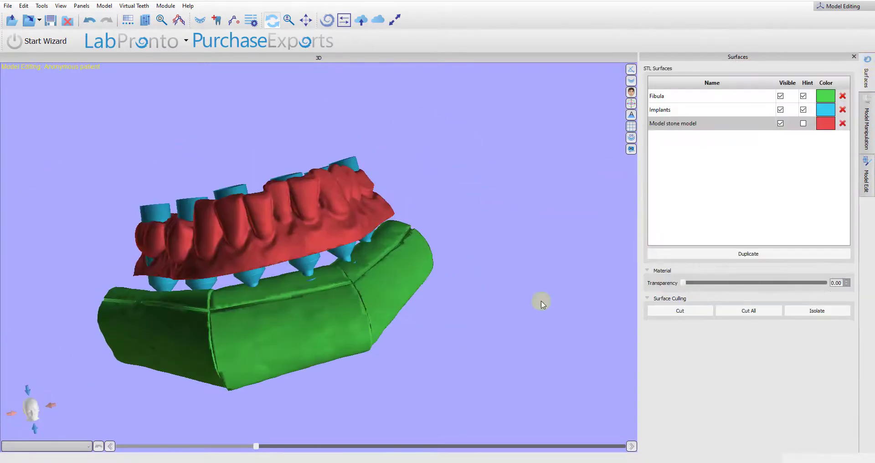
pyautogui.moveTo(465, 201); pyautogui.dragTo(349, 367)
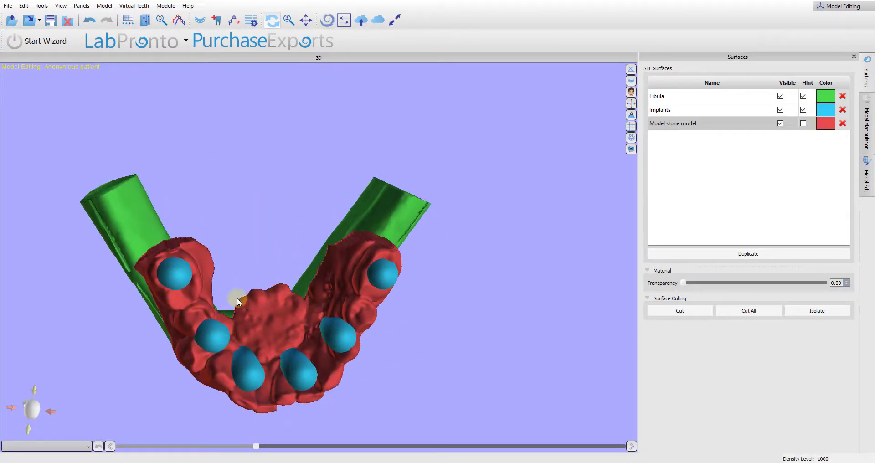
pyautogui.moveTo(260, 320); pyautogui.dragTo(212, 187)
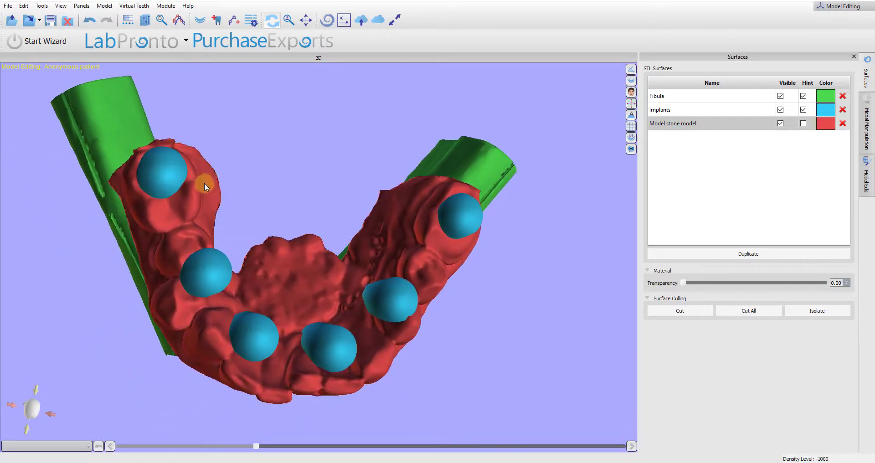
pyautogui.moveTo(296, 277)
pyautogui.mouseDown()
pyautogui.moveTo(260, 274)
pyautogui.moveTo(235, 289)
pyautogui.moveTo(290, 274)
pyautogui.mouseUp()
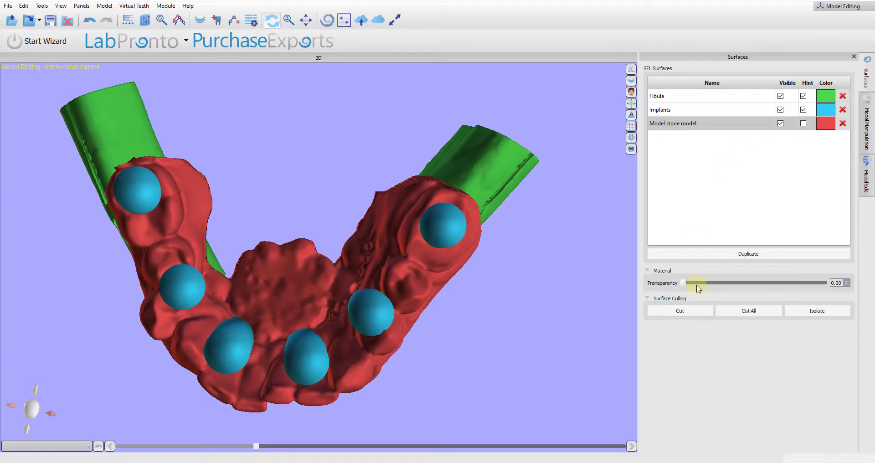
pyautogui.click(680, 311)
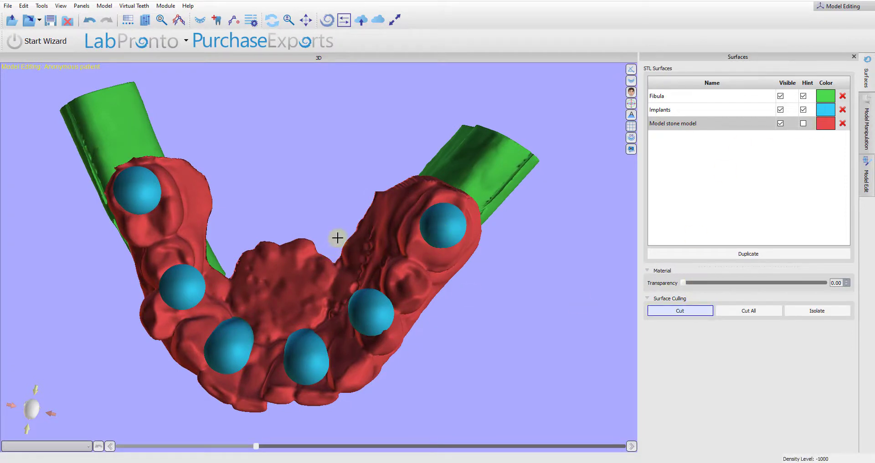
pyautogui.moveTo(385, 191)
pyautogui.mouseDown()
pyautogui.moveTo(336, 299)
pyautogui.moveTo(312, 310)
pyautogui.moveTo(241, 297)
pyautogui.moveTo(223, 283)
pyautogui.moveTo(220, 254)
pyautogui.mouseUp()
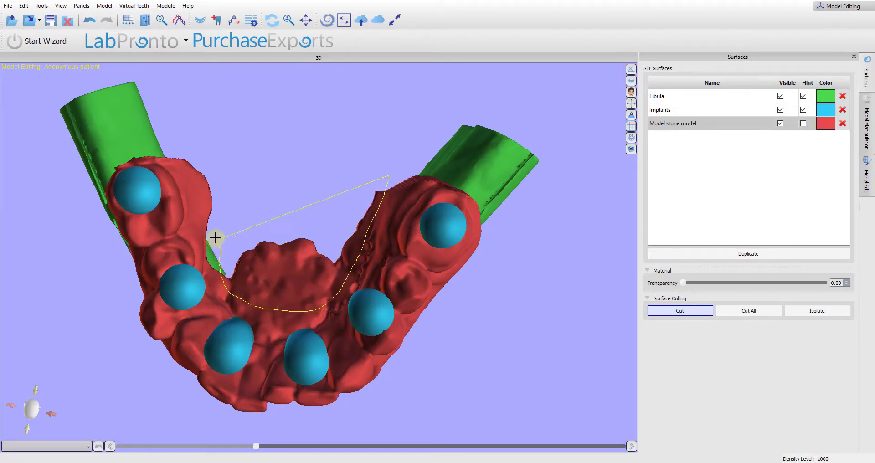
pyautogui.moveTo(200, 221)
pyautogui.mouseDown()
pyautogui.moveTo(169, 159)
pyautogui.moveTo(202, 127)
pyautogui.moveTo(278, 105)
pyautogui.mouseUp()
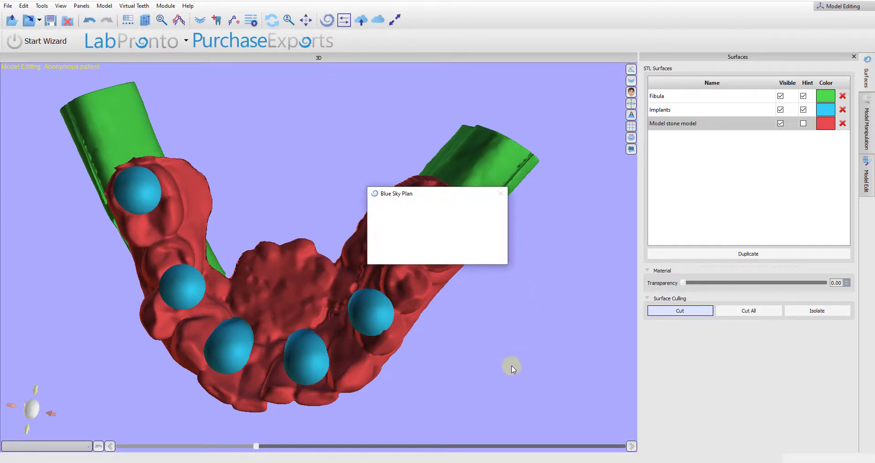
pyautogui.click(496, 251)
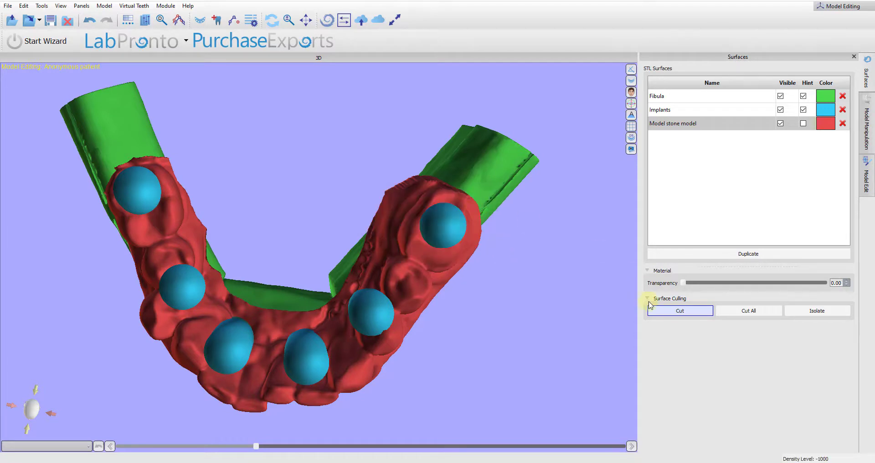
# Trim the excess along the inner side of Model stone model's longer arm, beside the last implant, and dismiss the message.
pyautogui.click(868, 178)
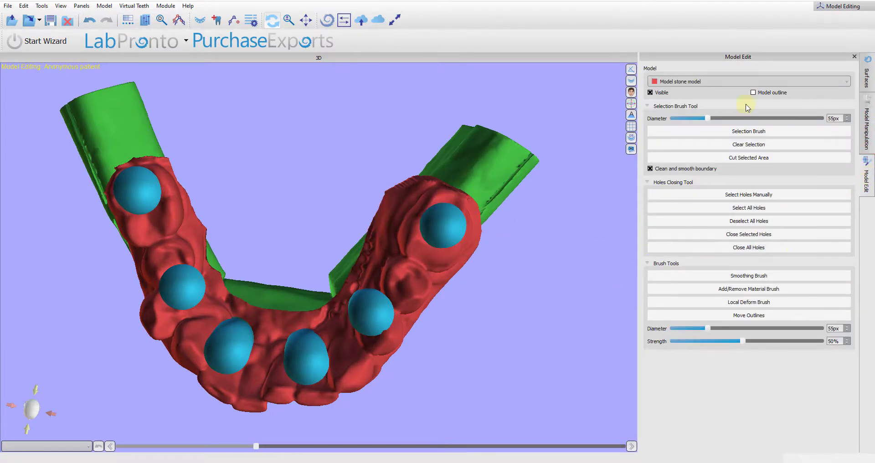
pyautogui.click(868, 78)
pyautogui.moveTo(490, 388); pyautogui.dragTo(115, 208)
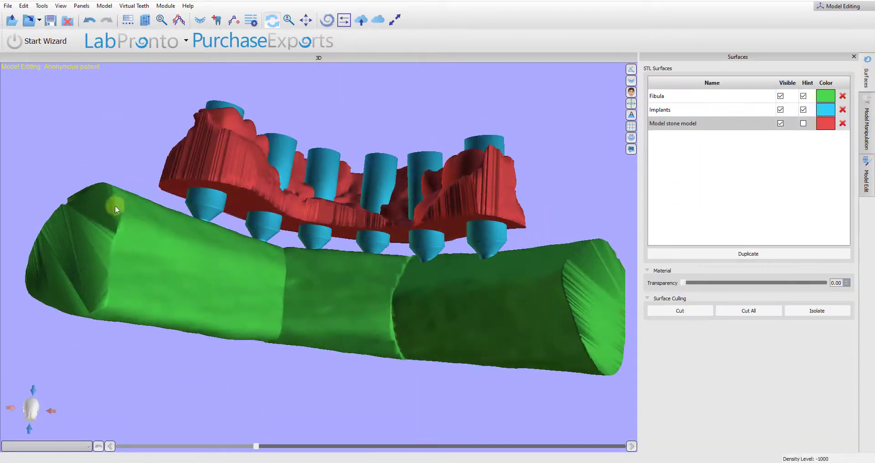
pyautogui.moveTo(303, 235); pyautogui.dragTo(363, 139)
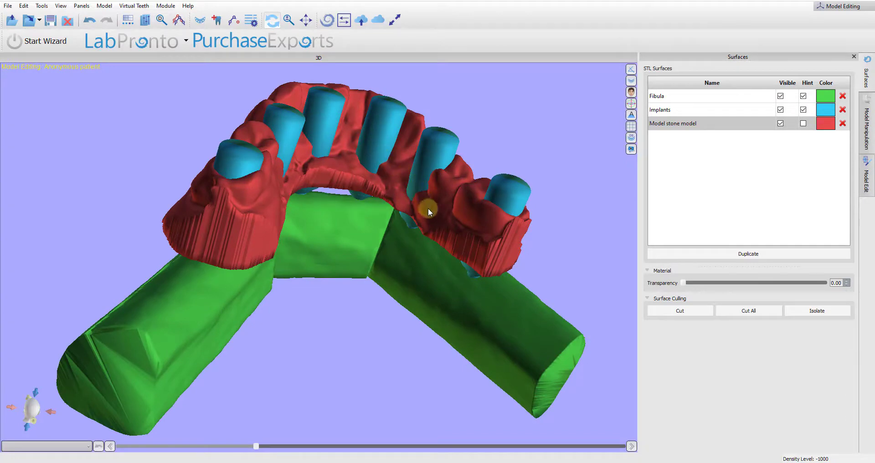
pyautogui.moveTo(366, 251); pyautogui.dragTo(207, 204)
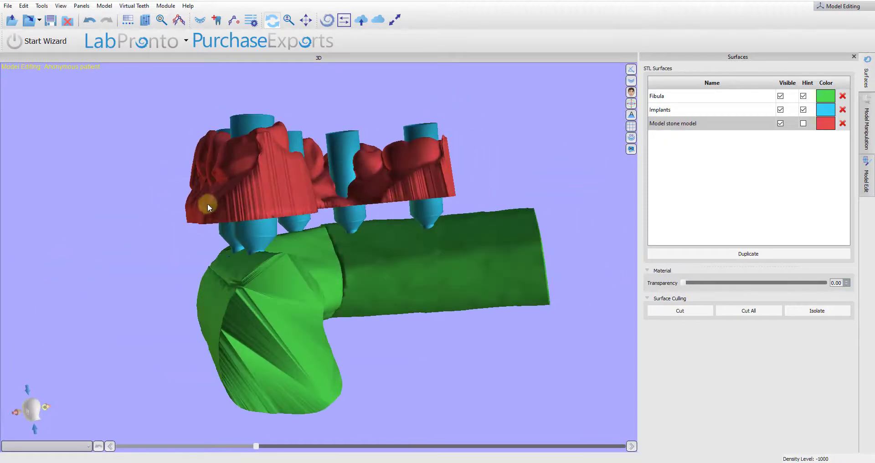
pyautogui.moveTo(308, 181); pyautogui.dragTo(291, 304)
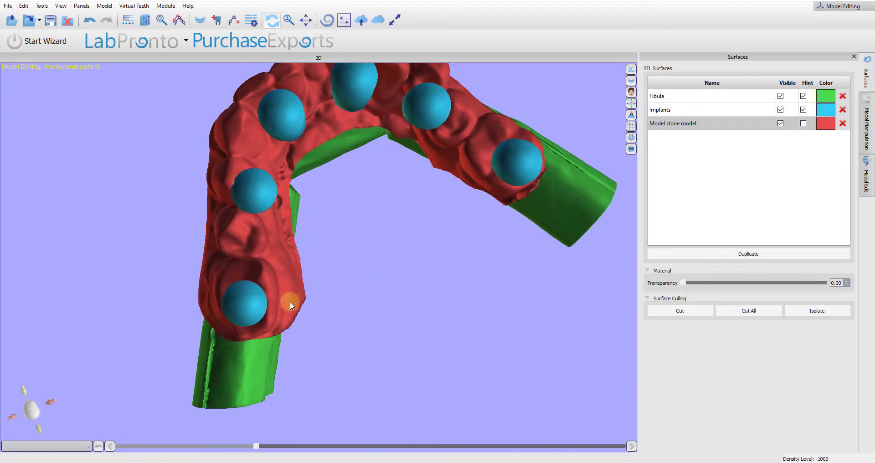
pyautogui.moveTo(281, 246); pyautogui.dragTo(284, 181)
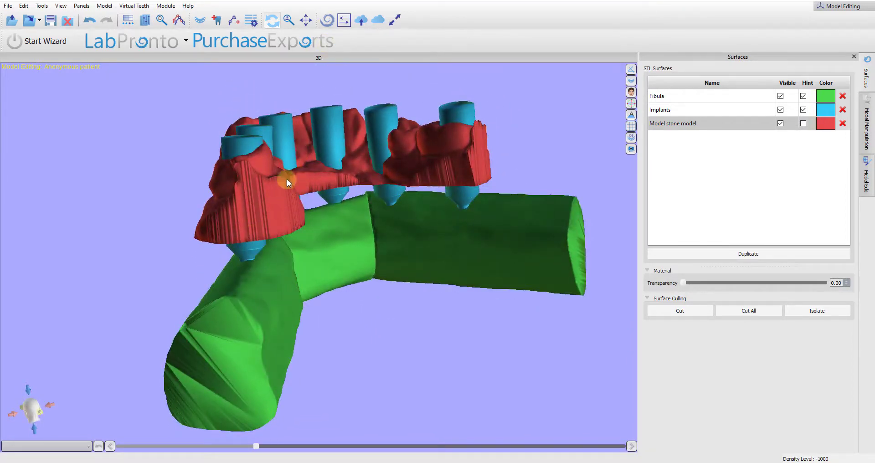
pyautogui.moveTo(346, 201); pyautogui.dragTo(343, 274)
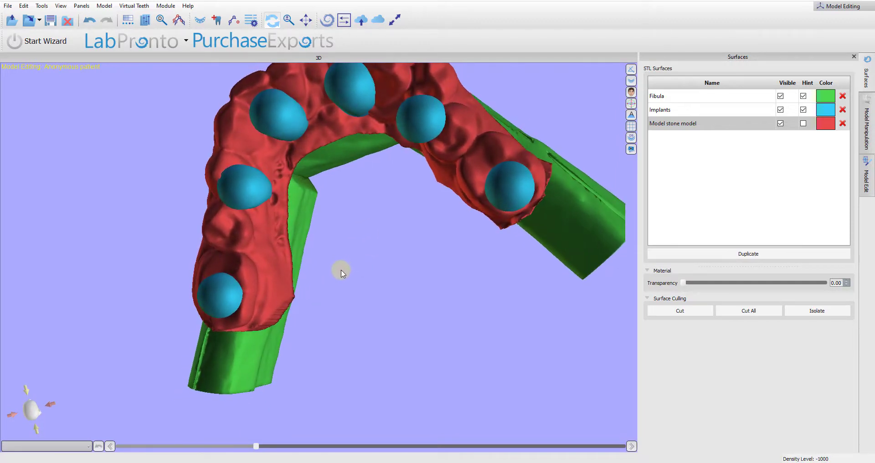
pyautogui.click(685, 314)
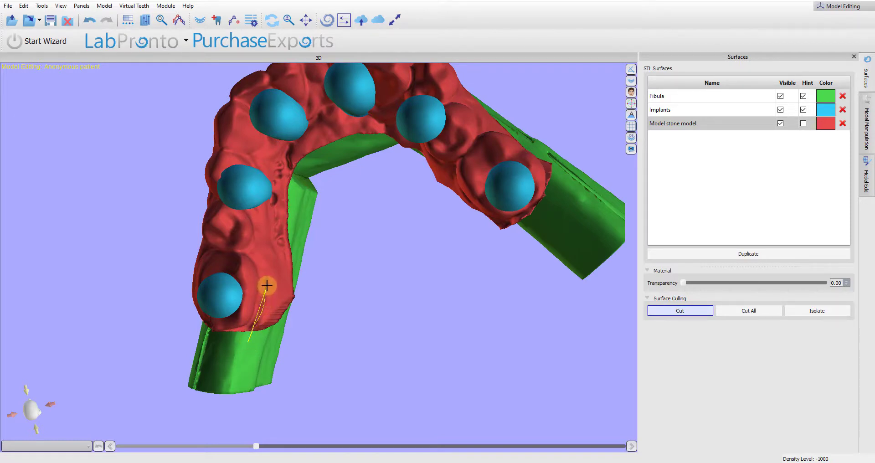
pyautogui.moveTo(266, 285)
pyautogui.mouseDown()
pyautogui.moveTo(267, 245)
pyautogui.moveTo(287, 208)
pyautogui.moveTo(327, 358)
pyautogui.mouseUp()
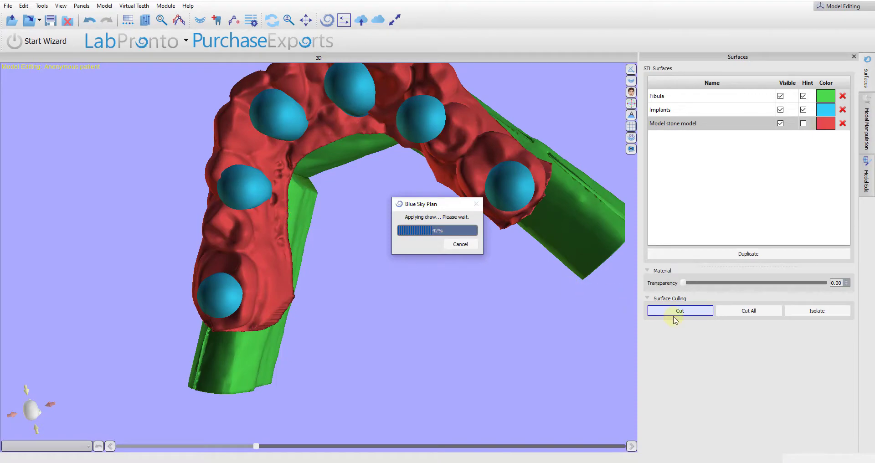
pyautogui.click(484, 255)
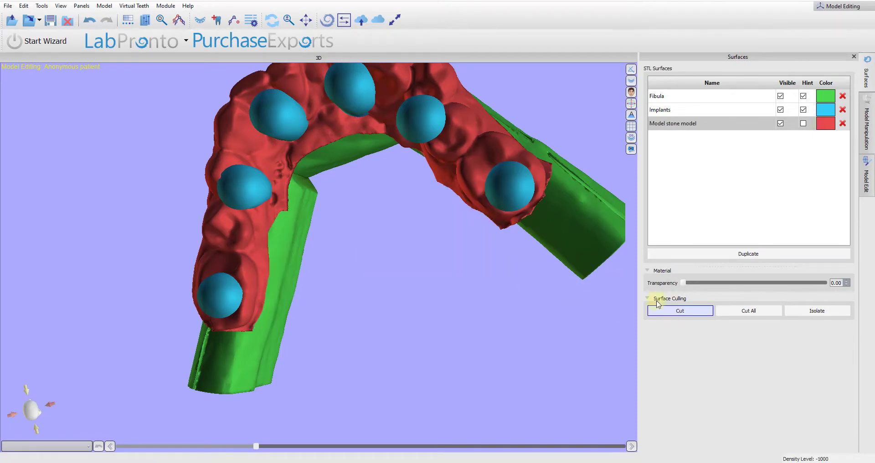
# Close all holes in the freshly cut inner wall of Model stone model.
pyautogui.moveTo(274, 409); pyautogui.dragTo(161, 159)
pyautogui.scroll(8, 242, 225)
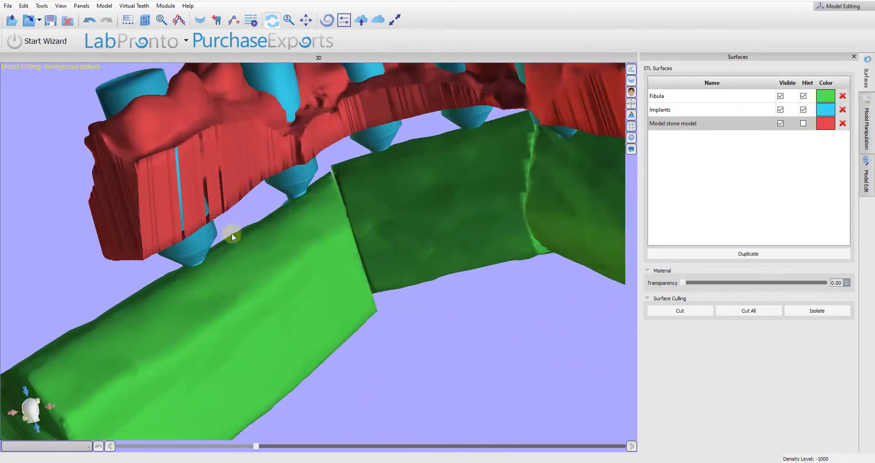
pyautogui.click(870, 187)
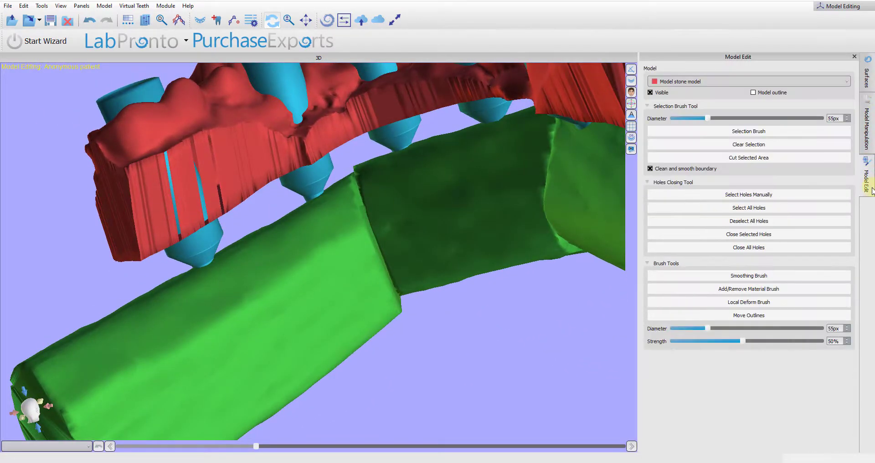
pyautogui.click(730, 247)
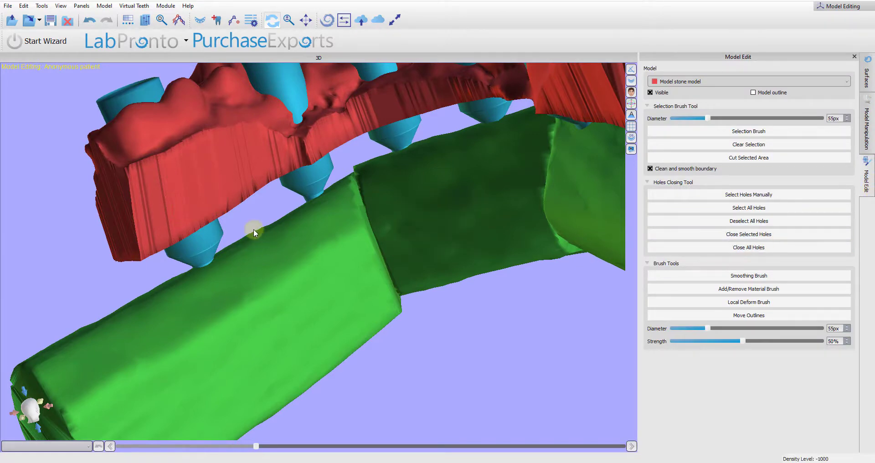
# Trim the excess along the outer side of Model stone model's longer arm, beside the last two implants.
pyautogui.click(867, 77)
pyautogui.moveTo(401, 146); pyautogui.dragTo(194, 308)
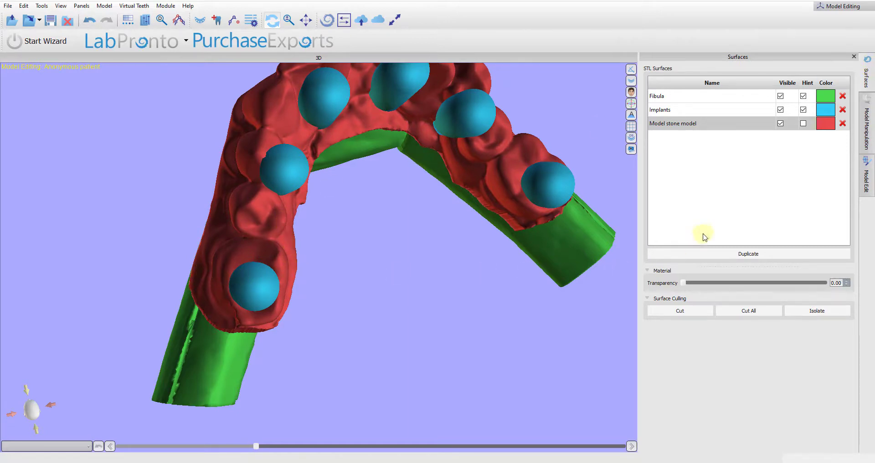
pyautogui.click(693, 311)
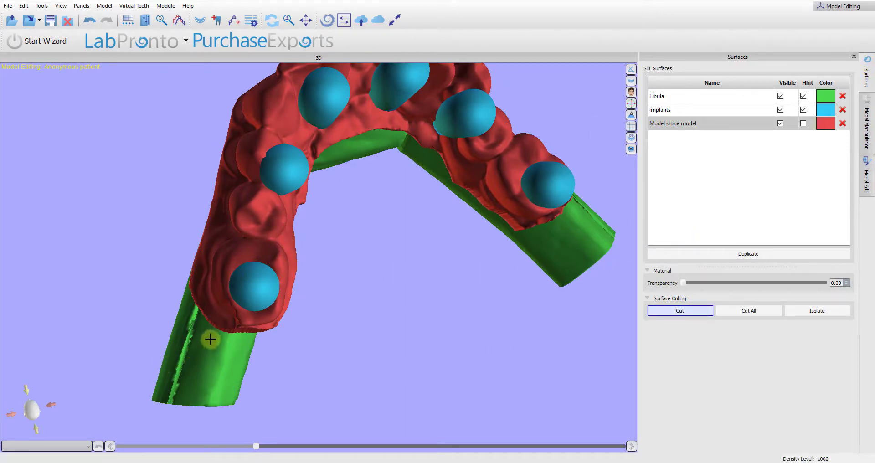
pyautogui.moveTo(210, 333)
pyautogui.mouseDown()
pyautogui.moveTo(196, 283)
pyautogui.moveTo(220, 199)
pyautogui.moveTo(135, 274)
pyautogui.moveTo(152, 332)
pyautogui.mouseUp()
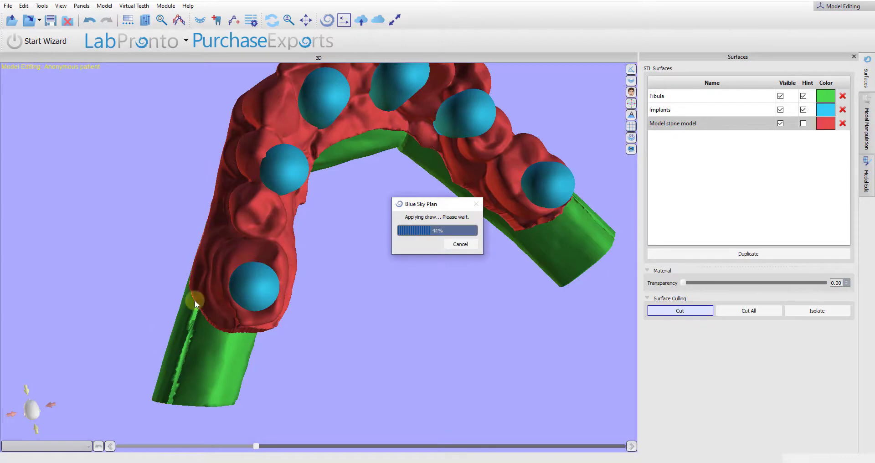
pyautogui.click(675, 310)
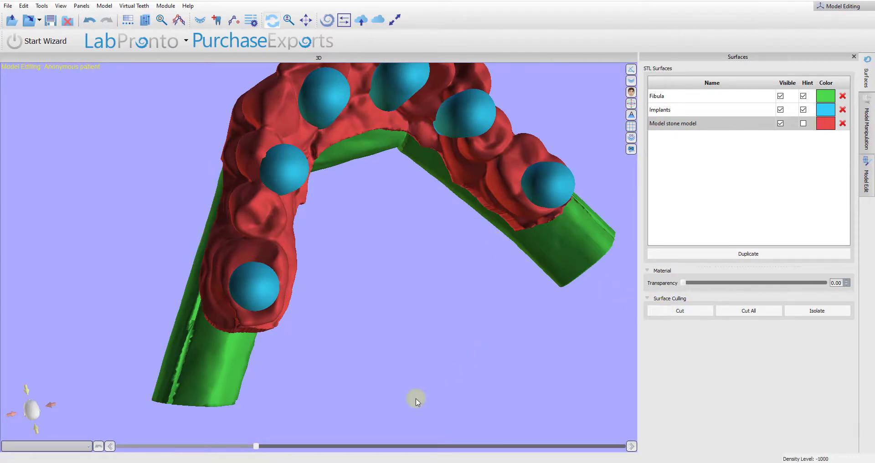
# Hide the Fibula surface and inspect the trimmed stone model with its implants from several sides.
pyautogui.moveTo(416, 401); pyautogui.dragTo(449, 451)
pyautogui.scroll(-4, 526, 361)
pyautogui.moveTo(271, 405); pyautogui.dragTo(140, 308)
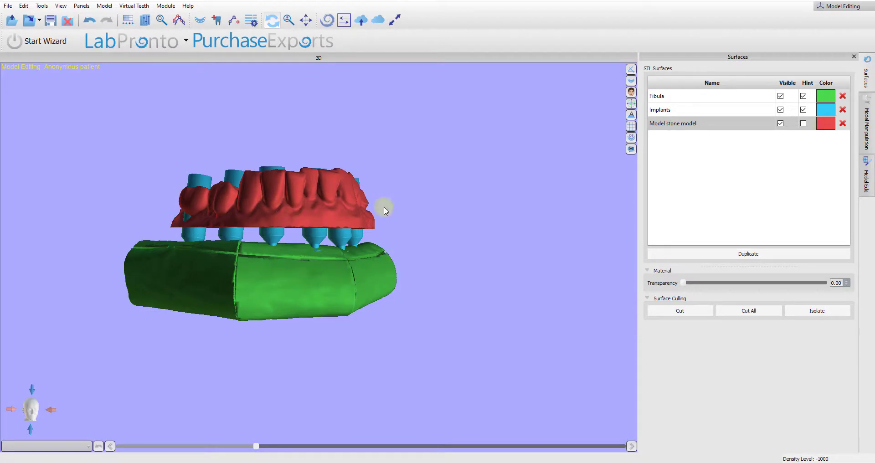
pyautogui.moveTo(440, 228); pyautogui.dragTo(386, 242)
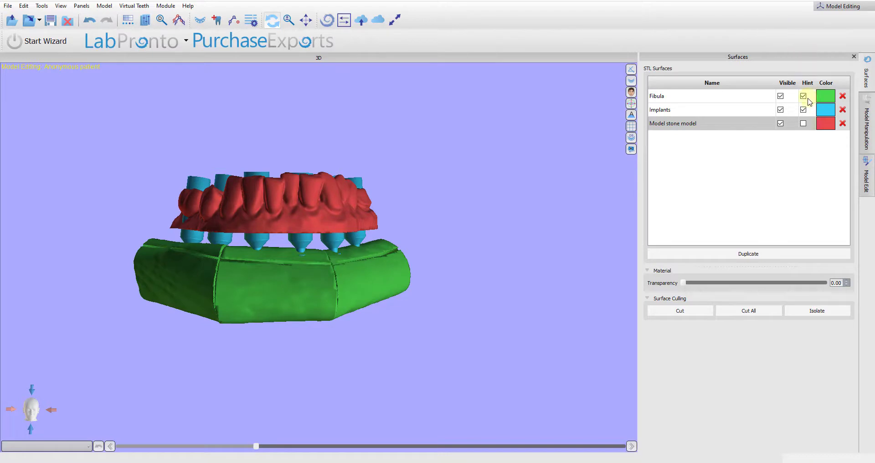
pyautogui.click(781, 96)
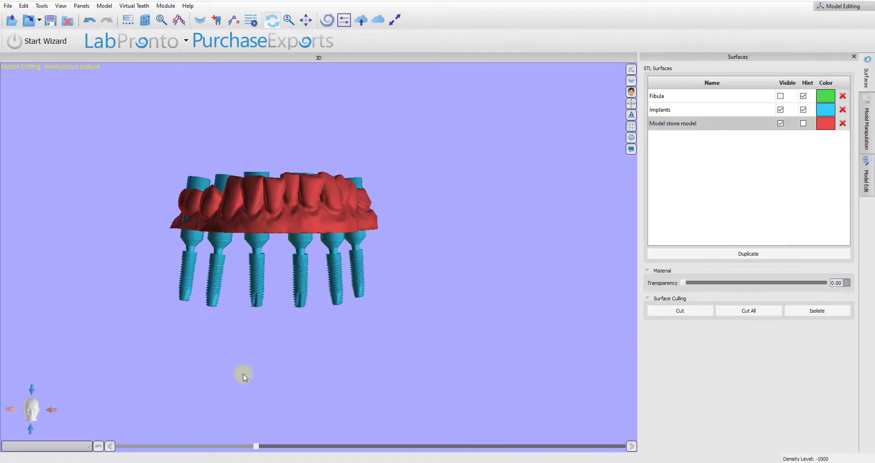
pyautogui.moveTo(242, 375); pyautogui.dragTo(360, 319)
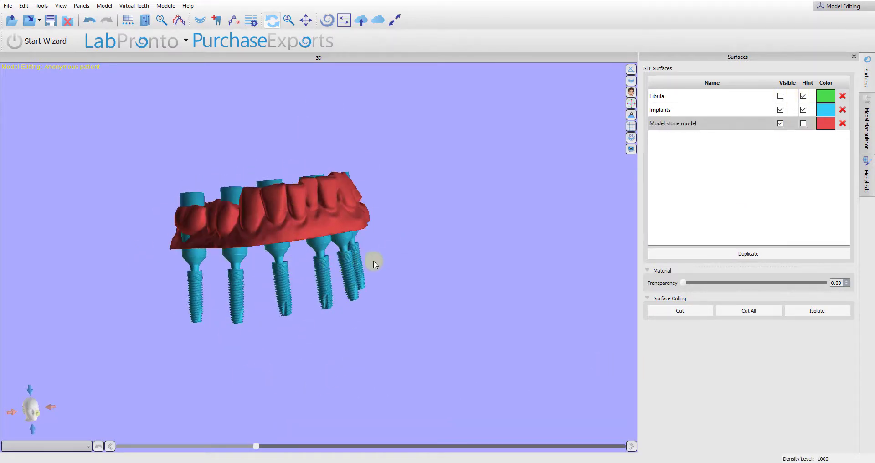
pyautogui.moveTo(408, 295); pyautogui.dragTo(297, 338)
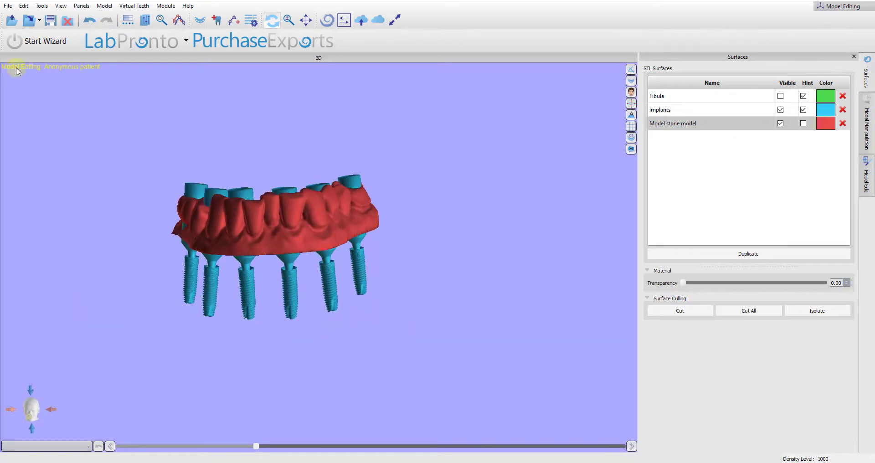
# Export only Implants and Model stone model, without Fibula, as a Very High quality STL named "bsp export".
pyautogui.click(8, 6)
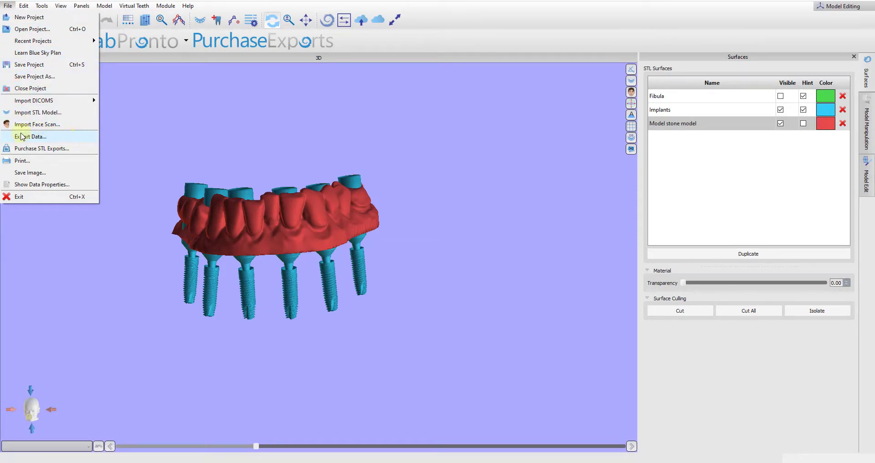
pyautogui.click(67, 137)
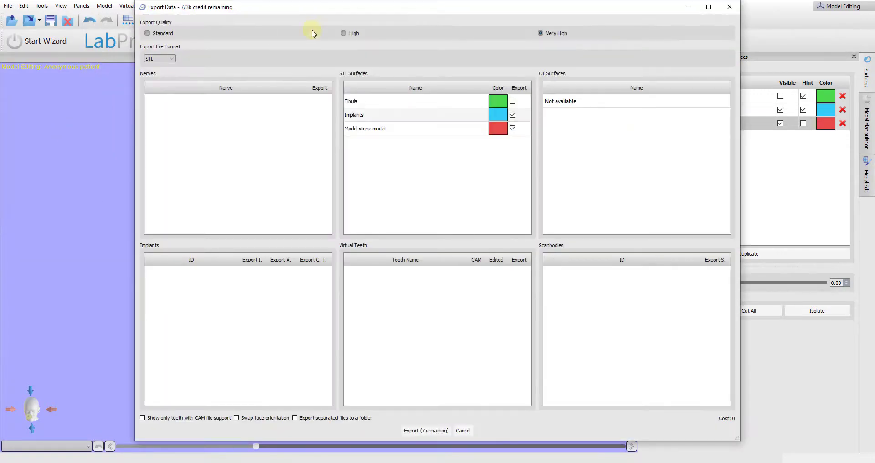
pyautogui.click(512, 102)
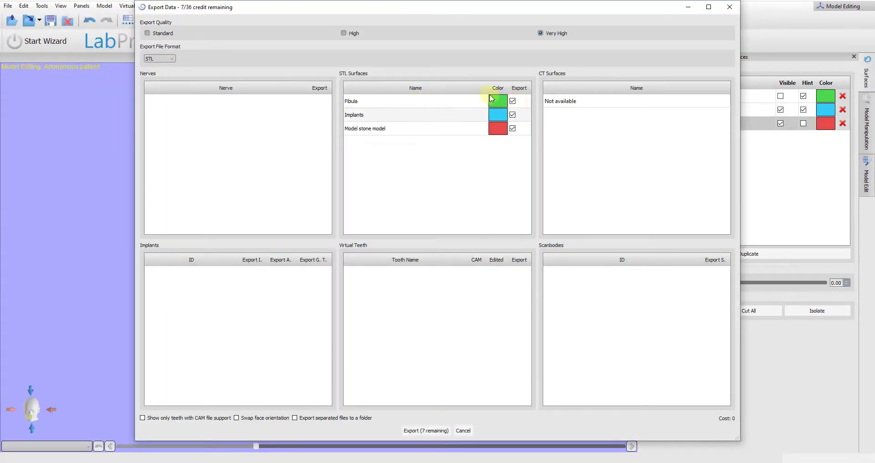
pyautogui.click(515, 103)
pyautogui.click(513, 102)
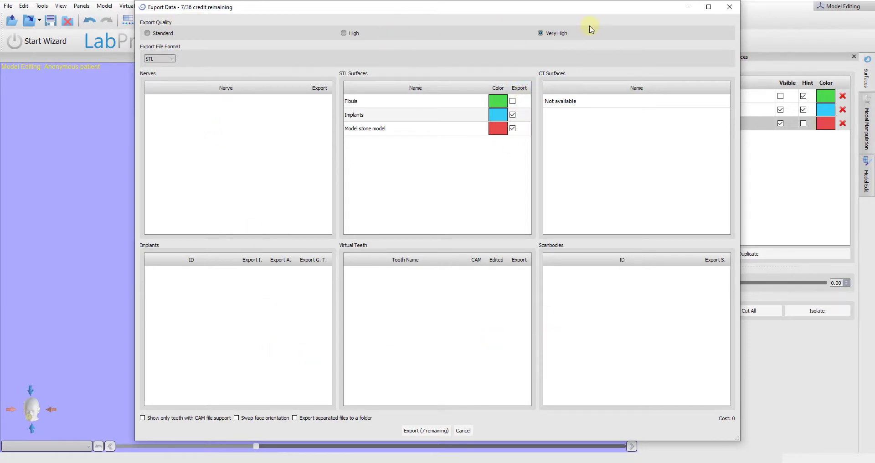
pyautogui.click(427, 430)
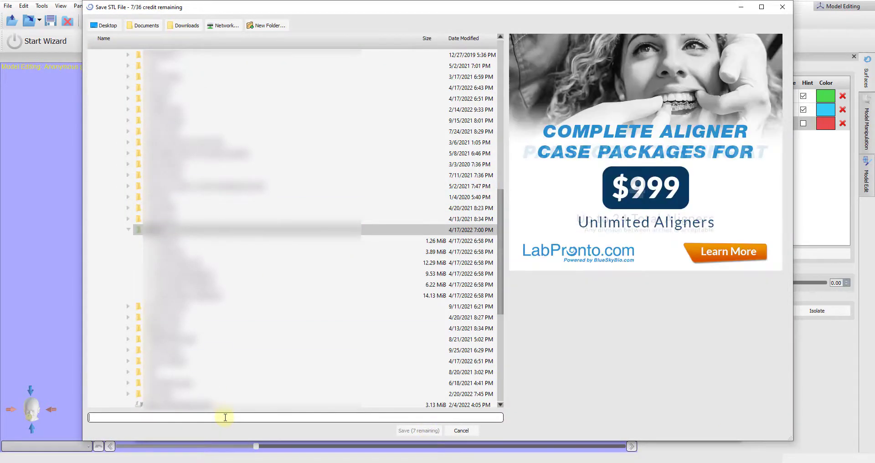
pyautogui.write('bsp export')
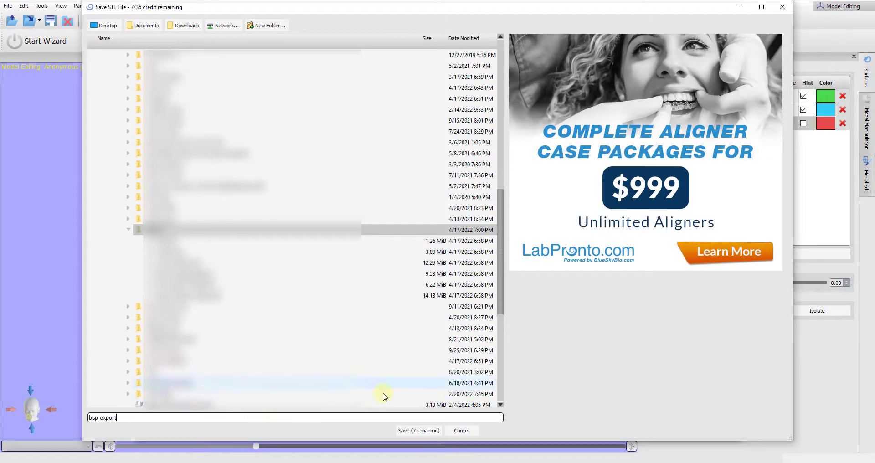
pyautogui.click(414, 431)
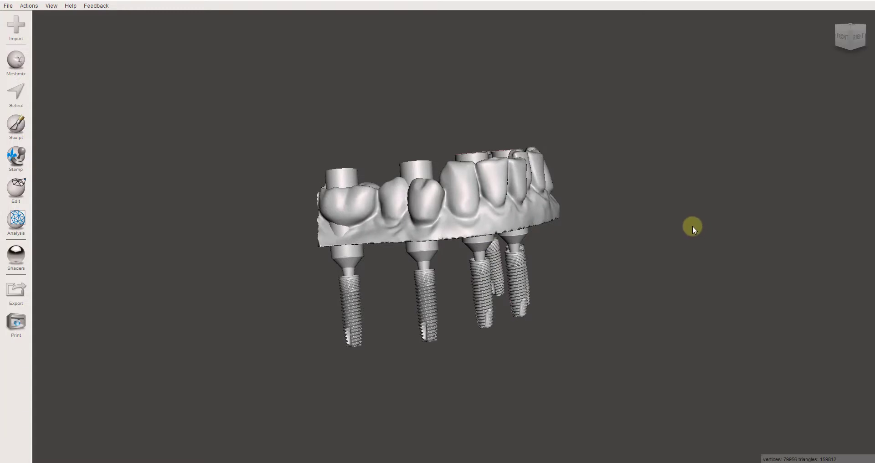
# Switch to Meshmixer and separate the bsp export model into its individual shells.
pyautogui.moveTo(692, 226); pyautogui.dragTo(462, 360, button='right')
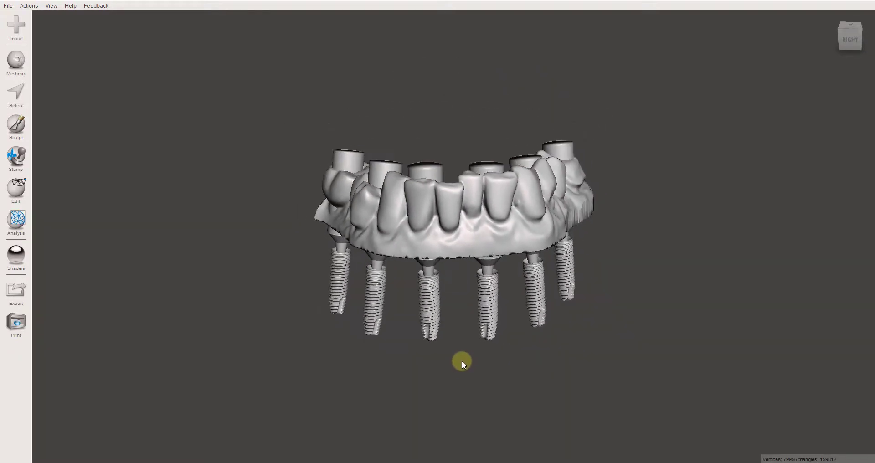
pyautogui.moveTo(459, 86); pyautogui.dragTo(748, 168, button='right')
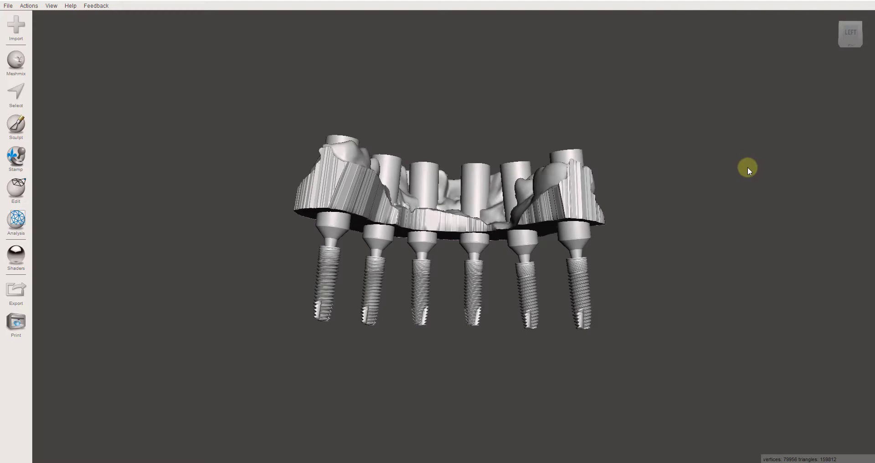
pyautogui.moveTo(655, 98); pyautogui.dragTo(650, 170, button='right')
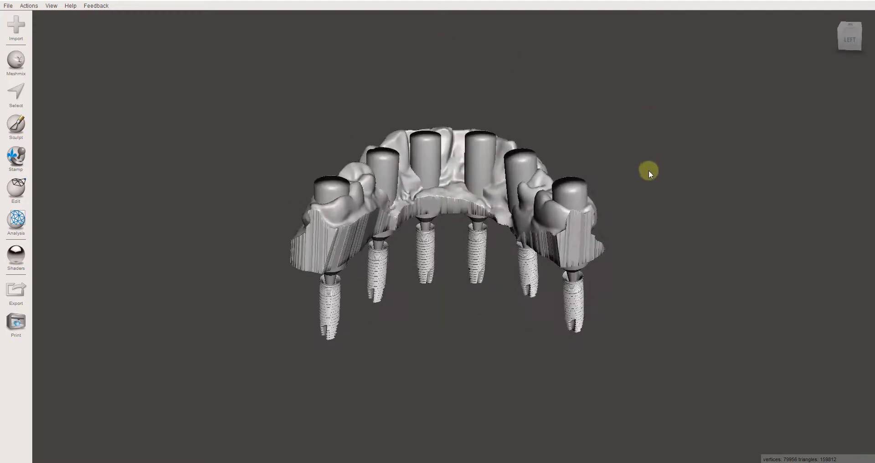
pyautogui.moveTo(355, 286); pyautogui.dragTo(552, 285, button='right')
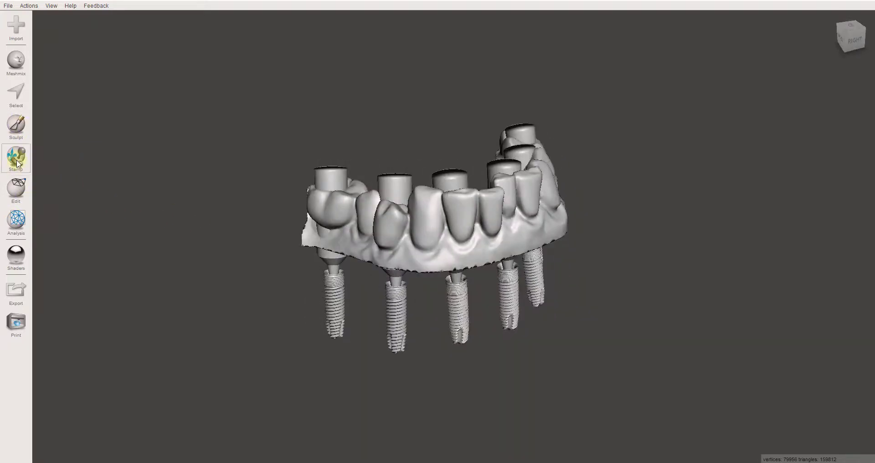
pyautogui.click(20, 190)
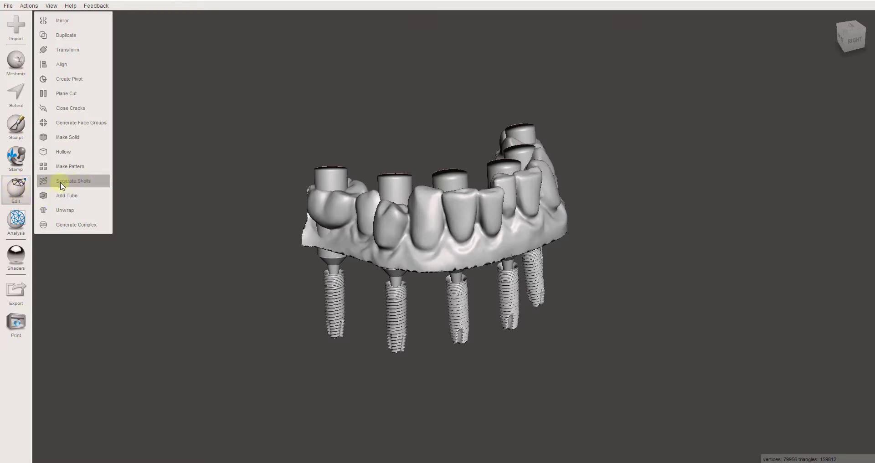
pyautogui.click(103, 181)
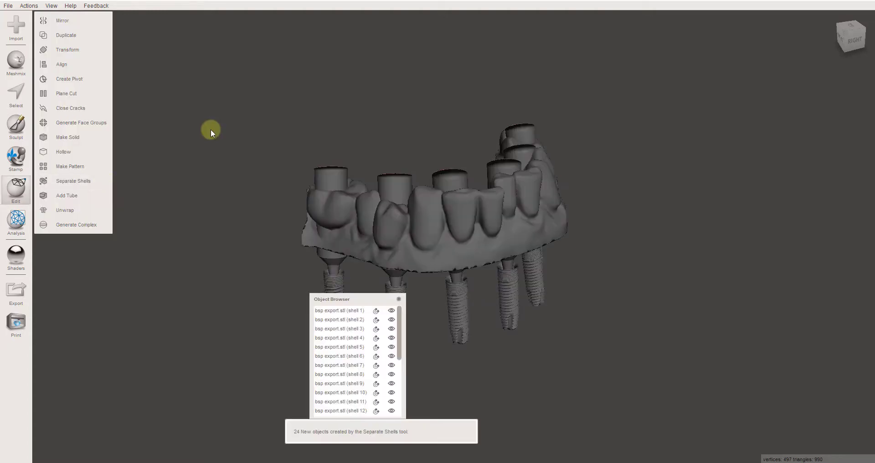
# Select the threaded implant bodies one after another to check that they are separate shells.
pyautogui.click(449, 267)
pyautogui.click(468, 289)
pyautogui.click(534, 276)
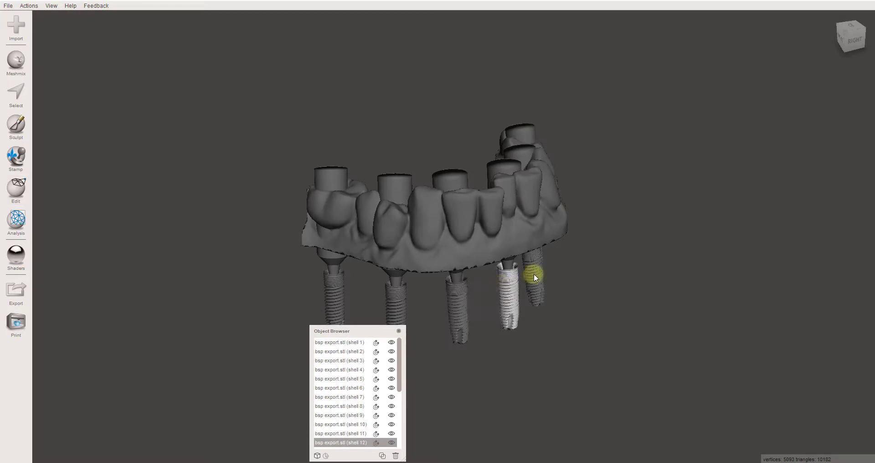
pyautogui.click(463, 300)
pyautogui.click(397, 295)
pyautogui.click(396, 281)
pyautogui.click(329, 275)
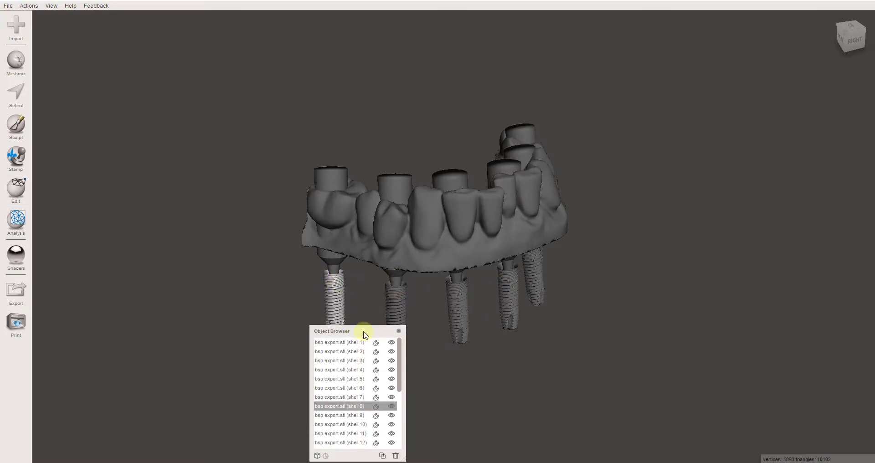
# Move the model clear of the Object Browser and enlarge the browser to list all the shells.
pyautogui.moveTo(450, 208); pyautogui.dragTo(555, 219, button='middle')
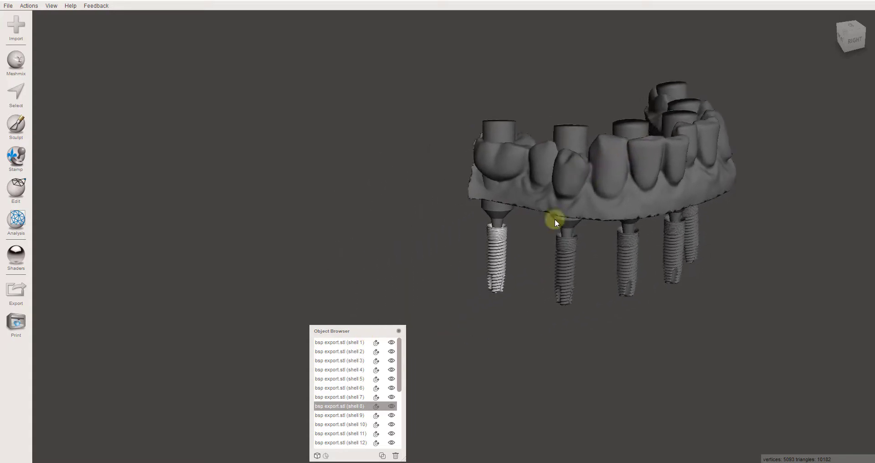
pyautogui.moveTo(338, 336); pyautogui.dragTo(365, 180)
pyautogui.moveTo(403, 326); pyautogui.dragTo(424, 456)
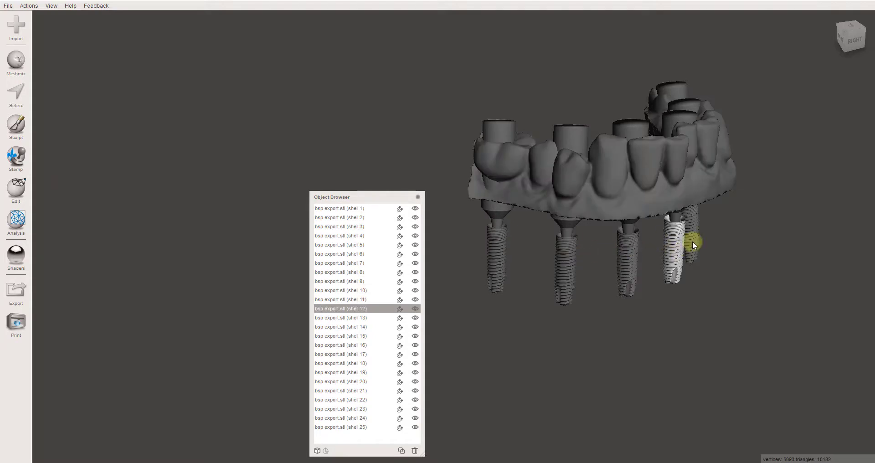
# Delete the threaded body, inner spike and tapered cone of the implant under the rear molar, keeping its cylinder.
pyautogui.moveTo(693, 242); pyautogui.dragTo(580, 267, button='right')
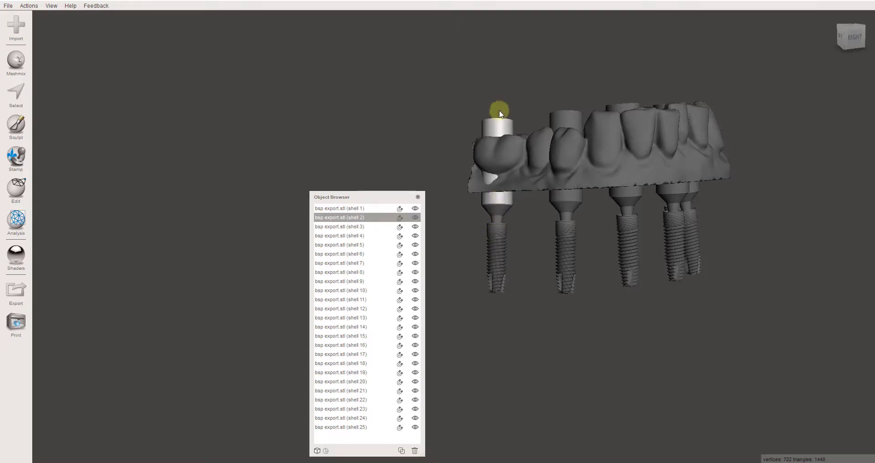
pyautogui.scroll(2, 496, 149)
pyautogui.scroll(3, 517, 110)
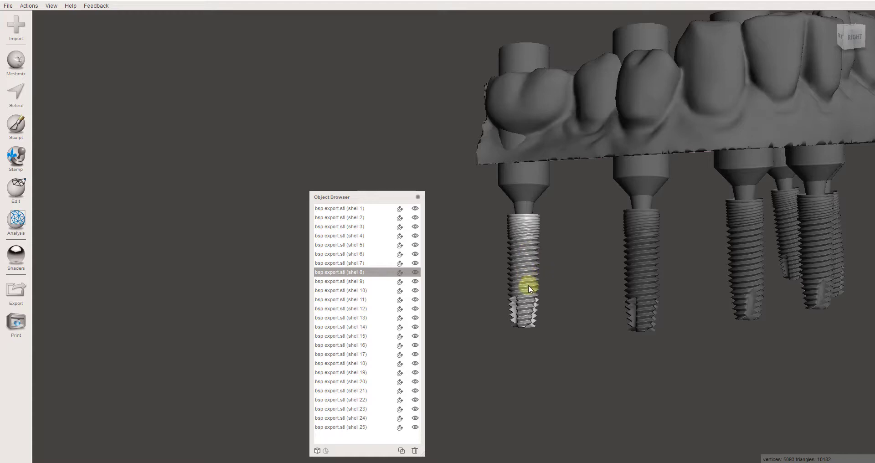
pyautogui.press('Delete')
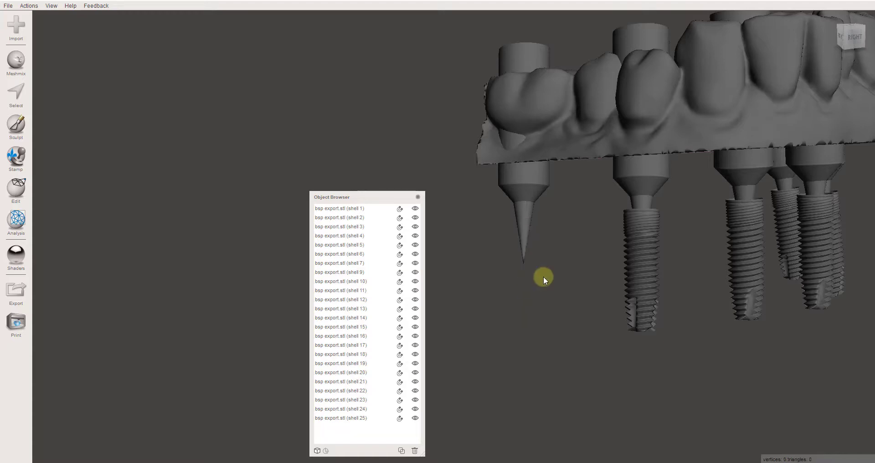
pyautogui.click(523, 223)
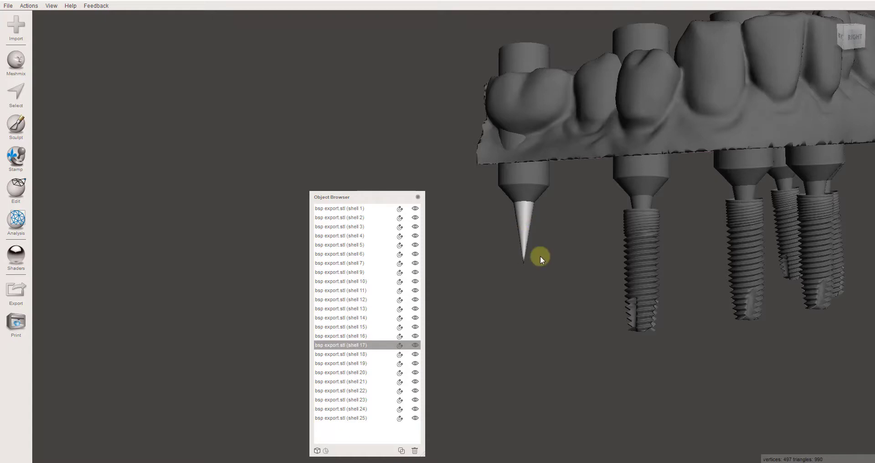
pyautogui.press('Delete')
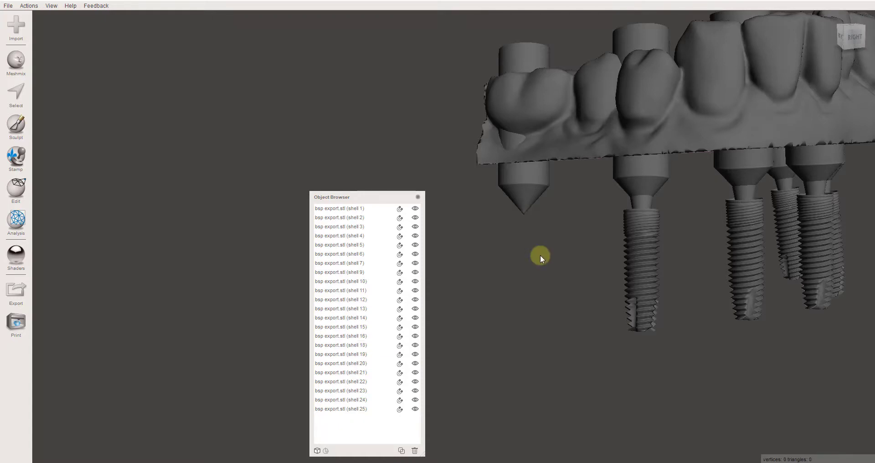
pyautogui.click(529, 192)
pyautogui.press('Delete')
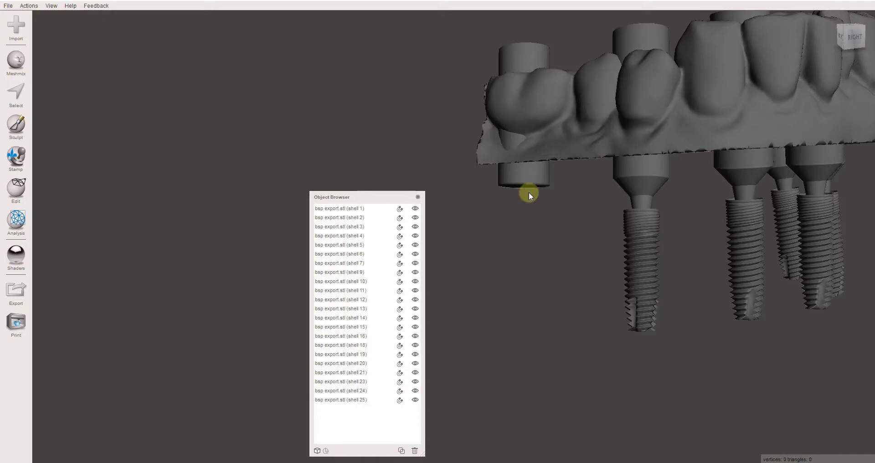
# Delete the threaded body, spike and tapered cone of the second implant from the rear molar, keeping its cylinder.
pyautogui.click(646, 228)
pyautogui.press('Delete')
pyautogui.click(647, 197)
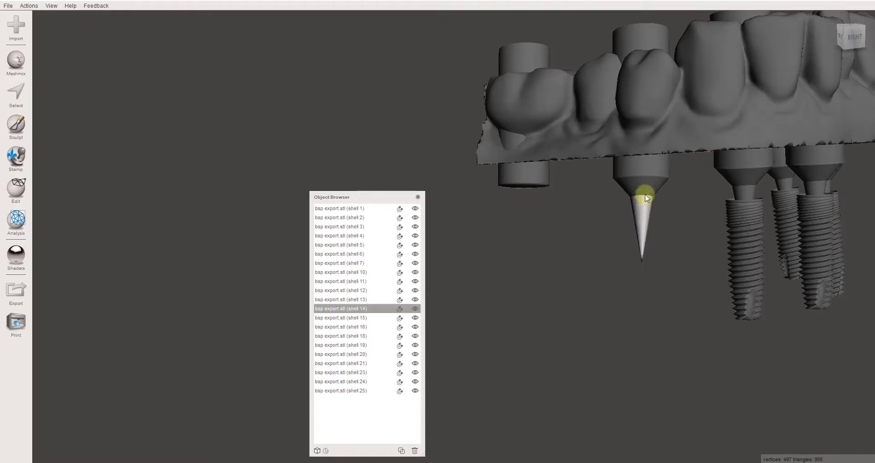
pyautogui.press('Delete')
pyautogui.click(647, 184)
pyautogui.press('Delete')
# Delete the threaded body, spike and tapered cone of the third implant along the arch, keeping its cylinder.
pyautogui.click(759, 233)
pyautogui.press('Delete')
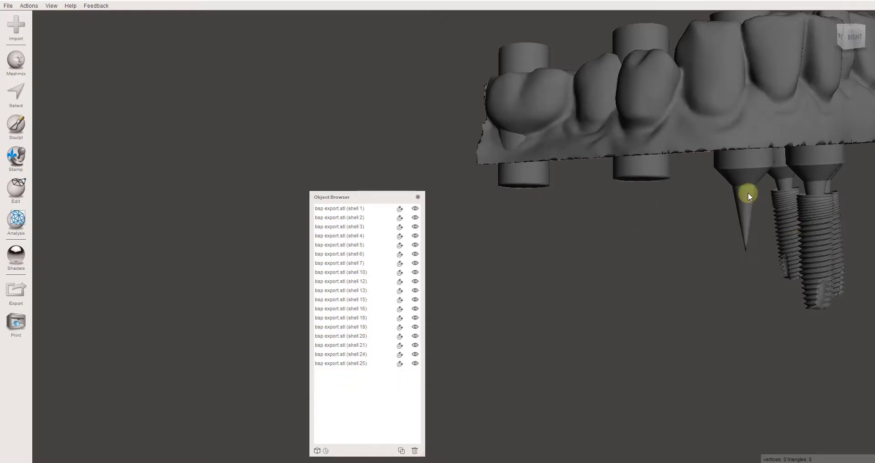
pyautogui.click(748, 193)
pyautogui.press('Delete')
pyautogui.click(751, 176)
pyautogui.press('Delete')
# Delete the threaded body, spike and tapered cone of the fourth implant along the arch, keeping its cylinder.
pyautogui.moveTo(814, 229); pyautogui.dragTo(506, 232, button='right')
pyautogui.click(505, 206)
pyautogui.press('Delete')
pyautogui.click(510, 168)
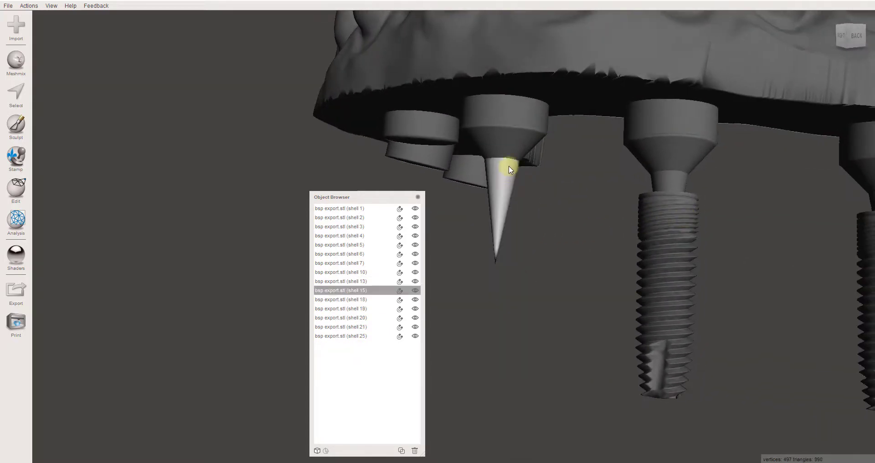
pyautogui.press('Delete')
pyautogui.click(479, 145)
pyautogui.press('Delete')
# Delete the threaded body, spike and tapered cone of the fifth implant along the arch, keeping its cylinder.
pyautogui.click(682, 224)
pyautogui.press('Delete')
pyautogui.click(676, 177)
pyautogui.press('Delete')
pyautogui.click(679, 158)
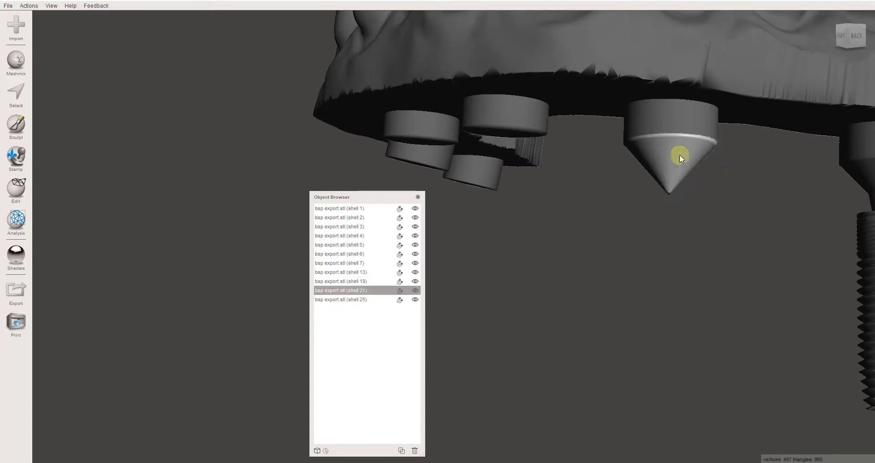
pyautogui.press('Delete')
# Delete the threaded body, spike and tapered cone of the last implant at the arch's other end, keeping its cylinder.
pyautogui.moveTo(727, 189); pyautogui.dragTo(704, 199, button='right')
pyautogui.click(704, 199)
pyautogui.press('Delete')
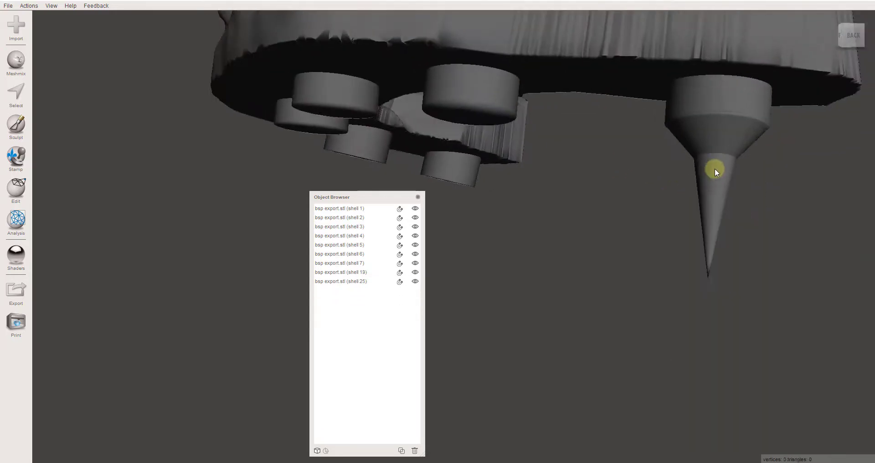
pyautogui.click(715, 171)
pyautogui.press('Delete')
pyautogui.click(729, 140)
pyautogui.press('Delete')
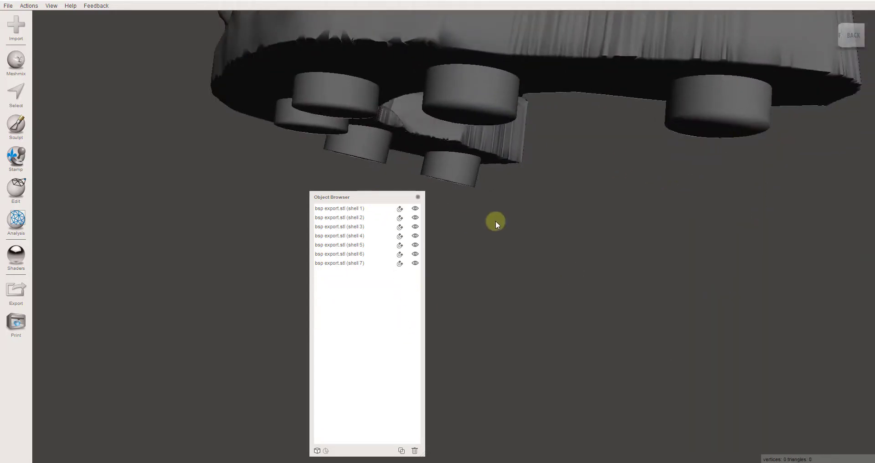
# Examine the model and the cylinder shells one by one, checking which body each entry represents and how they sit in the arch.
pyautogui.scroll(-5, 498, 216)
pyautogui.moveTo(498, 217); pyautogui.dragTo(639, 282, button='right')
pyautogui.click(639, 280)
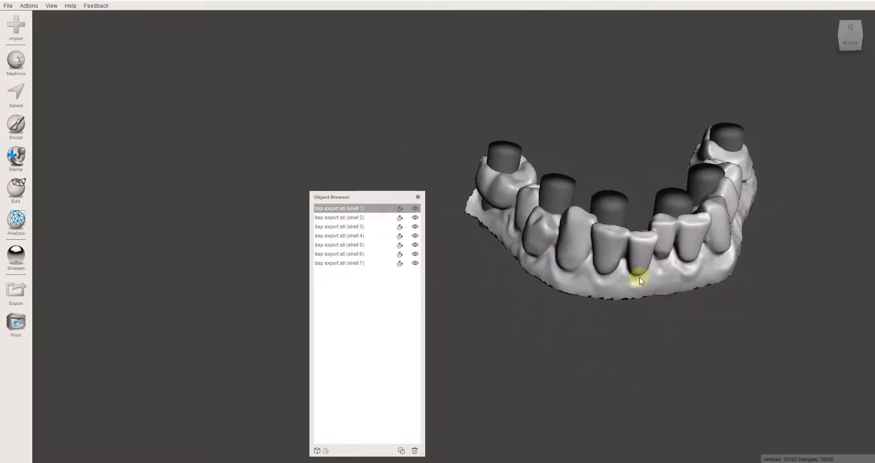
pyautogui.click(336, 220)
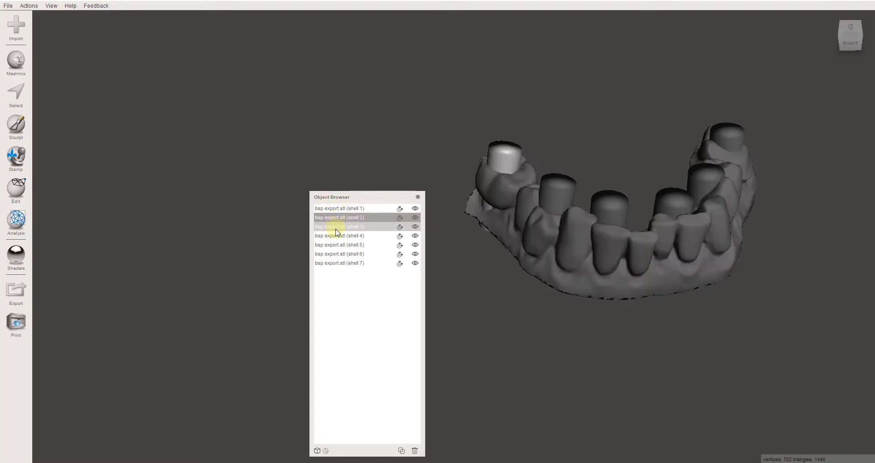
pyautogui.click(336, 227)
pyautogui.click(336, 236)
pyautogui.click(336, 244)
pyautogui.click(335, 254)
pyautogui.click(341, 227)
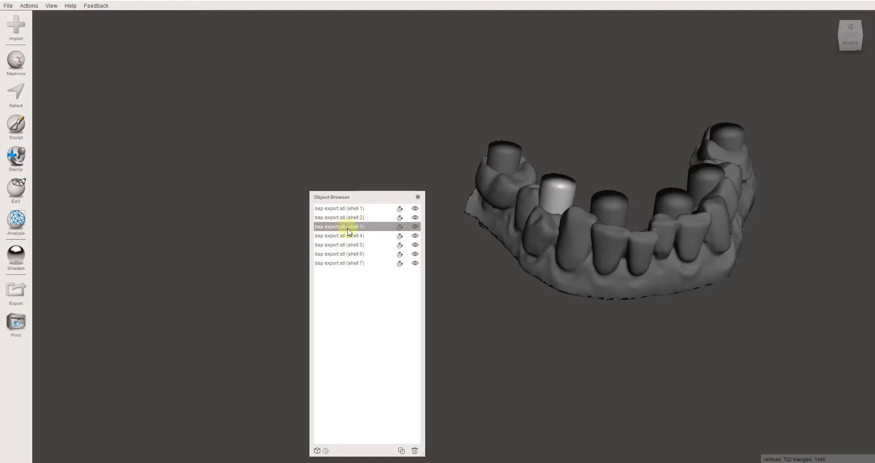
pyautogui.click(351, 219)
pyautogui.click(352, 209)
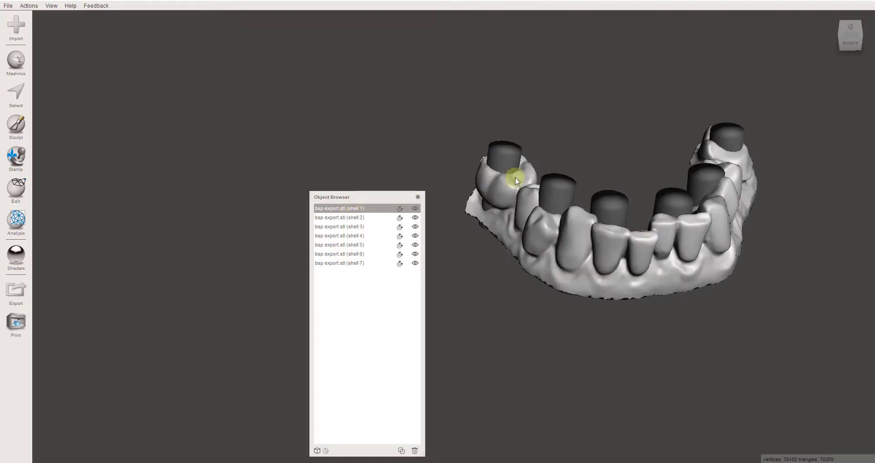
pyautogui.moveTo(616, 96); pyautogui.dragTo(589, 64, button='right')
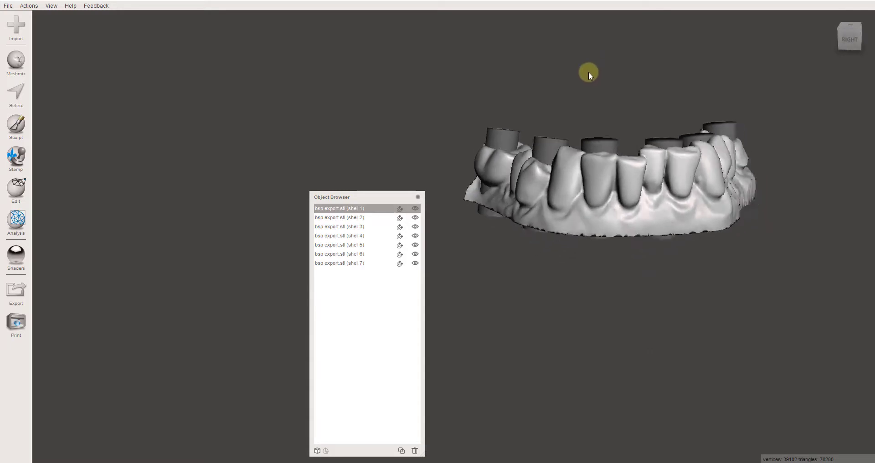
pyautogui.moveTo(515, 177)
pyautogui.mouseDown(button='right')
pyautogui.moveTo(577, 231)
pyautogui.moveTo(502, 220)
pyautogui.mouseUp(button='right')
# Combine the six implant cylinders, shells 2 to 7, into a single object separate from the model.
pyautogui.click(363, 219)
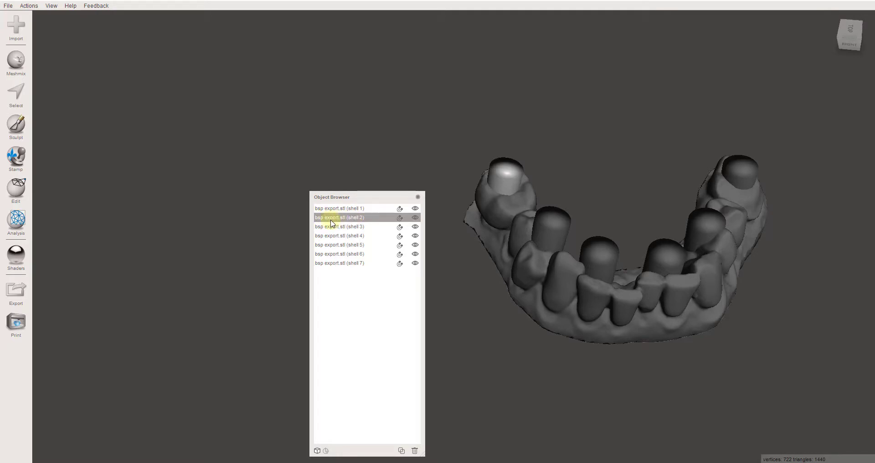
pyautogui.moveTo(331, 223); pyautogui.dragTo(337, 308)
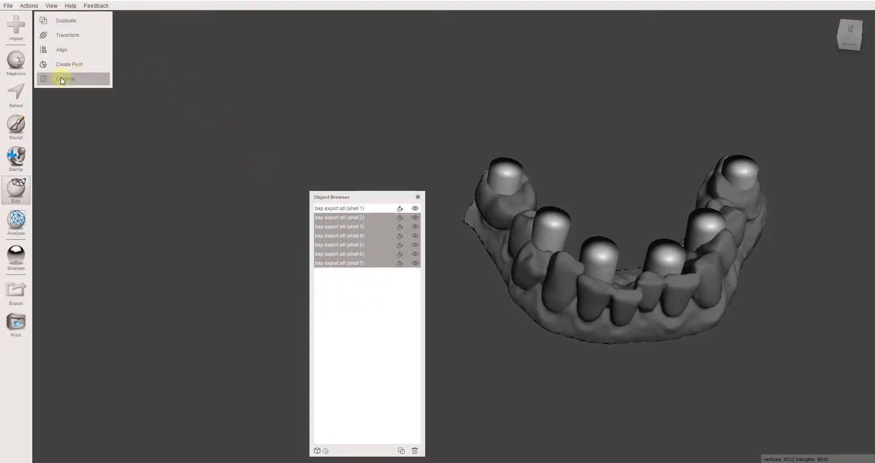
pyautogui.click(94, 81)
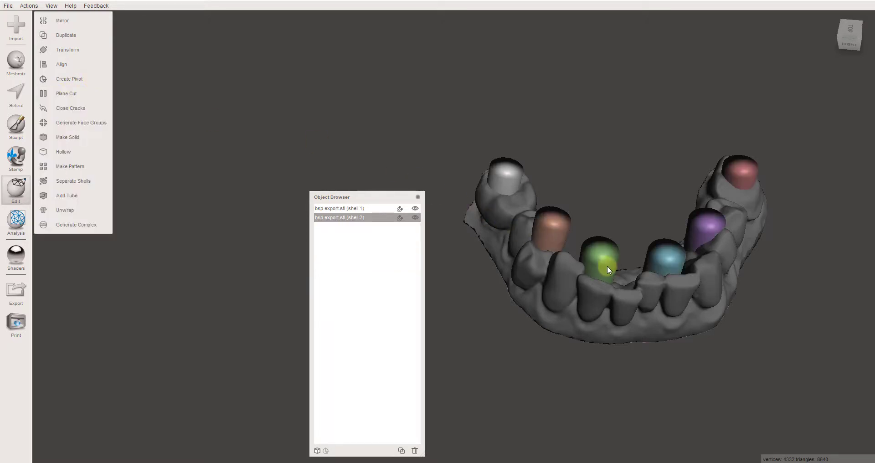
# Check the two objects by switching between the stone model and the combined cylinders, finishing with the model active.
pyautogui.moveTo(608, 268); pyautogui.dragTo(599, 231, button='right')
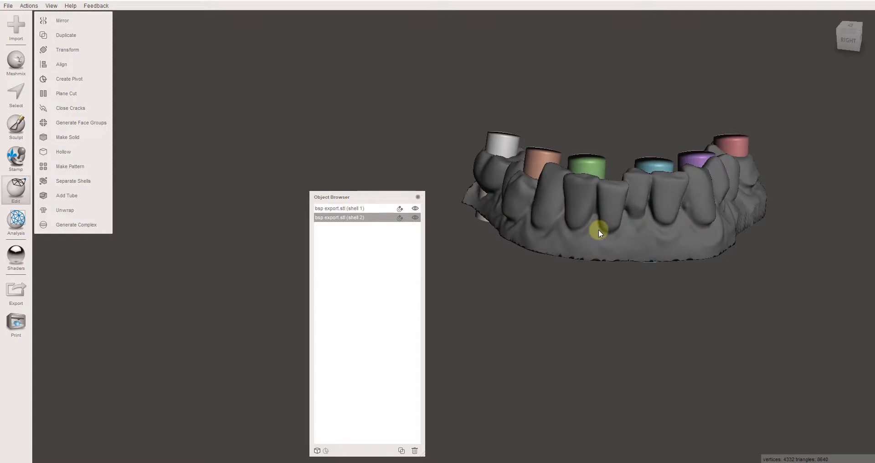
pyautogui.keyDown('shift'); pyautogui.click(347, 211); pyautogui.keyUp('shift')
pyautogui.click(350, 210)
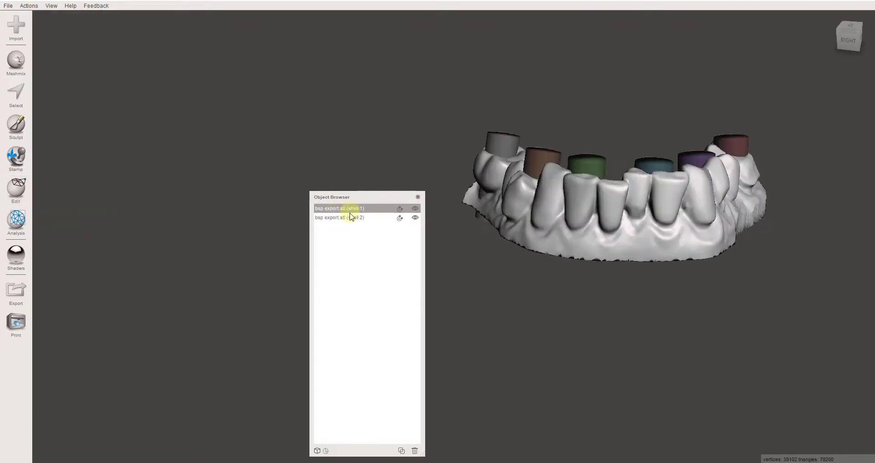
pyautogui.click(349, 218)
pyautogui.click(351, 209)
pyautogui.click(356, 219)
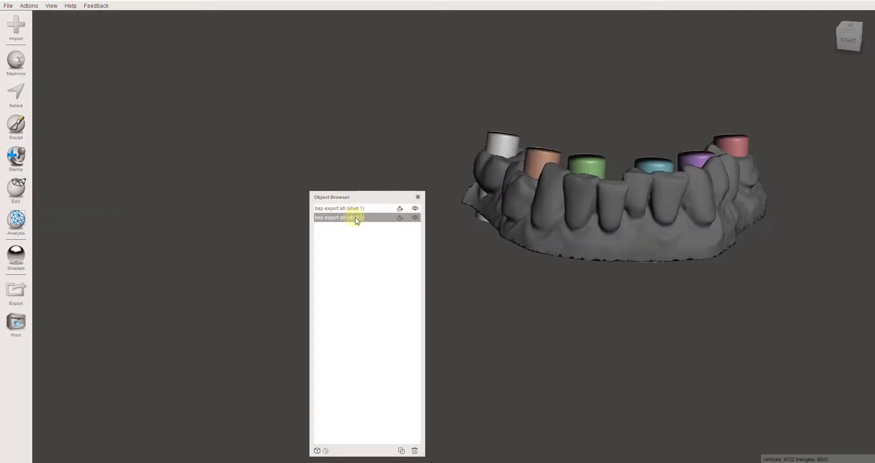
pyautogui.moveTo(552, 214); pyautogui.dragTo(590, 256, button='right')
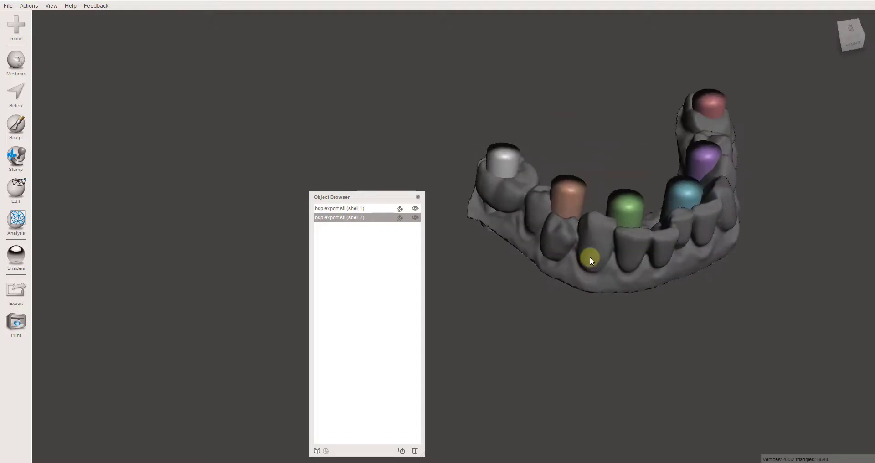
pyautogui.click(590, 256)
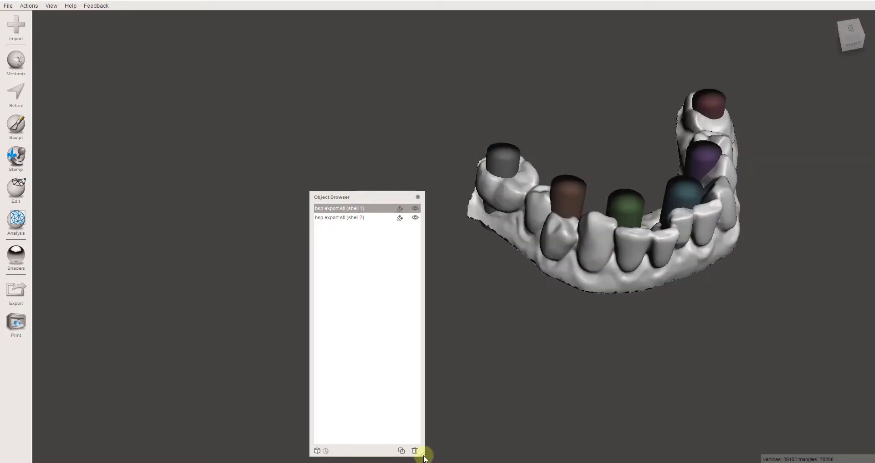
# Shrink the object browser and move it out of the way, and examine where the cylinders break through the model's outer wall.
pyautogui.moveTo(424, 458); pyautogui.dragTo(433, 347)
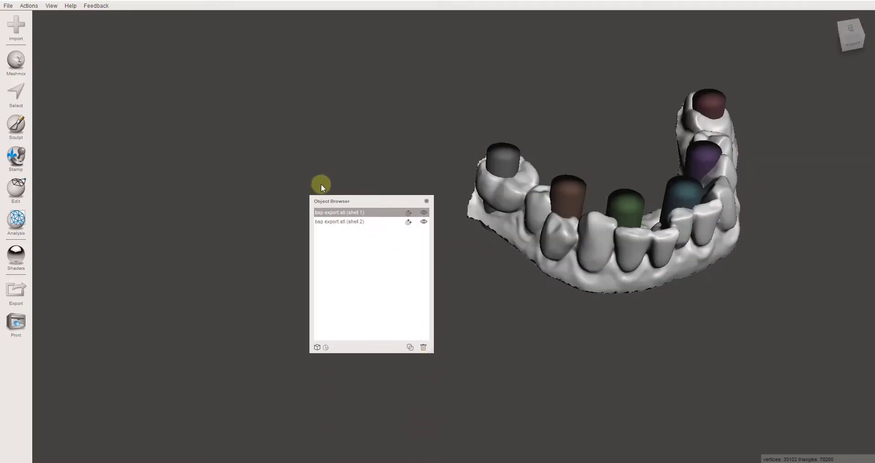
pyautogui.moveTo(628, 283); pyautogui.dragTo(508, 169, button='right')
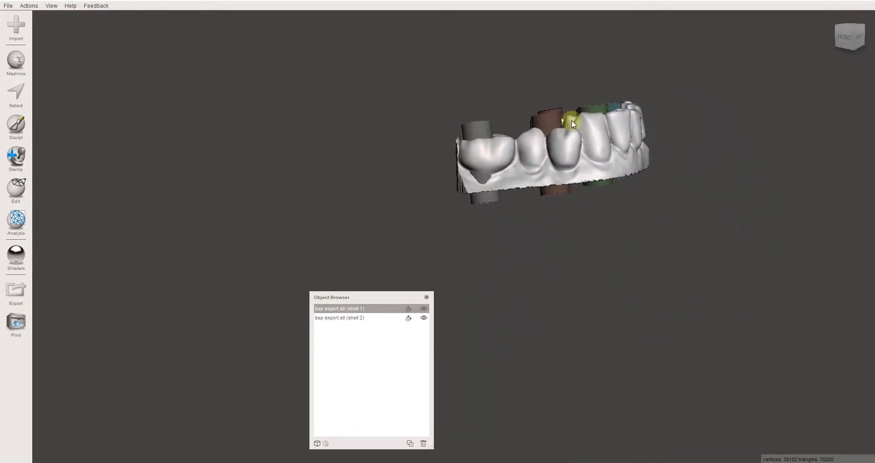
pyautogui.moveTo(568, 147)
pyautogui.mouseDown(button='right')
pyautogui.moveTo(532, 154)
pyautogui.moveTo(560, 137)
pyautogui.mouseUp(button='right')
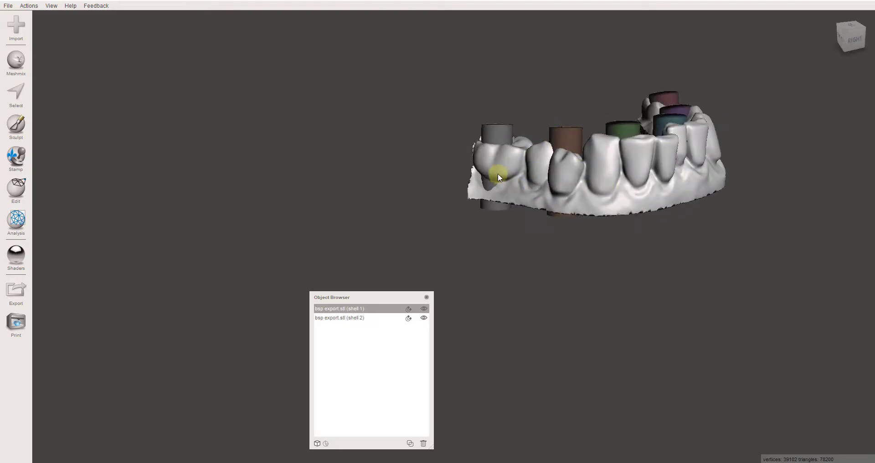
pyautogui.moveTo(617, 179); pyautogui.dragTo(573, 282, button='right')
pyautogui.moveTo(568, 340); pyautogui.dragTo(585, 240, button='right')
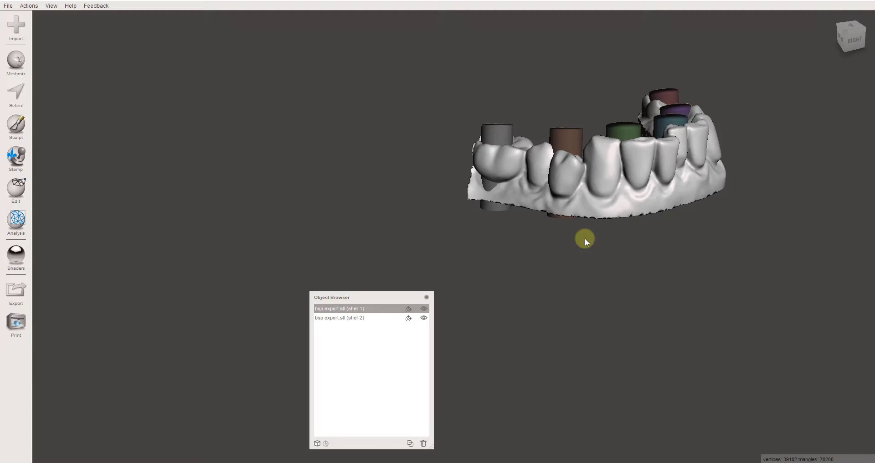
pyautogui.moveTo(593, 230); pyautogui.dragTo(483, 158, button='right')
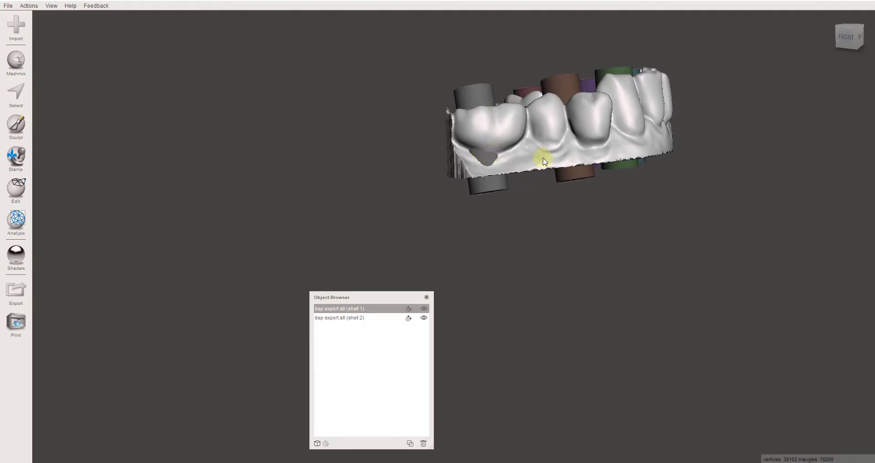
pyautogui.moveTo(544, 160); pyautogui.dragTo(606, 188, button='right')
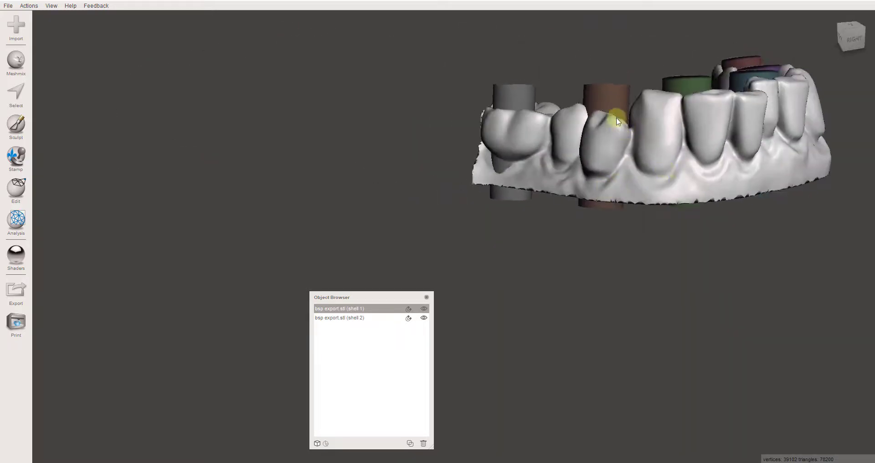
# Make the stone model active and start sculpting it with the Inflate brush at strength 61 and size 46.
pyautogui.click(603, 89)
pyautogui.click(597, 136)
pyautogui.click(18, 124)
pyautogui.moveTo(62, 45)
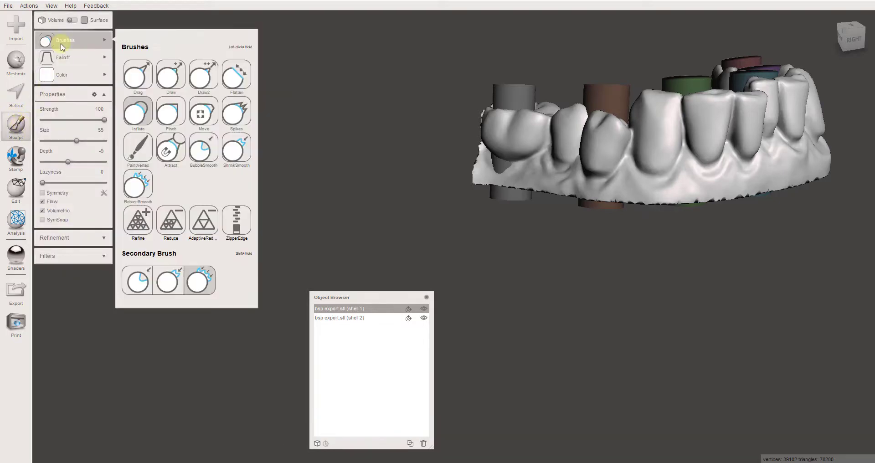
pyautogui.click(135, 116)
# Inflate the outer gum surface below the end molar to cover the exposed part of the grey cylinder.
pyautogui.moveTo(509, 158)
pyautogui.mouseDown(button='right')
pyautogui.moveTo(598, 166)
pyautogui.moveTo(532, 160)
pyautogui.mouseUp(button='right')
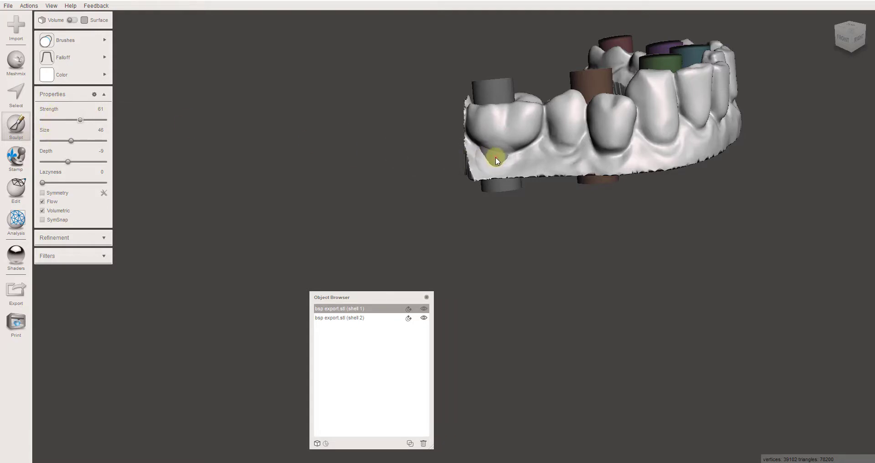
pyautogui.scroll(3, 520, 130)
pyautogui.scroll(-2, 553, 122)
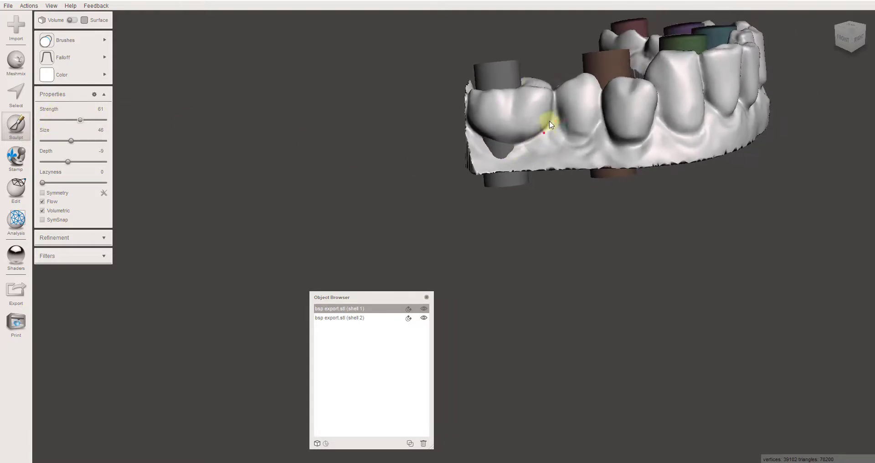
pyautogui.moveTo(507, 85); pyautogui.dragTo(514, 144)
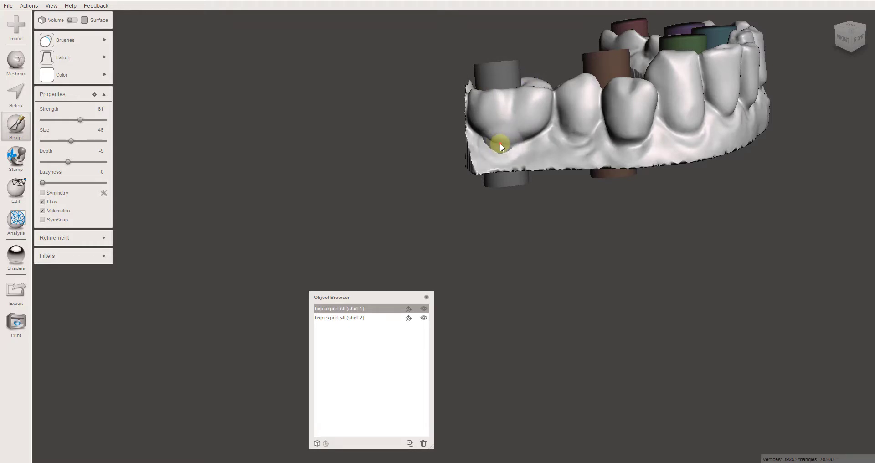
pyautogui.moveTo(500, 143)
pyautogui.mouseDown()
pyautogui.moveTo(485, 136)
pyautogui.moveTo(596, 160)
pyautogui.mouseUp()
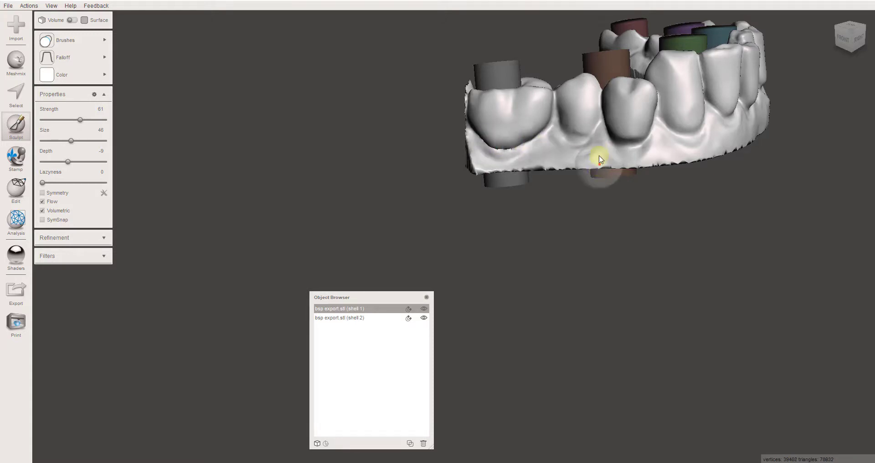
# Set the brush to strength 68 and size 57 and thicken the inner gum wall below the brown cylinder.
pyautogui.moveTo(595, 160)
pyautogui.mouseDown(button='right')
pyautogui.moveTo(504, 201)
pyautogui.moveTo(497, 267)
pyautogui.moveTo(606, 151)
pyautogui.moveTo(617, 53)
pyautogui.moveTo(586, 326)
pyautogui.moveTo(584, 223)
pyautogui.moveTo(663, 221)
pyautogui.moveTo(754, 195)
pyautogui.moveTo(358, 171)
pyautogui.moveTo(351, 250)
pyautogui.moveTo(270, 130)
pyautogui.mouseUp(button='right')
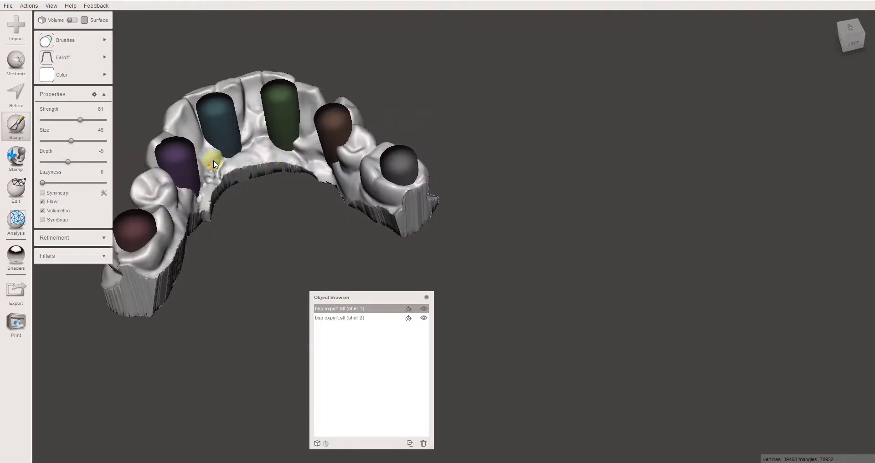
pyautogui.moveTo(331, 174)
pyautogui.mouseDown(button='right')
pyautogui.moveTo(396, 151)
pyautogui.moveTo(403, 135)
pyautogui.moveTo(380, 177)
pyautogui.moveTo(383, 163)
pyautogui.moveTo(364, 165)
pyautogui.mouseUp(button='right')
pyautogui.scroll(4, 377, 173)
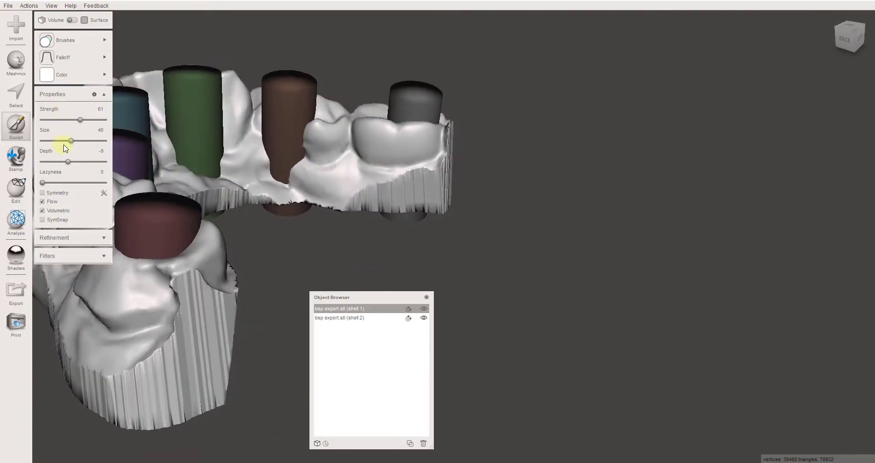
pyautogui.moveTo(71, 141); pyautogui.dragTo(78, 141)
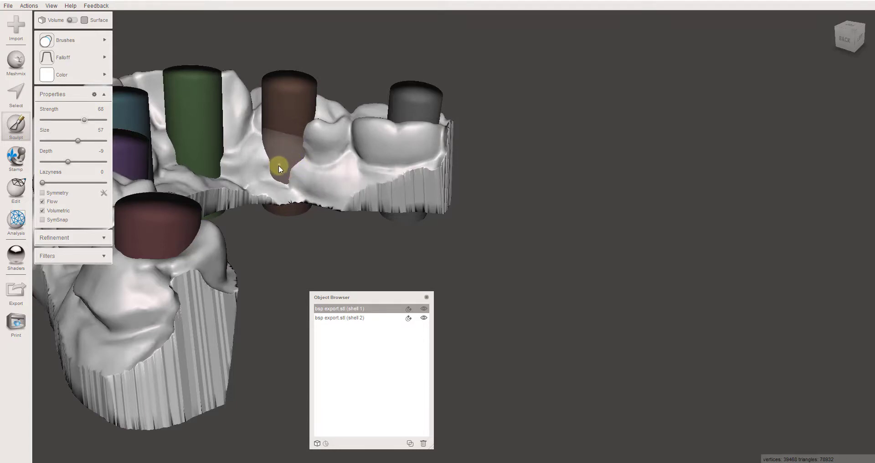
pyautogui.moveTo(285, 162)
pyautogui.mouseDown()
pyautogui.moveTo(282, 151)
pyautogui.moveTo(274, 184)
pyautogui.mouseUp()
pyautogui.moveTo(336, 180); pyautogui.dragTo(309, 175, button='right')
pyautogui.moveTo(309, 175)
pyautogui.mouseDown()
pyautogui.moveTo(264, 176)
pyautogui.moveTo(371, 214)
pyautogui.moveTo(457, 203)
pyautogui.mouseUp()
pyautogui.moveTo(456, 200); pyautogui.dragTo(398, 214, button='right')
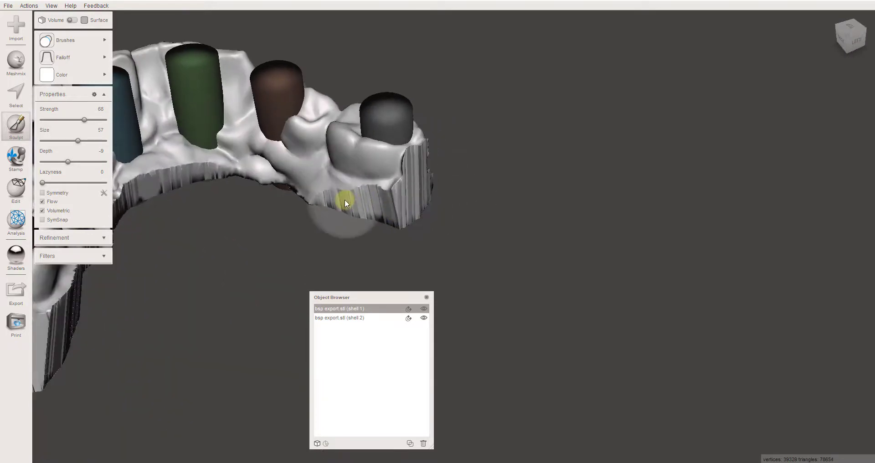
# Build up the inner gum wall below the green cylinder and on around the arch to the purple cylinder.
pyautogui.moveTo(335, 200); pyautogui.dragTo(576, 230, button='middle')
pyautogui.moveTo(489, 228)
pyautogui.mouseDown(button='right')
pyautogui.moveTo(472, 220)
pyautogui.moveTo(484, 220)
pyautogui.mouseUp(button='right')
pyautogui.moveTo(431, 168)
pyautogui.mouseDown()
pyautogui.moveTo(424, 141)
pyautogui.moveTo(448, 145)
pyautogui.moveTo(440, 162)
pyautogui.moveTo(449, 169)
pyautogui.moveTo(435, 150)
pyautogui.moveTo(475, 186)
pyautogui.mouseUp()
pyautogui.moveTo(475, 186); pyautogui.dragTo(383, 188, button='right')
pyautogui.moveTo(355, 145)
pyautogui.mouseDown()
pyautogui.moveTo(363, 146)
pyautogui.moveTo(369, 177)
pyautogui.mouseUp()
pyautogui.moveTo(368, 178); pyautogui.dragTo(328, 133, button='right')
pyautogui.moveTo(328, 133)
pyautogui.mouseDown()
pyautogui.moveTo(319, 143)
pyautogui.moveTo(319, 122)
pyautogui.moveTo(307, 146)
pyautogui.moveTo(316, 157)
pyautogui.mouseUp()
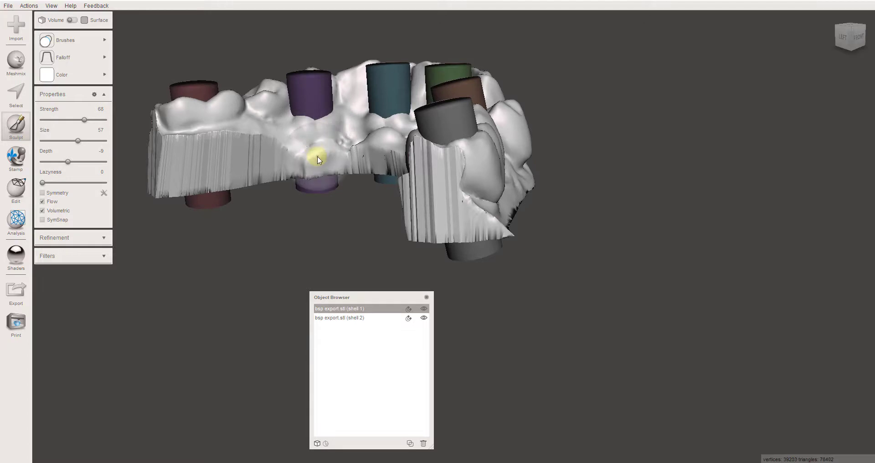
# Thicken the inner gum wall at the front of the arch and around the green and brown cylinders.
pyautogui.moveTo(317, 157)
pyautogui.mouseDown(button='right')
pyautogui.moveTo(426, 176)
pyautogui.moveTo(401, 196)
pyautogui.mouseUp(button='right')
pyautogui.moveTo(401, 196)
pyautogui.mouseDown()
pyautogui.moveTo(359, 170)
pyautogui.moveTo(385, 201)
pyautogui.mouseUp()
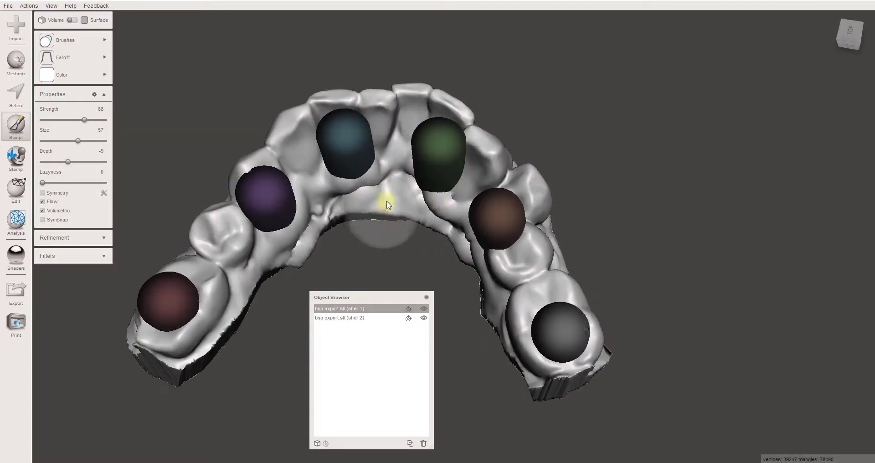
pyautogui.moveTo(385, 201); pyautogui.dragTo(414, 141, button='right')
pyautogui.moveTo(413, 141)
pyautogui.mouseDown()
pyautogui.moveTo(391, 140)
pyautogui.moveTo(446, 176)
pyautogui.mouseUp()
pyautogui.moveTo(445, 176)
pyautogui.mouseDown(button='right')
pyautogui.moveTo(447, 262)
pyautogui.moveTo(469, 220)
pyautogui.moveTo(513, 177)
pyautogui.mouseUp(button='right')
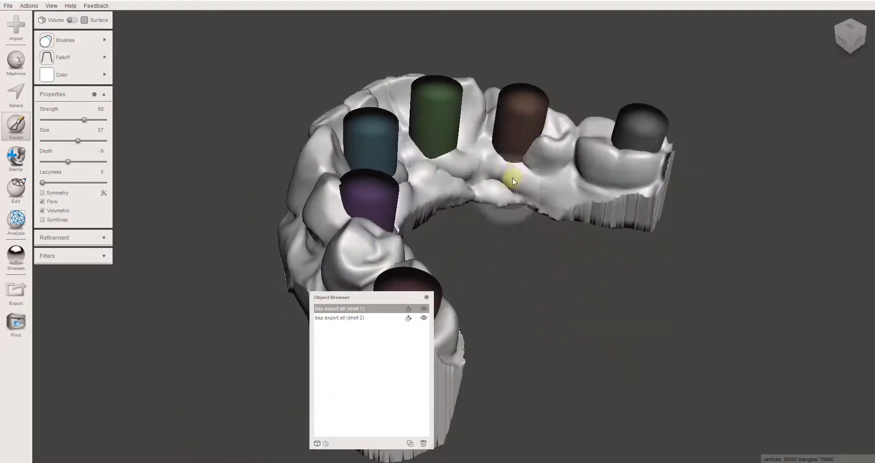
pyautogui.moveTo(507, 149)
pyautogui.mouseDown()
pyautogui.moveTo(515, 196)
pyautogui.moveTo(499, 198)
pyautogui.mouseUp()
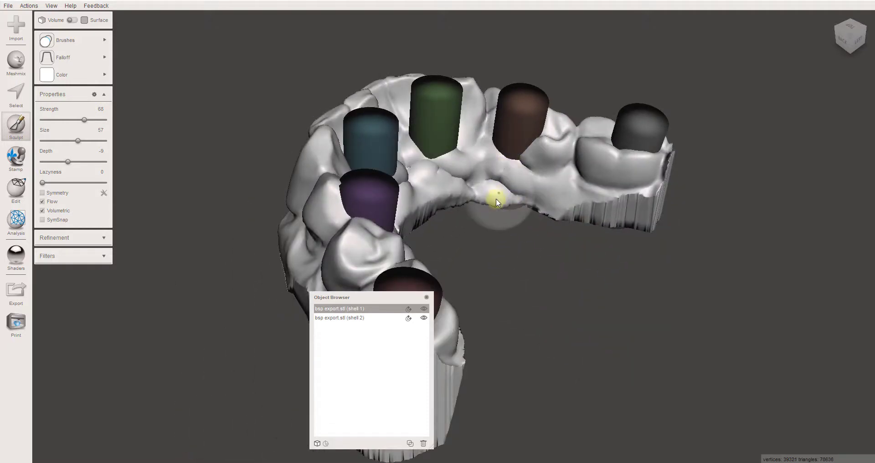
pyautogui.moveTo(498, 198); pyautogui.dragTo(463, 196, button='right')
# Switch the sculpting brush to ShrinkSmooth with strength 100 and size 51.
pyautogui.moveTo(258, 116)
pyautogui.mouseDown(button='right')
pyautogui.moveTo(217, 120)
pyautogui.moveTo(291, 102)
pyautogui.moveTo(461, 109)
pyautogui.moveTo(606, 138)
pyautogui.moveTo(573, 259)
pyautogui.moveTo(547, 192)
pyautogui.mouseUp(button='right')
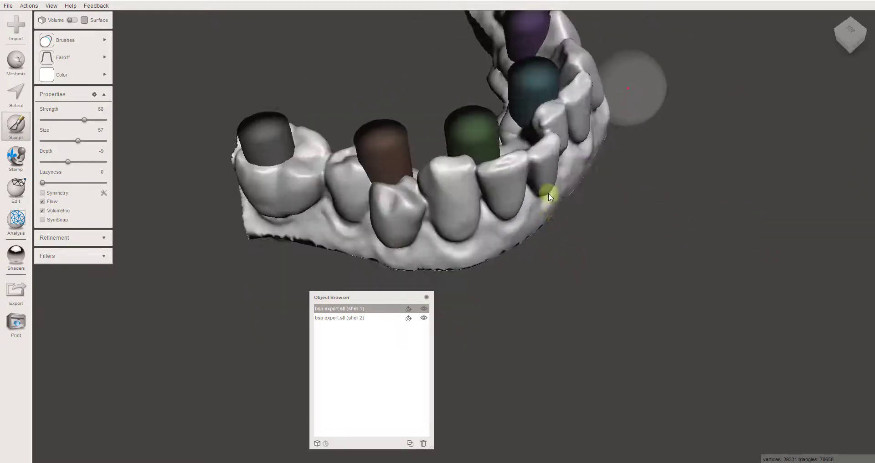
pyautogui.click(62, 42)
pyautogui.click(44, 57)
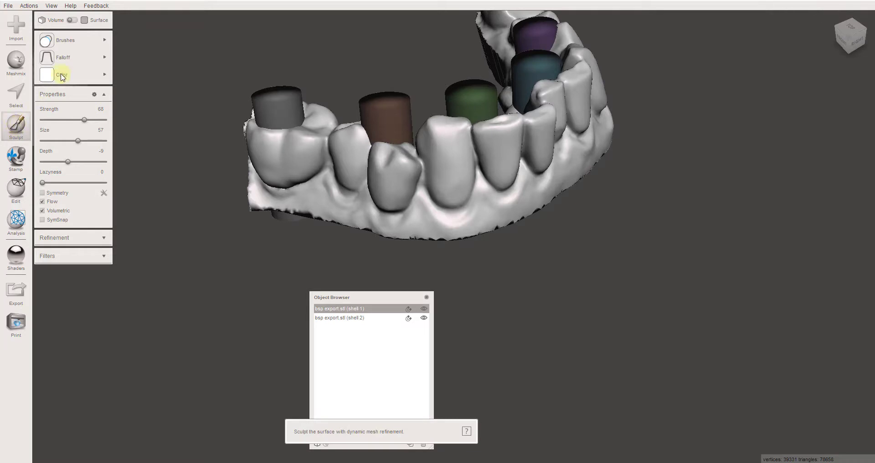
pyautogui.click(61, 40)
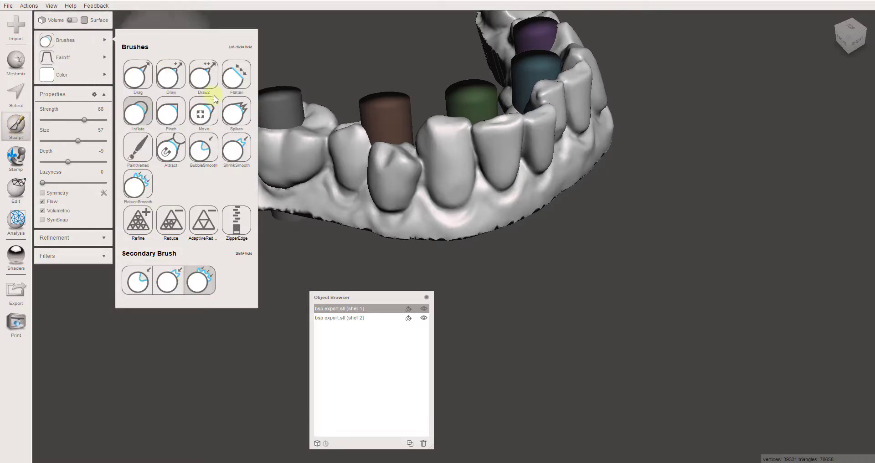
pyautogui.click(235, 152)
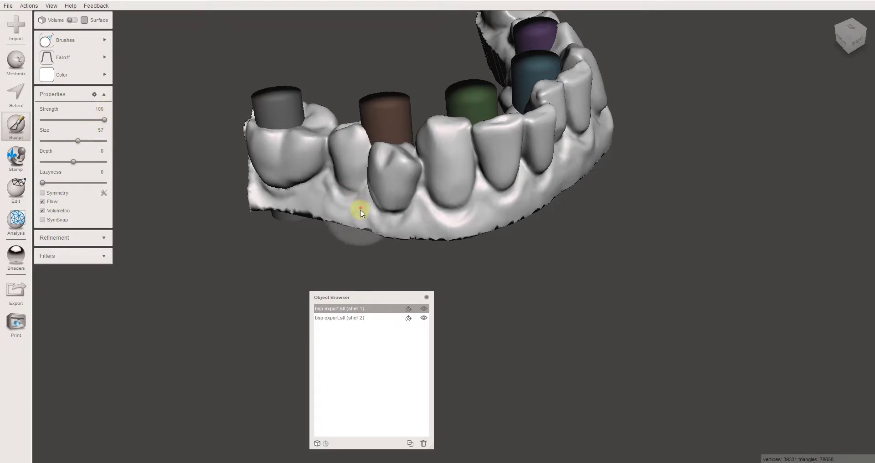
pyautogui.moveTo(361, 210); pyautogui.dragTo(424, 172, button='right')
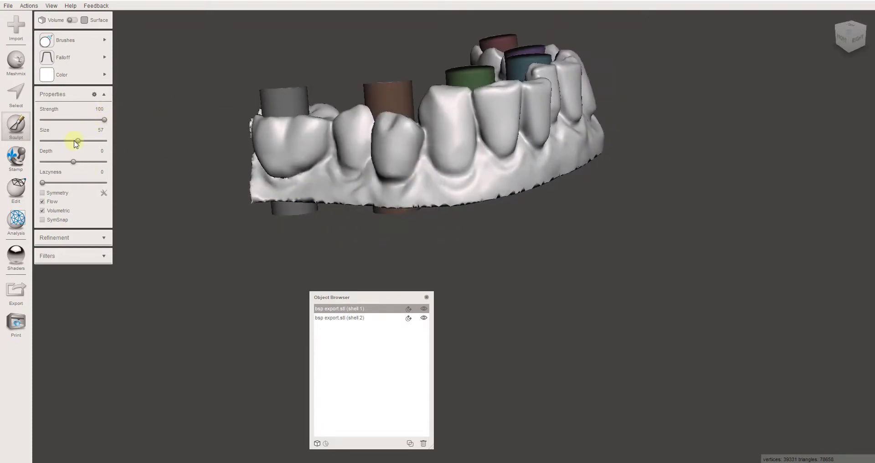
pyautogui.moveTo(76, 145); pyautogui.dragTo(73, 144)
# Smooth the jagged lower edge of the outer gum wall along the front of the arch and below the grey and brown cylinders.
pyautogui.moveTo(460, 202)
pyautogui.mouseDown(button='right')
pyautogui.moveTo(439, 146)
pyautogui.moveTo(327, 149)
pyautogui.moveTo(332, 158)
pyautogui.mouseUp(button='right')
pyautogui.moveTo(674, 145)
pyautogui.mouseDown()
pyautogui.moveTo(515, 133)
pyautogui.moveTo(432, 155)
pyautogui.mouseUp()
pyautogui.moveTo(438, 156)
pyautogui.mouseDown(button='right')
pyautogui.moveTo(595, 157)
pyautogui.moveTo(578, 149)
pyautogui.mouseUp(button='right')
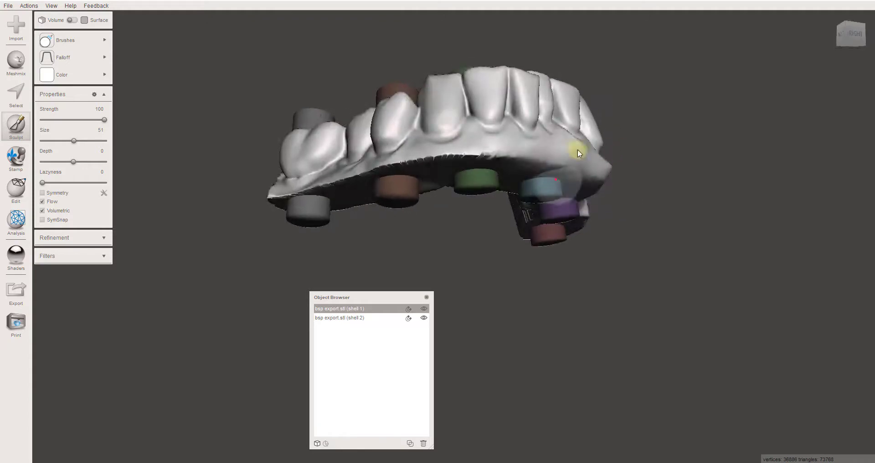
pyautogui.moveTo(578, 149)
pyautogui.mouseDown()
pyautogui.moveTo(426, 163)
pyautogui.moveTo(575, 165)
pyautogui.mouseUp()
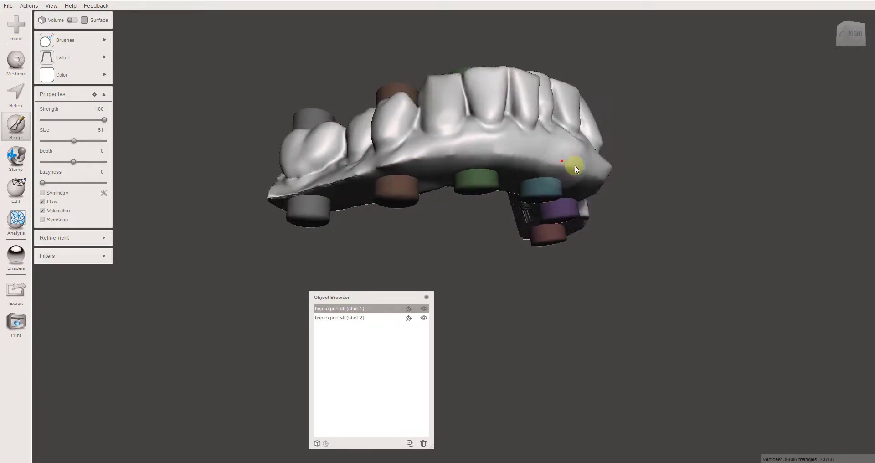
pyautogui.moveTo(501, 165); pyautogui.dragTo(564, 171, button='right')
pyautogui.moveTo(554, 169)
pyautogui.mouseDown()
pyautogui.moveTo(403, 155)
pyautogui.moveTo(313, 166)
pyautogui.moveTo(334, 179)
pyautogui.mouseUp()
pyautogui.moveTo(334, 179)
pyautogui.mouseDown(button='right')
pyautogui.moveTo(390, 174)
pyautogui.moveTo(323, 146)
pyautogui.mouseUp(button='right')
pyautogui.moveTo(323, 146)
pyautogui.mouseDown()
pyautogui.moveTo(299, 140)
pyautogui.moveTo(295, 121)
pyautogui.mouseUp()
# Smooth the ridged rear end of the model behind the grey cylinder down to its lower edge.
pyautogui.moveTo(295, 121)
pyautogui.mouseDown(button='right')
pyautogui.moveTo(430, 168)
pyautogui.moveTo(512, 168)
pyautogui.mouseUp(button='right')
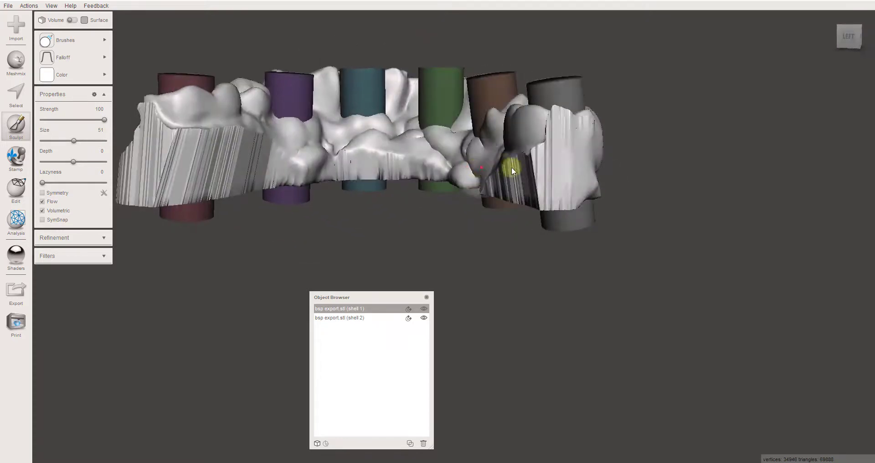
pyautogui.moveTo(512, 168)
pyautogui.mouseDown()
pyautogui.moveTo(571, 163)
pyautogui.moveTo(569, 144)
pyautogui.mouseUp()
pyautogui.moveTo(569, 144); pyautogui.dragTo(562, 196, button='right')
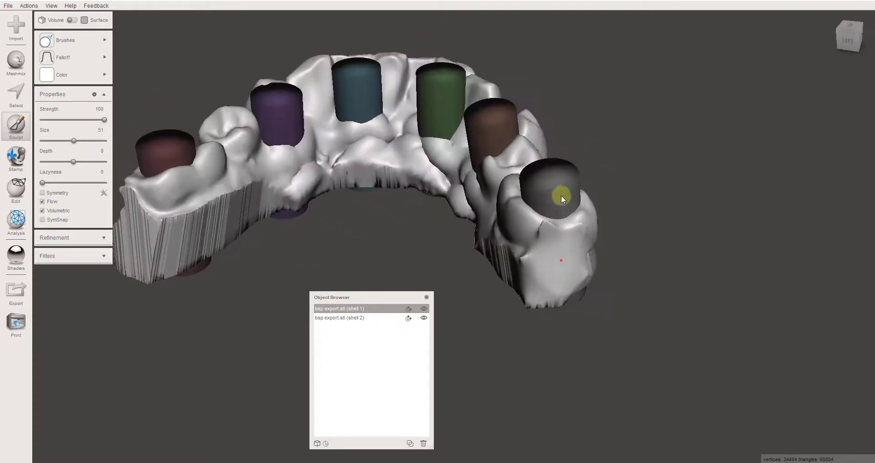
pyautogui.moveTo(562, 195)
pyautogui.mouseDown()
pyautogui.moveTo(544, 228)
pyautogui.moveTo(570, 234)
pyautogui.moveTo(547, 242)
pyautogui.moveTo(553, 295)
pyautogui.mouseUp()
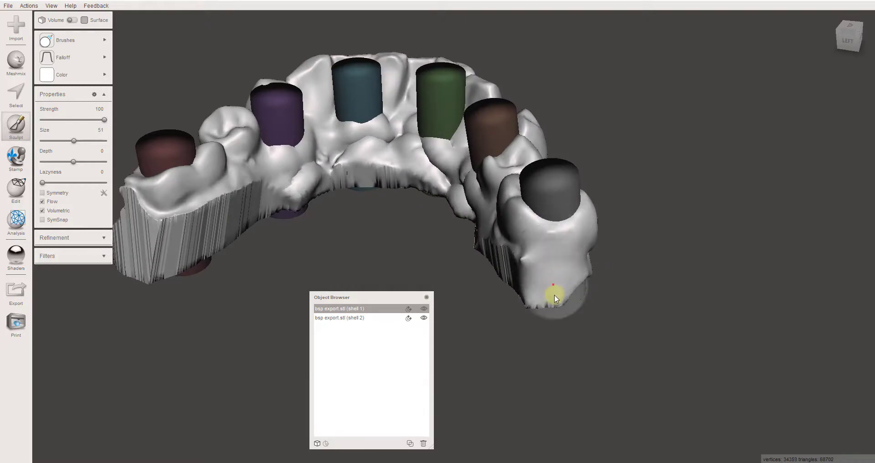
pyautogui.moveTo(553, 295); pyautogui.dragTo(555, 239, button='right')
pyautogui.moveTo(555, 239); pyautogui.dragTo(557, 206)
# Smooth the ridged inner gum wall from the grey cylinder past the brown and green cylinders.
pyautogui.moveTo(556, 205); pyautogui.dragTo(547, 194, button='right')
pyautogui.moveTo(547, 194)
pyautogui.mouseDown()
pyautogui.moveTo(438, 201)
pyautogui.moveTo(445, 218)
pyautogui.moveTo(389, 202)
pyautogui.mouseUp()
pyautogui.moveTo(516, 161); pyautogui.dragTo(551, 174, button='right')
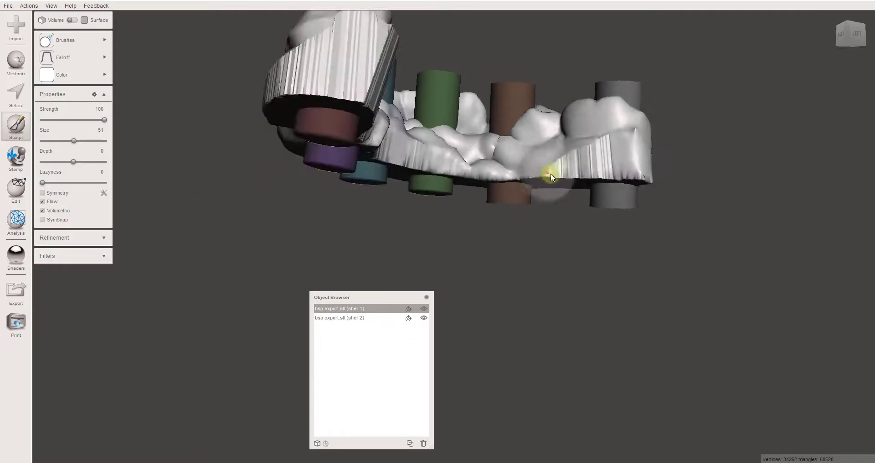
pyautogui.moveTo(612, 165)
pyautogui.mouseDown()
pyautogui.moveTo(655, 179)
pyautogui.moveTo(639, 172)
pyautogui.moveTo(636, 149)
pyautogui.moveTo(568, 147)
pyautogui.mouseUp()
pyautogui.moveTo(569, 146)
pyautogui.mouseDown(button='right')
pyautogui.moveTo(571, 122)
pyautogui.moveTo(553, 189)
pyautogui.moveTo(518, 209)
pyautogui.mouseUp(button='right')
pyautogui.moveTo(518, 208)
pyautogui.mouseDown()
pyautogui.moveTo(470, 179)
pyautogui.moveTo(371, 190)
pyautogui.mouseUp()
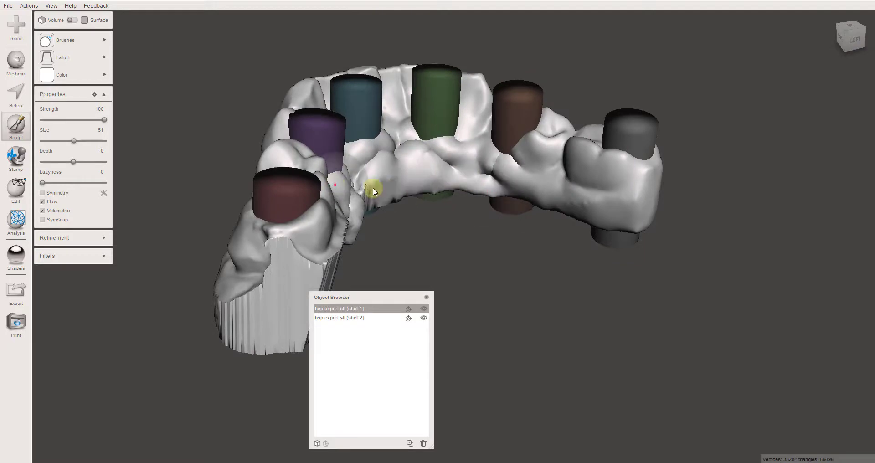
# Smooth the inner gum wall and its lower edge from the teal cylinder past the purple to the red cylinder.
pyautogui.moveTo(371, 190)
pyautogui.mouseDown(button='right')
pyautogui.moveTo(387, 153)
pyautogui.moveTo(373, 170)
pyautogui.mouseUp(button='right')
pyautogui.moveTo(373, 170)
pyautogui.mouseDown()
pyautogui.moveTo(178, 155)
pyautogui.moveTo(191, 139)
pyautogui.moveTo(230, 141)
pyautogui.moveTo(250, 156)
pyautogui.mouseUp()
pyautogui.moveTo(250, 156); pyautogui.dragTo(275, 137, button='right')
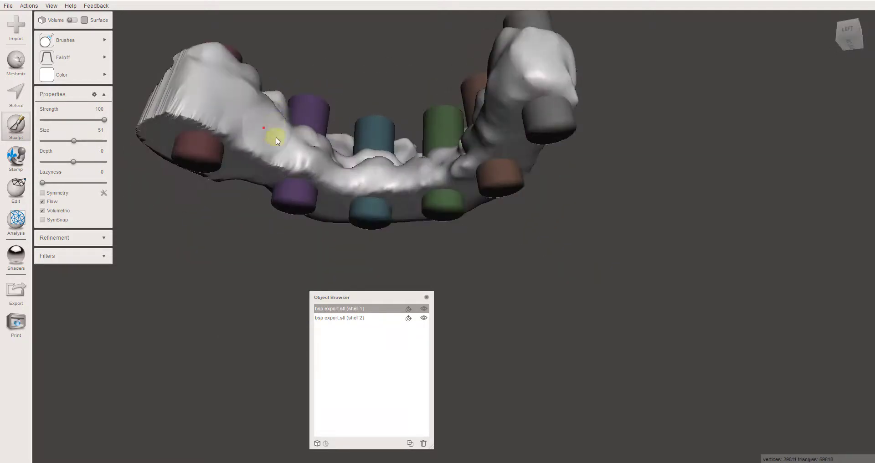
pyautogui.moveTo(294, 165)
pyautogui.mouseDown()
pyautogui.moveTo(153, 105)
pyautogui.moveTo(218, 113)
pyautogui.moveTo(176, 98)
pyautogui.moveTo(230, 124)
pyautogui.mouseUp()
# Smooth the rear end of the model behind the red cylinder, including its lower edge.
pyautogui.moveTo(230, 124); pyautogui.dragTo(398, 176, button='right')
pyautogui.moveTo(549, 156)
pyautogui.mouseDown()
pyautogui.moveTo(507, 146)
pyautogui.moveTo(524, 142)
pyautogui.mouseUp()
pyautogui.moveTo(524, 143); pyautogui.dragTo(417, 114, button='right')
pyautogui.moveTo(417, 114)
pyautogui.mouseDown()
pyautogui.moveTo(373, 90)
pyautogui.moveTo(370, 110)
pyautogui.moveTo(327, 142)
pyautogui.moveTo(374, 149)
pyautogui.moveTo(305, 156)
pyautogui.mouseUp()
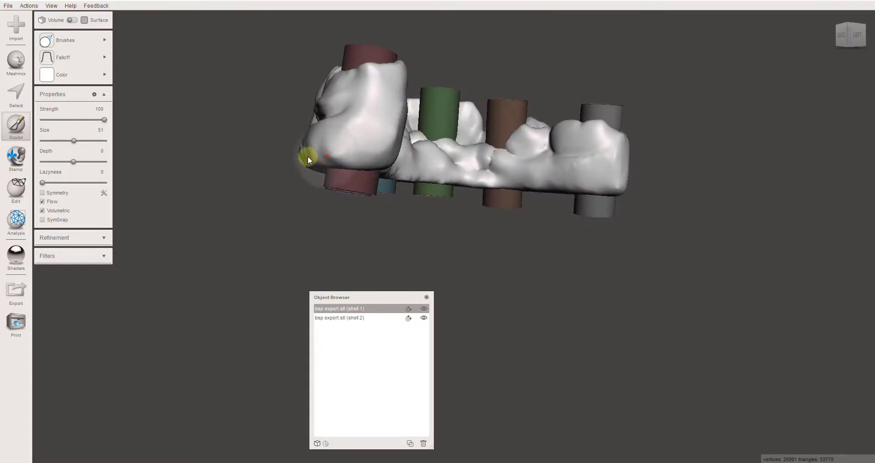
pyautogui.moveTo(305, 156)
pyautogui.mouseDown(button='right')
pyautogui.moveTo(398, 134)
pyautogui.moveTo(471, 129)
pyautogui.moveTo(616, 147)
pyautogui.moveTo(594, 226)
pyautogui.mouseUp(button='right')
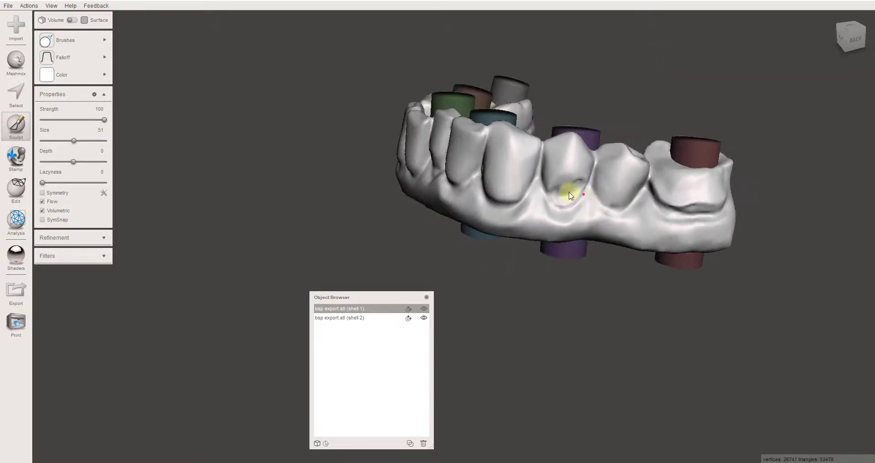
# Set the brush to strength 60 and size 39 and smooth the outer surfaces of the purple-cylinder tooth and the red-cylinder molar.
pyautogui.moveTo(571, 193)
pyautogui.mouseDown()
pyautogui.moveTo(554, 202)
pyautogui.moveTo(558, 217)
pyautogui.mouseUp()
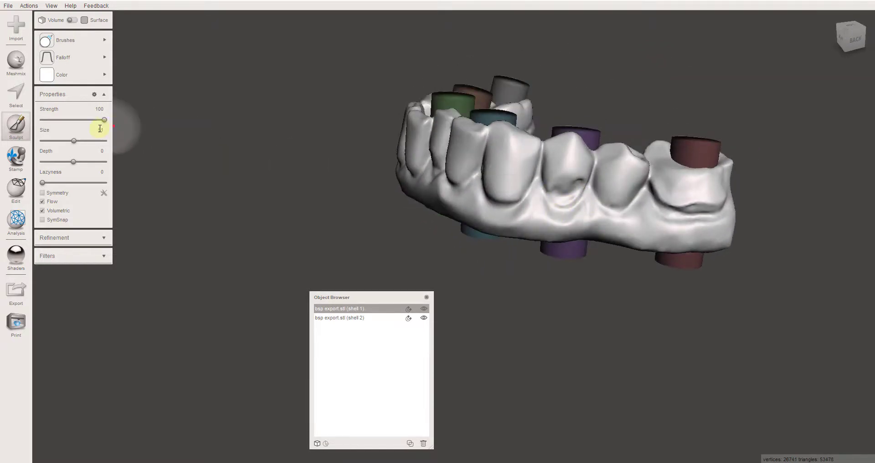
pyautogui.moveTo(629, 211); pyautogui.dragTo(586, 189, button='right')
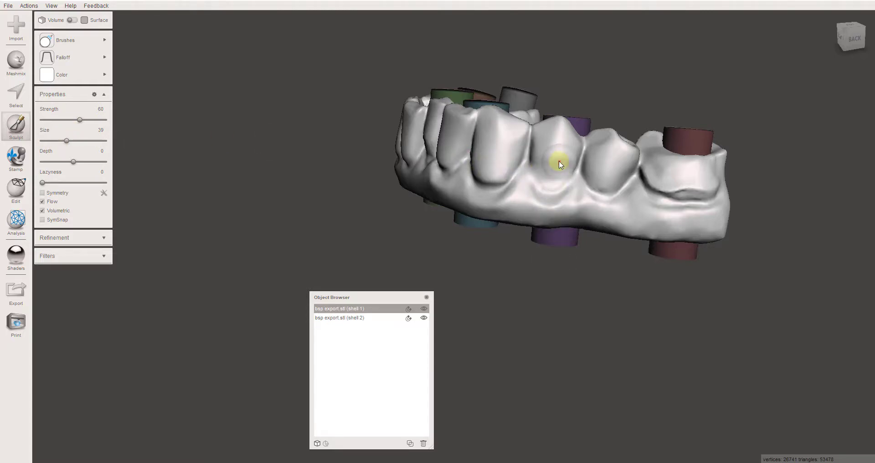
pyautogui.moveTo(524, 179); pyautogui.dragTo(702, 199, button='right')
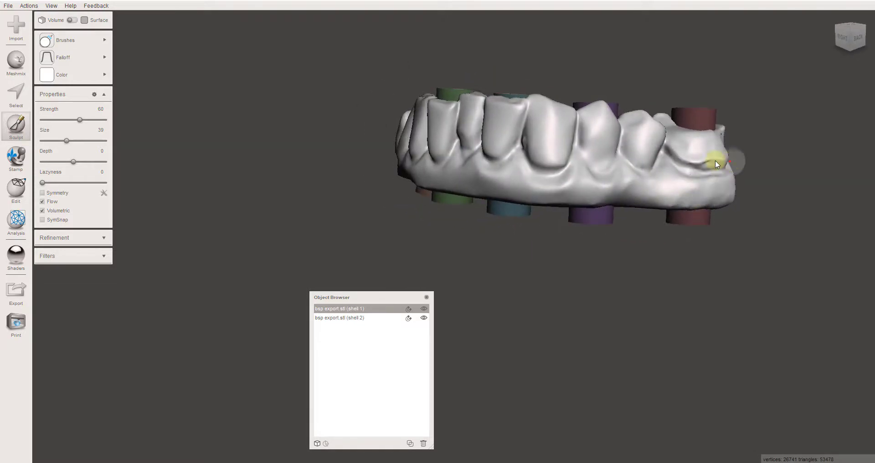
pyautogui.moveTo(715, 162)
pyautogui.mouseDown()
pyautogui.moveTo(696, 167)
pyautogui.moveTo(678, 155)
pyautogui.mouseUp()
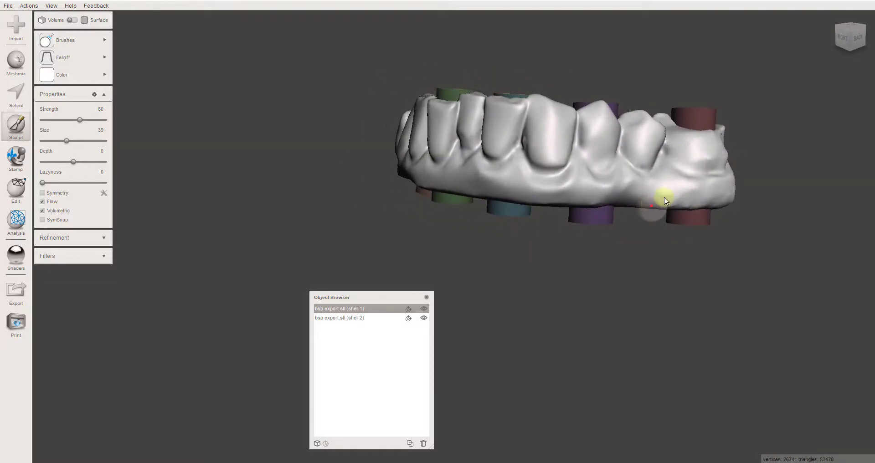
pyautogui.moveTo(665, 200)
pyautogui.mouseDown()
pyautogui.moveTo(719, 146)
pyautogui.moveTo(707, 162)
pyautogui.moveTo(728, 159)
pyautogui.mouseUp()
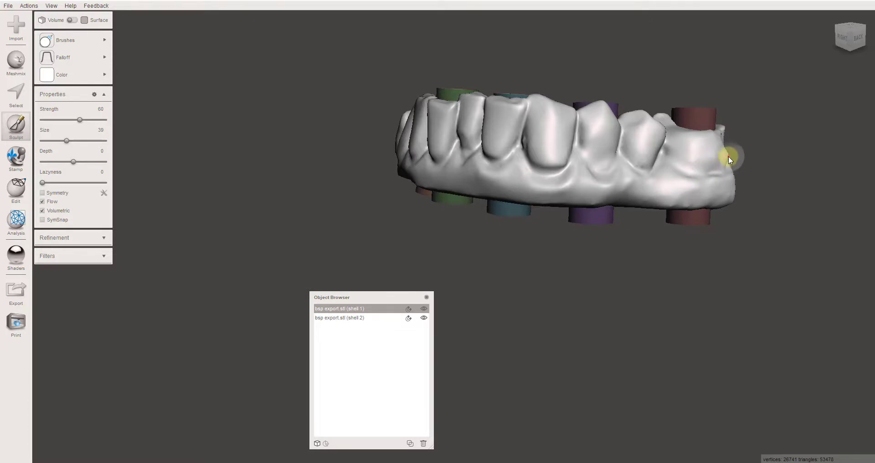
# Smooth the inner gum wall and its lower edge across the front of the arch and toward the red cylinder.
pyautogui.moveTo(729, 156); pyautogui.dragTo(377, 205, button='right')
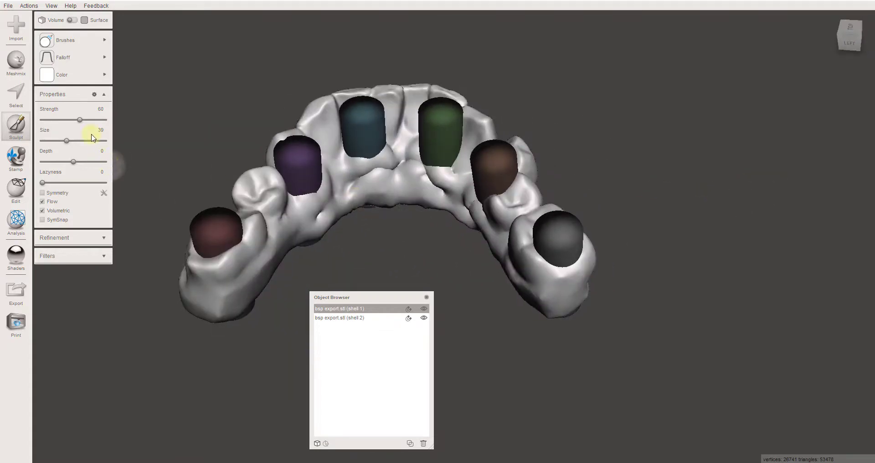
pyautogui.moveTo(377, 196)
pyautogui.mouseDown()
pyautogui.moveTo(393, 172)
pyautogui.moveTo(345, 191)
pyautogui.mouseUp()
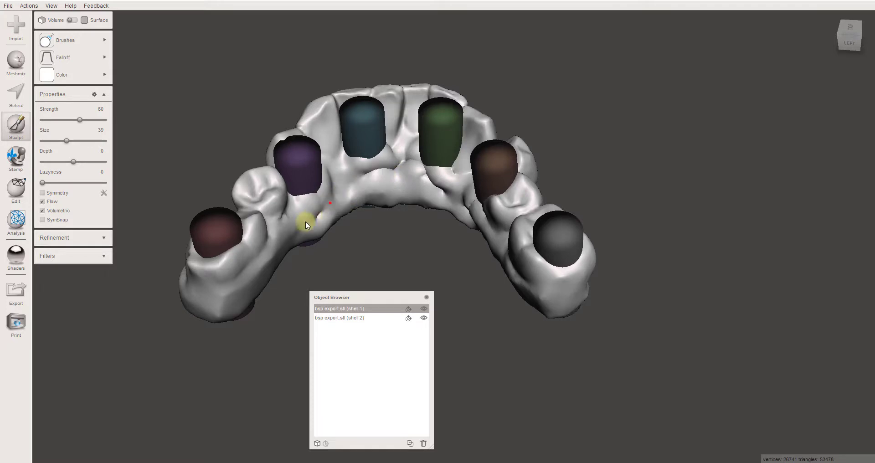
pyautogui.moveTo(305, 220)
pyautogui.mouseDown(button='right')
pyautogui.moveTo(363, 162)
pyautogui.moveTo(354, 157)
pyautogui.mouseUp(button='right')
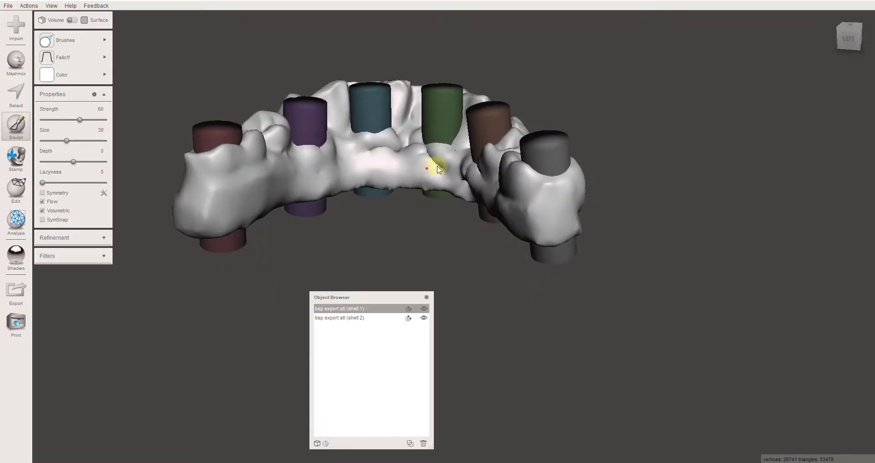
pyautogui.moveTo(419, 154)
pyautogui.mouseDown(button='right')
pyautogui.moveTo(470, 172)
pyautogui.moveTo(481, 185)
pyautogui.moveTo(480, 176)
pyautogui.moveTo(491, 177)
pyautogui.moveTo(493, 94)
pyautogui.moveTo(484, 172)
pyautogui.mouseUp(button='right')
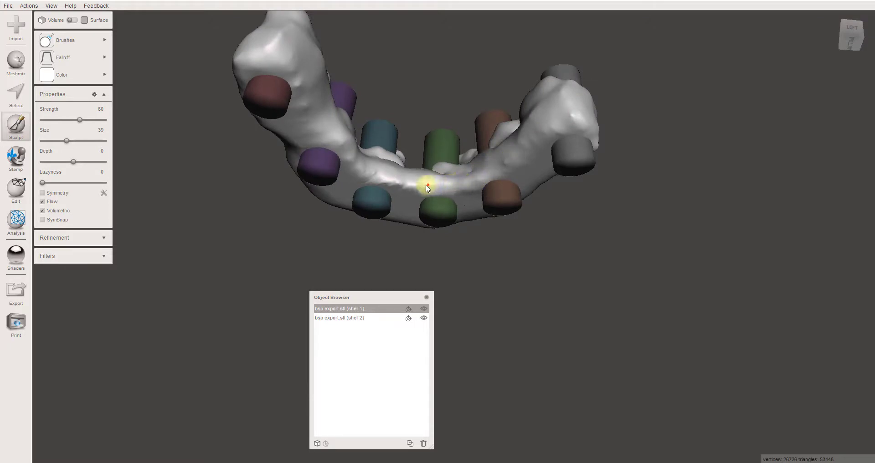
pyautogui.moveTo(427, 187)
pyautogui.mouseDown()
pyautogui.moveTo(371, 173)
pyautogui.moveTo(345, 151)
pyautogui.mouseUp()
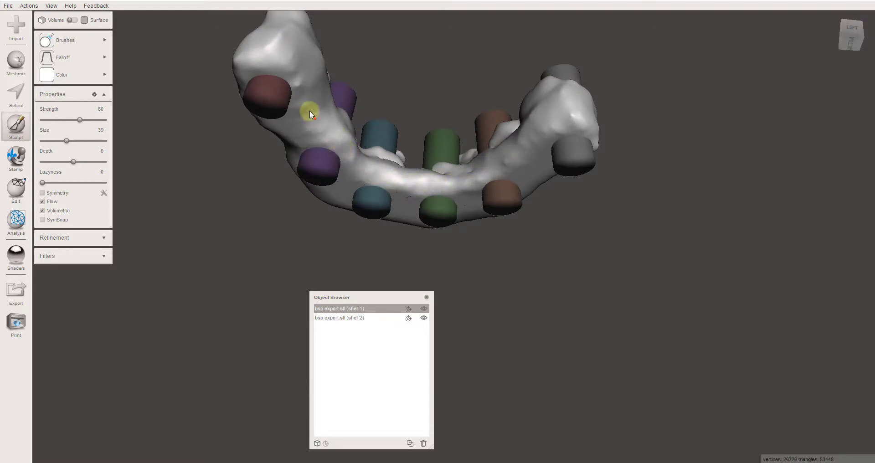
# Smooth the bumps on the inner gum surface below the green and teal cylinders.
pyautogui.moveTo(294, 48); pyautogui.dragTo(383, 185, button='right')
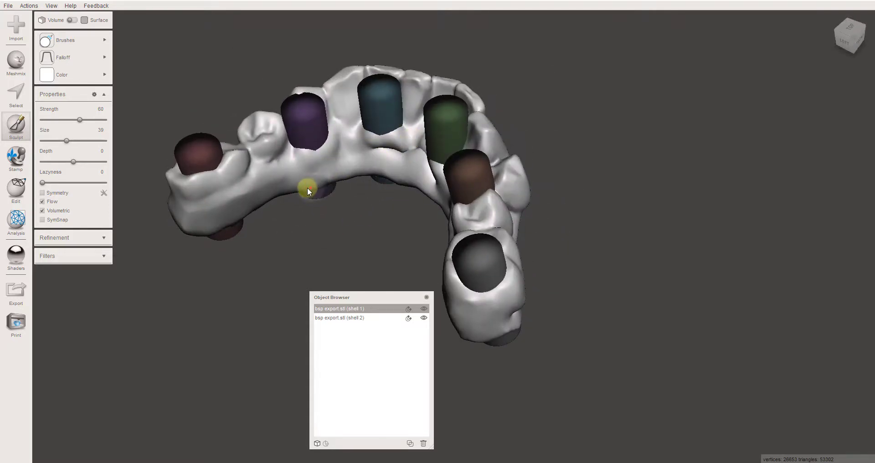
pyautogui.moveTo(398, 175); pyautogui.dragTo(474, 217, button='right')
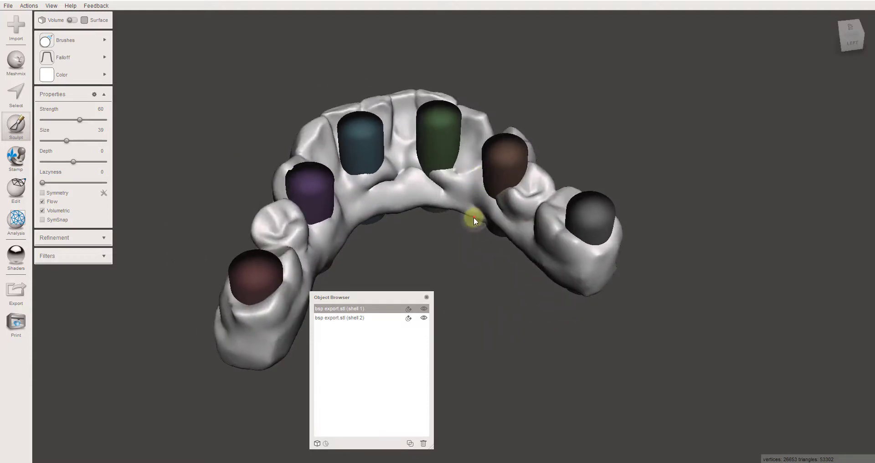
pyautogui.moveTo(496, 245); pyautogui.dragTo(499, 208, button='right')
pyautogui.moveTo(464, 156)
pyautogui.mouseDown()
pyautogui.moveTo(453, 159)
pyautogui.moveTo(457, 180)
pyautogui.mouseUp()
pyautogui.moveTo(456, 181); pyautogui.dragTo(495, 206, button='right')
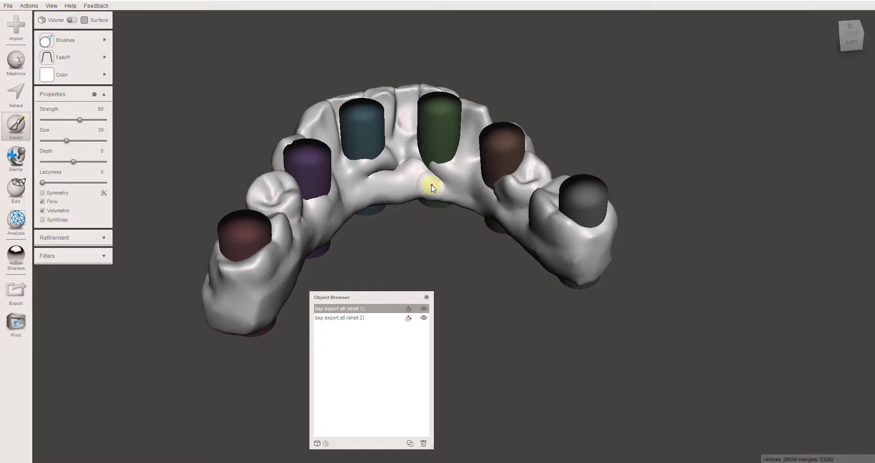
pyautogui.moveTo(392, 186)
pyautogui.mouseDown(button='right')
pyautogui.moveTo(371, 195)
pyautogui.moveTo(384, 174)
pyautogui.mouseUp(button='right')
pyautogui.moveTo(385, 174)
pyautogui.mouseDown()
pyautogui.moveTo(362, 159)
pyautogui.moveTo(415, 164)
pyautogui.moveTo(405, 160)
pyautogui.moveTo(408, 177)
pyautogui.moveTo(413, 168)
pyautogui.moveTo(437, 187)
pyautogui.moveTo(367, 170)
pyautogui.moveTo(385, 172)
pyautogui.moveTo(378, 168)
pyautogui.moveTo(371, 184)
pyautogui.moveTo(412, 172)
pyautogui.moveTo(376, 175)
pyautogui.mouseUp()
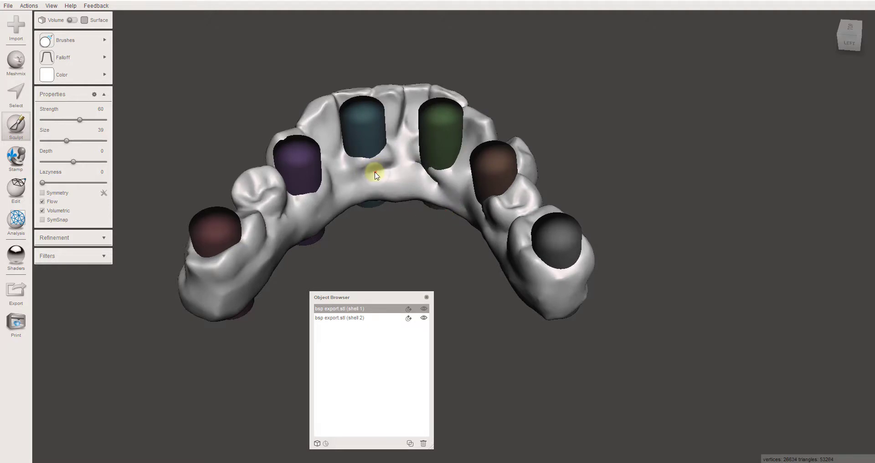
# Smooth the remaining uneven gum at the base of the green cylinder and toward the teal cylinder.
pyautogui.moveTo(439, 207); pyautogui.dragTo(522, 163, button='right')
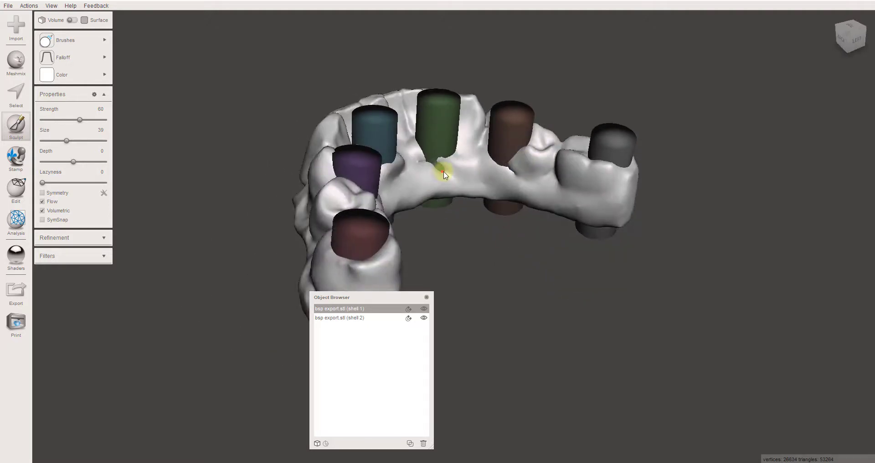
pyautogui.moveTo(445, 175)
pyautogui.mouseDown()
pyautogui.moveTo(421, 162)
pyautogui.moveTo(445, 165)
pyautogui.moveTo(449, 184)
pyautogui.mouseUp()
pyautogui.moveTo(449, 185); pyautogui.dragTo(421, 196, button='right')
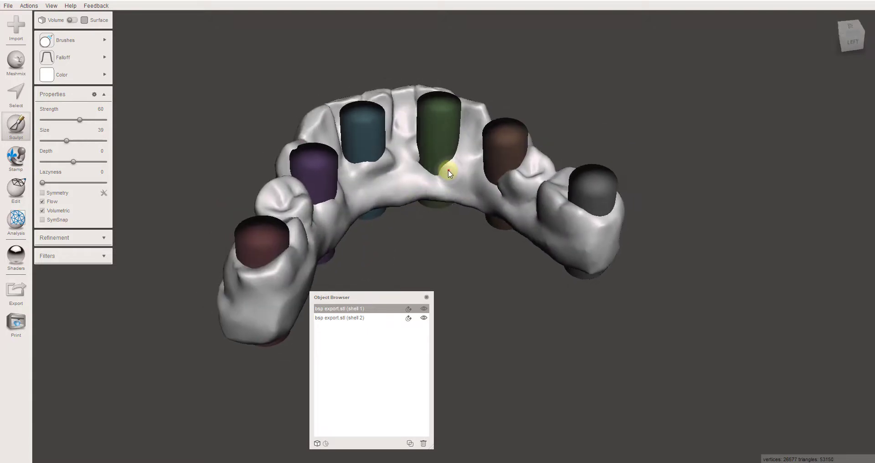
pyautogui.moveTo(441, 174)
pyautogui.mouseDown()
pyautogui.moveTo(401, 175)
pyautogui.moveTo(393, 163)
pyautogui.moveTo(404, 172)
pyautogui.mouseUp()
pyautogui.moveTo(405, 174); pyautogui.dragTo(386, 177, button='right')
# Switch to the Inflate brush with strength 65 and size 56 and build up the inner gum below the green cylinder.
pyautogui.click(85, 39)
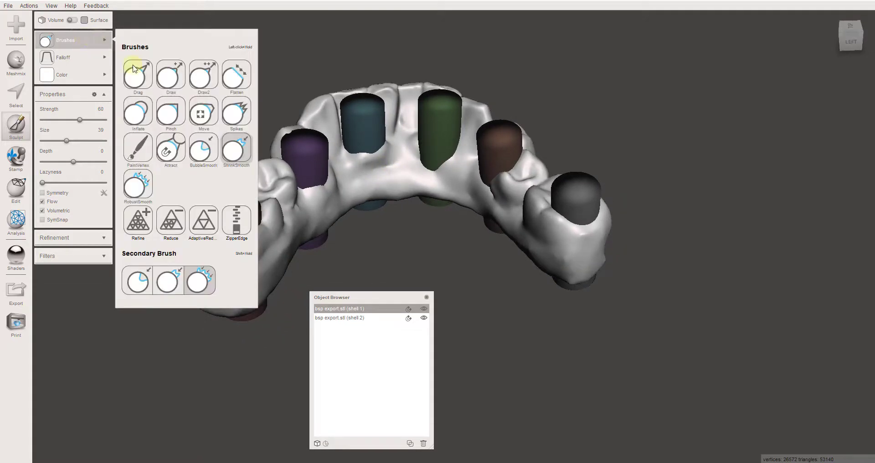
pyautogui.click(178, 113)
pyautogui.moveTo(454, 185); pyautogui.dragTo(434, 283, button='right')
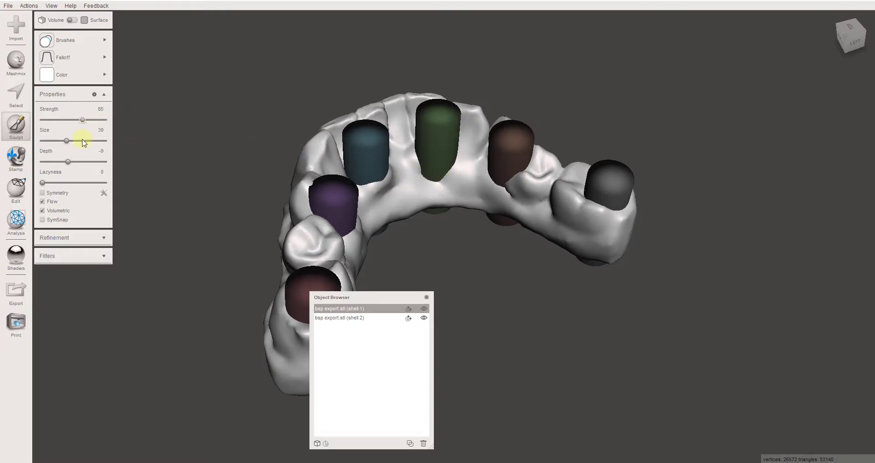
pyautogui.moveTo(79, 145); pyautogui.dragTo(77, 142)
pyautogui.moveTo(431, 182); pyautogui.dragTo(441, 176)
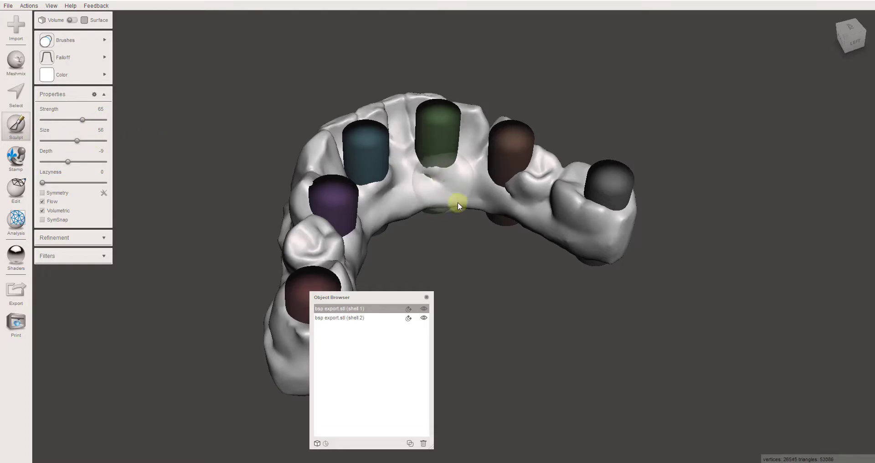
pyautogui.moveTo(458, 201)
pyautogui.mouseDown(button='right')
pyautogui.moveTo(445, 205)
pyautogui.moveTo(450, 216)
pyautogui.moveTo(377, 172)
pyautogui.mouseUp(button='right')
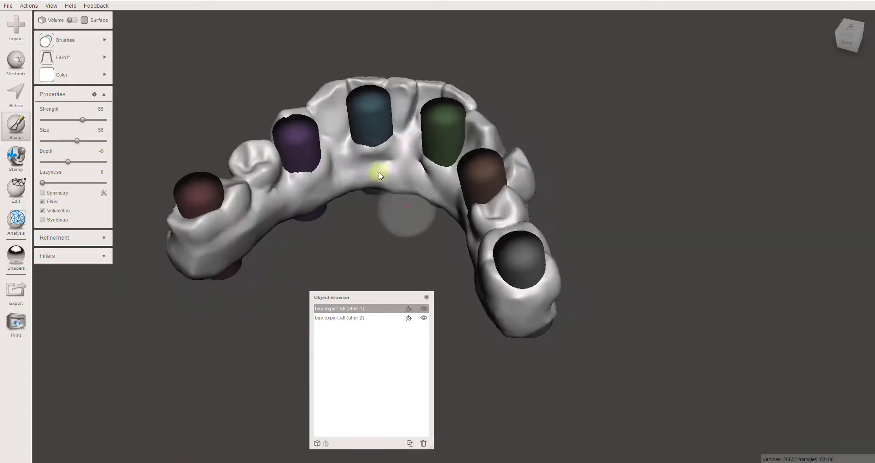
# Inflate the inner gum below the green and teal cylinders, and smooth it with the ShrinkSmooth brush at strength 60, size 56.
pyautogui.moveTo(408, 221); pyautogui.dragTo(439, 197, button='right')
pyautogui.moveTo(447, 151)
pyautogui.mouseDown()
pyautogui.moveTo(418, 159)
pyautogui.moveTo(438, 170)
pyautogui.moveTo(396, 157)
pyautogui.mouseUp()
pyautogui.moveTo(71, 55)
pyautogui.moveTo(68, 40)
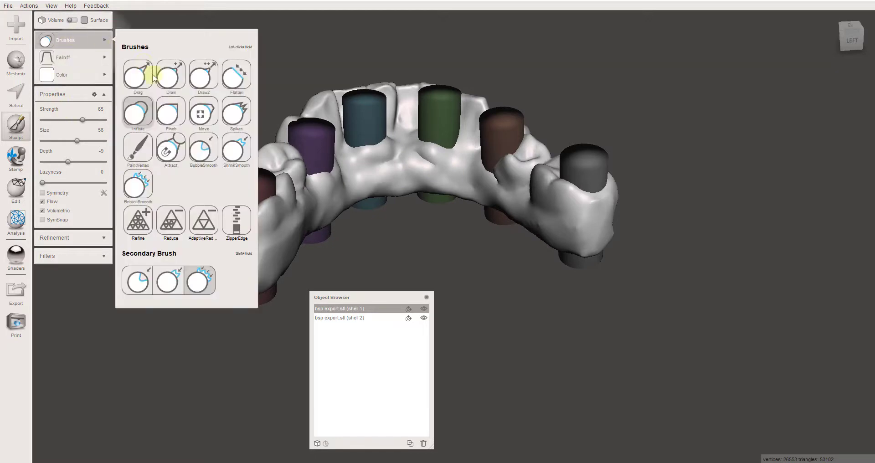
pyautogui.click(231, 146)
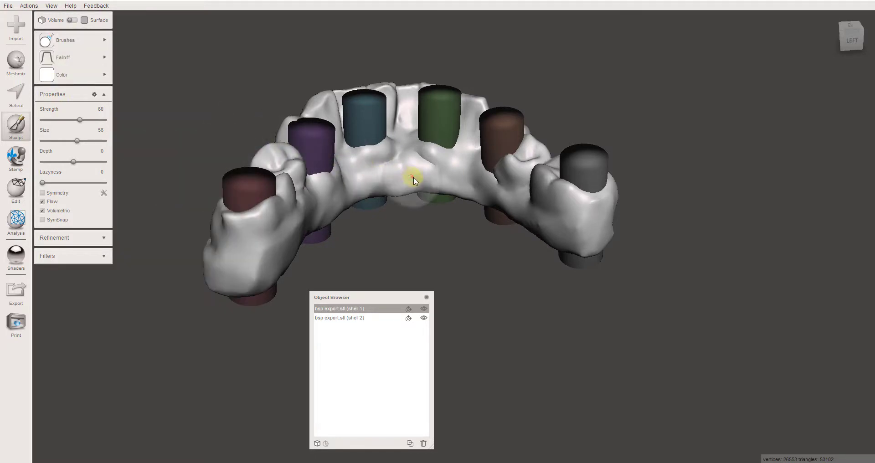
pyautogui.moveTo(410, 176)
pyautogui.mouseDown()
pyautogui.moveTo(425, 176)
pyautogui.moveTo(397, 172)
pyautogui.moveTo(385, 155)
pyautogui.moveTo(384, 190)
pyautogui.mouseUp()
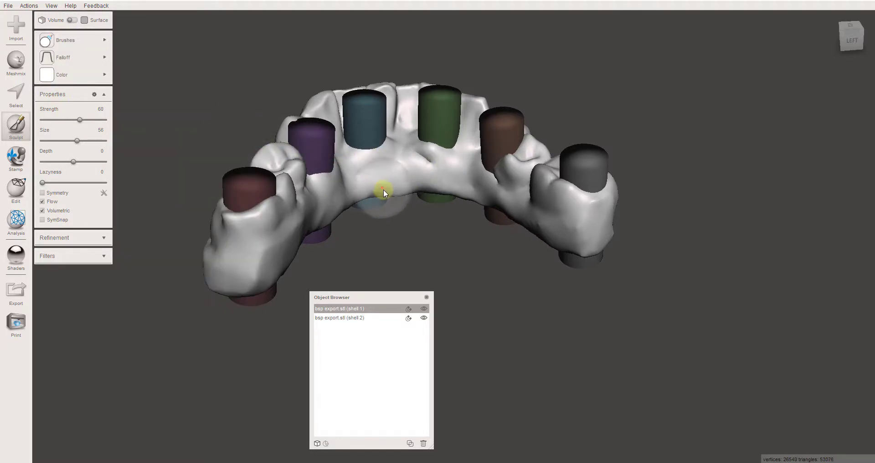
pyautogui.moveTo(389, 207); pyautogui.dragTo(434, 209, button='right')
pyautogui.moveTo(380, 184)
pyautogui.mouseDown()
pyautogui.moveTo(457, 177)
pyautogui.moveTo(422, 166)
pyautogui.moveTo(459, 195)
pyautogui.moveTo(389, 162)
pyautogui.moveTo(424, 170)
pyautogui.moveTo(454, 214)
pyautogui.mouseUp()
# Smooth the lower part of the inner gum wall from the teal cylinder across to the brown cylinder.
pyautogui.moveTo(451, 212); pyautogui.dragTo(432, 162, button='right')
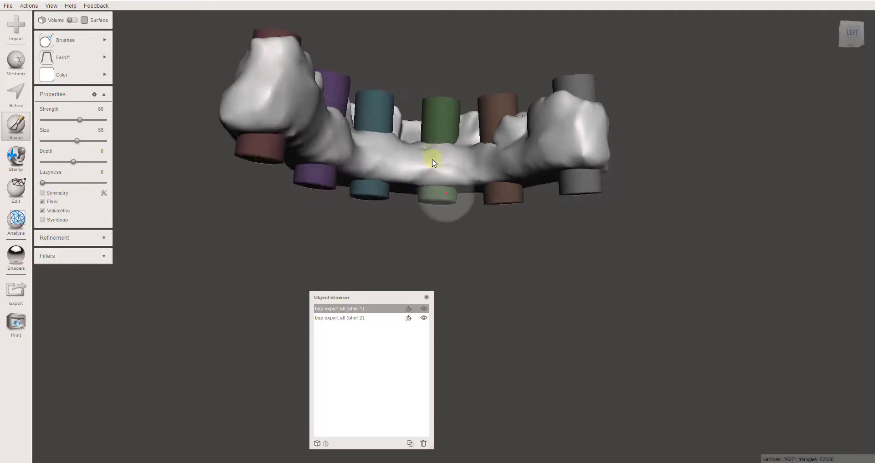
pyautogui.moveTo(352, 149); pyautogui.dragTo(403, 137)
pyautogui.moveTo(404, 139)
pyautogui.mouseDown(button='right')
pyautogui.moveTo(455, 226)
pyautogui.moveTo(522, 186)
pyautogui.mouseUp(button='right')
pyautogui.moveTo(488, 167)
pyautogui.mouseDown()
pyautogui.moveTo(513, 157)
pyautogui.moveTo(466, 186)
pyautogui.mouseUp()
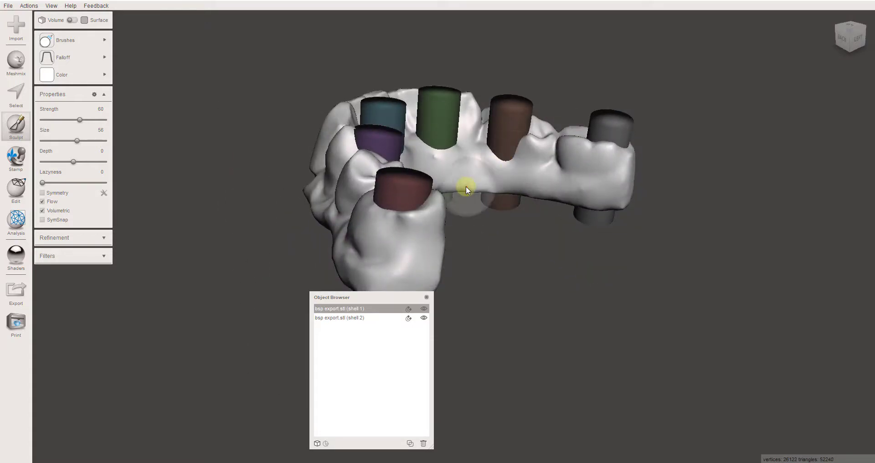
# Smooth the outer gum and its lower edge around the arch from the gray cylinder to the red cylinder.
pyautogui.moveTo(466, 186)
pyautogui.mouseDown(button='right')
pyautogui.moveTo(371, 166)
pyautogui.moveTo(328, 211)
pyautogui.moveTo(438, 223)
pyautogui.moveTo(641, 129)
pyautogui.moveTo(447, 140)
pyautogui.moveTo(549, 132)
pyautogui.moveTo(461, 168)
pyautogui.mouseUp(button='right')
pyautogui.moveTo(461, 169); pyautogui.dragTo(318, 172)
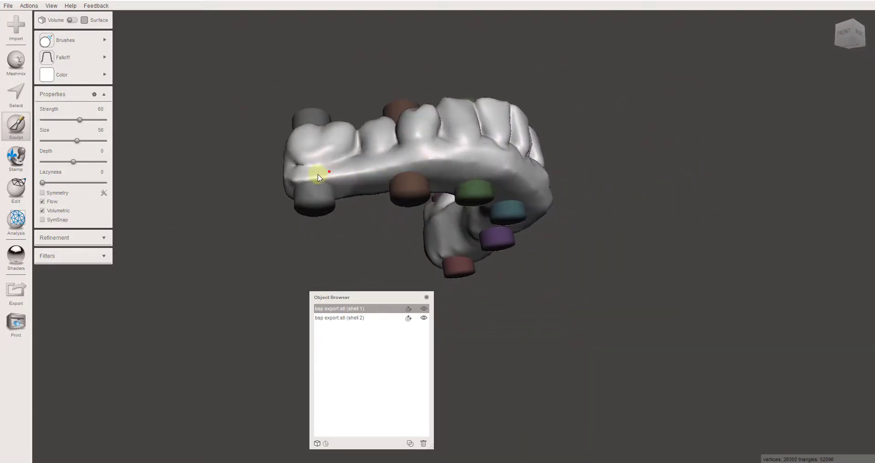
pyautogui.moveTo(518, 177); pyautogui.dragTo(439, 176, button='right')
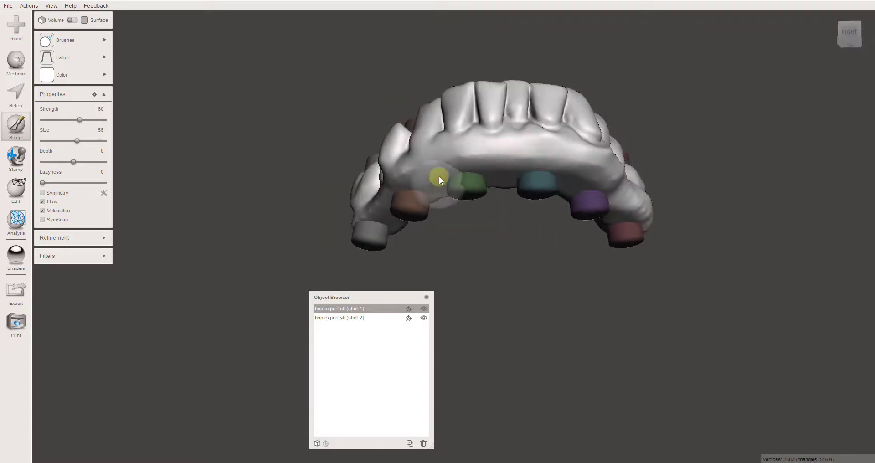
pyautogui.moveTo(525, 168); pyautogui.dragTo(618, 192)
pyautogui.moveTo(618, 191); pyautogui.dragTo(565, 162, button='right')
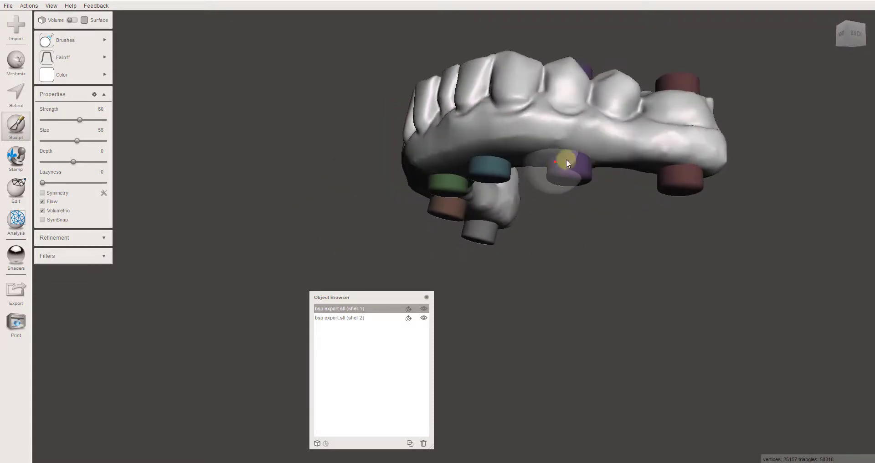
pyautogui.moveTo(711, 153); pyautogui.dragTo(564, 152)
pyautogui.scroll(-4, 501, 122)
pyautogui.moveTo(395, 139)
pyautogui.mouseDown(button='right')
pyautogui.moveTo(500, 249)
pyautogui.moveTo(520, 260)
pyautogui.moveTo(442, 192)
pyautogui.mouseUp(button='right')
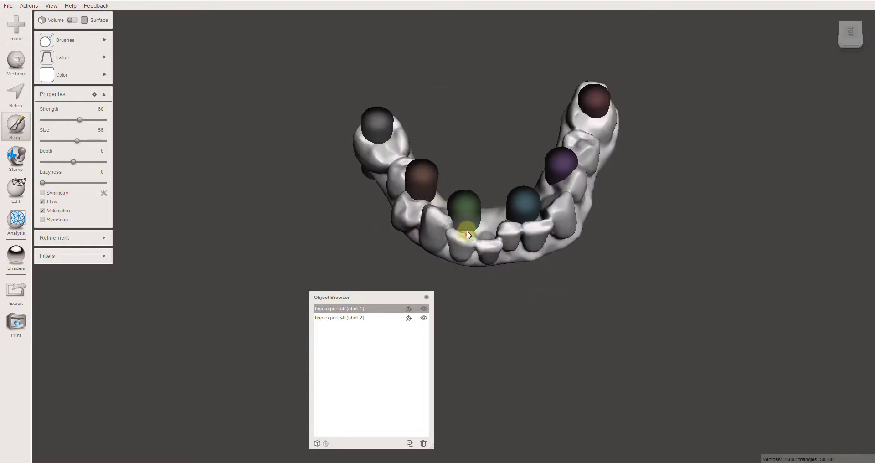
pyautogui.moveTo(465, 219); pyautogui.dragTo(495, 171, button='right')
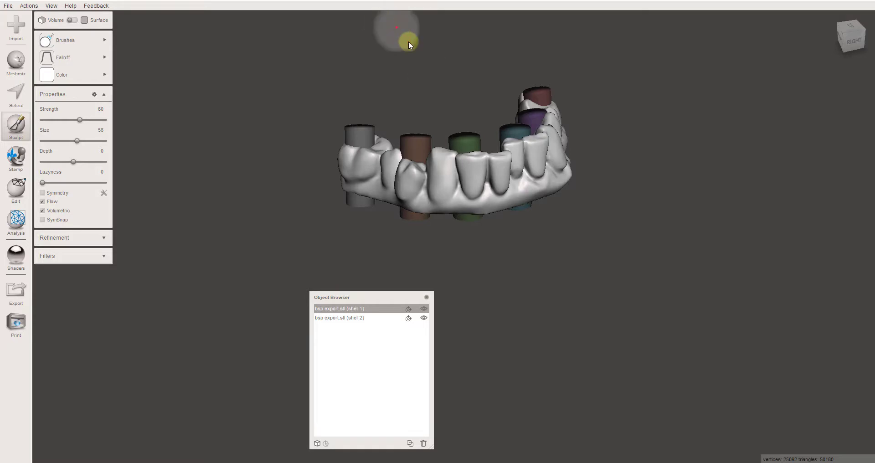
# Make the stone model shell 1 solid with solid type Accurate, solid accuracy 453 and mesh density 128.
pyautogui.click(348, 310)
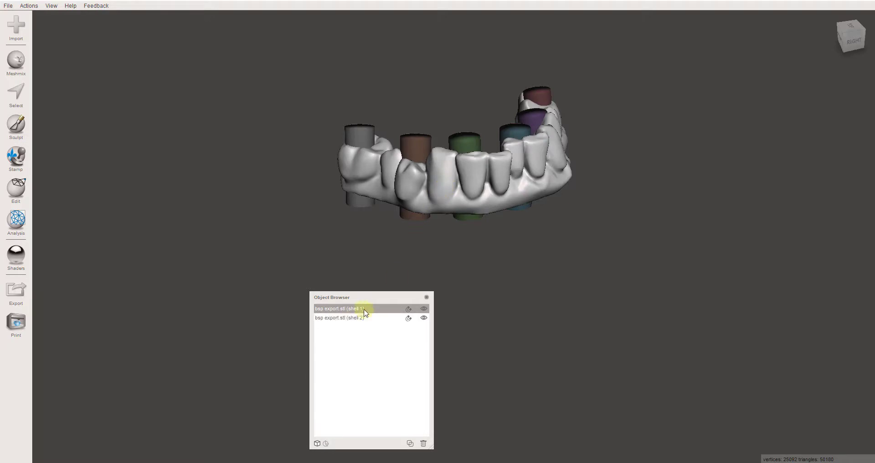
pyautogui.click(12, 194)
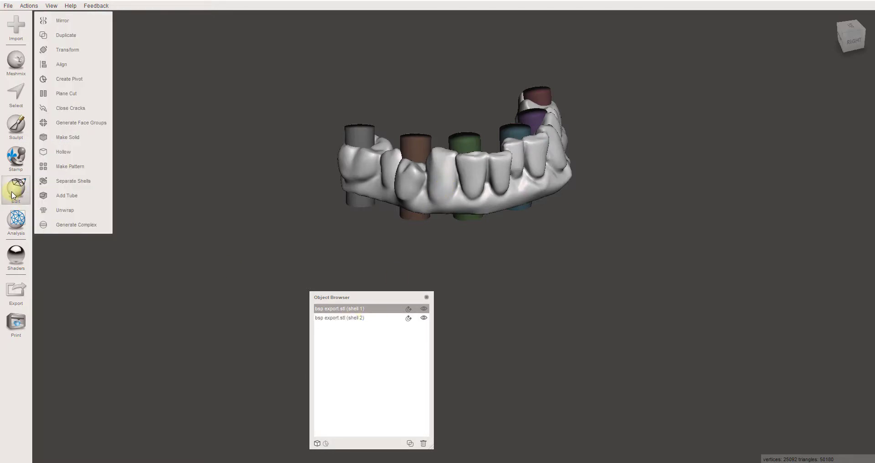
pyautogui.click(93, 137)
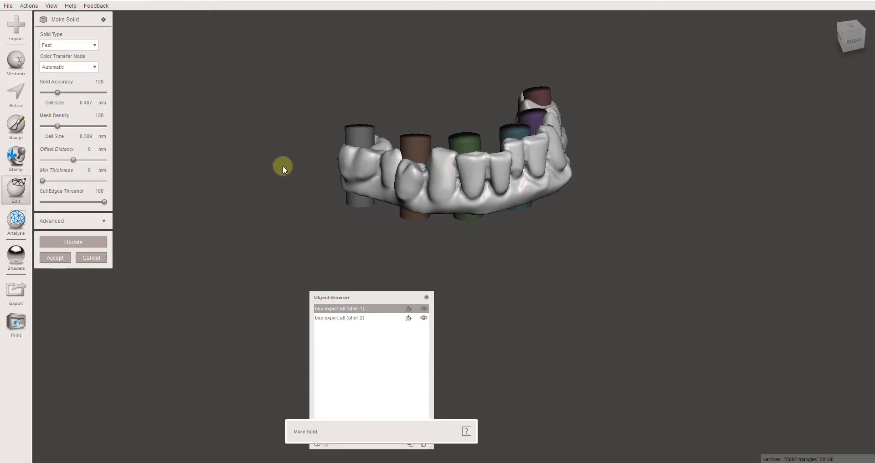
pyautogui.scroll(4, 540, 168)
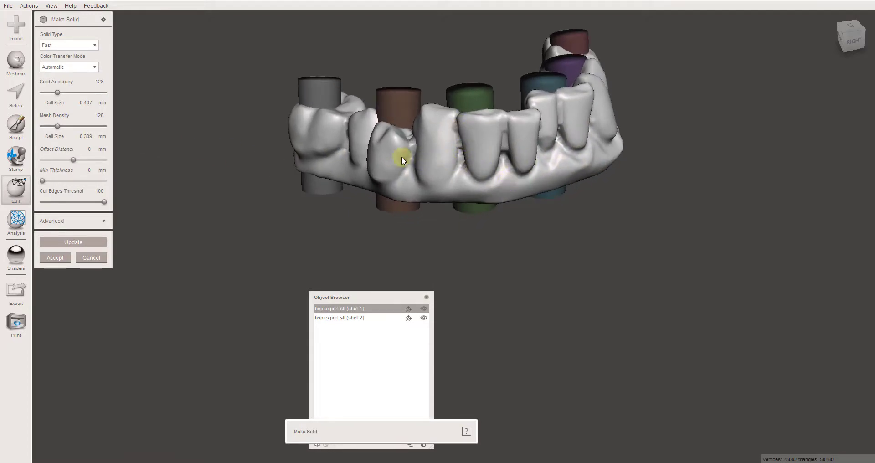
pyautogui.moveTo(562, 129); pyautogui.dragTo(286, 112, button='right')
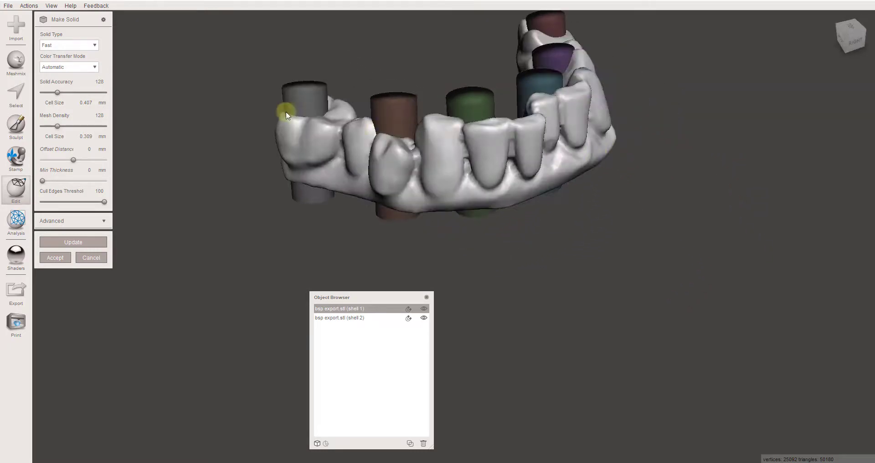
pyautogui.click(58, 45)
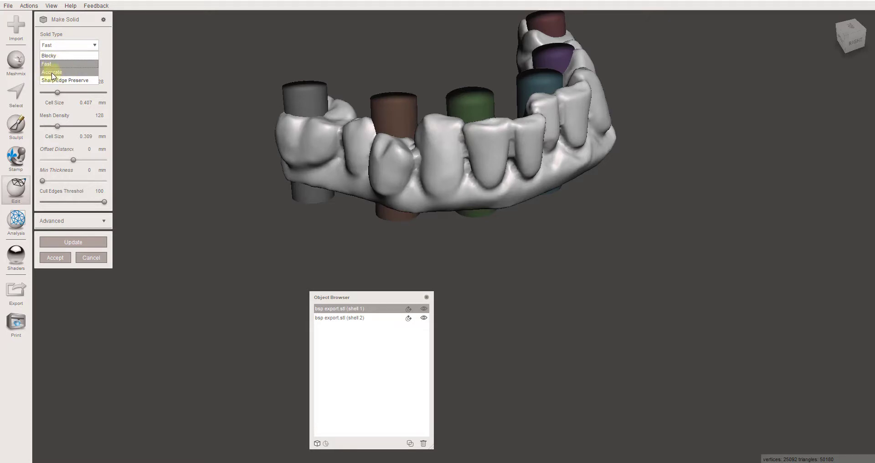
pyautogui.click(68, 72)
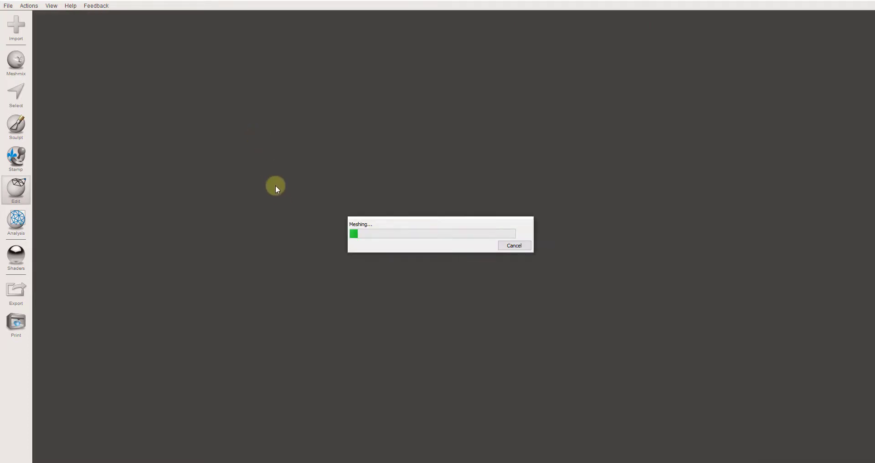
pyautogui.moveTo(333, 205); pyautogui.dragTo(429, 236, button='right')
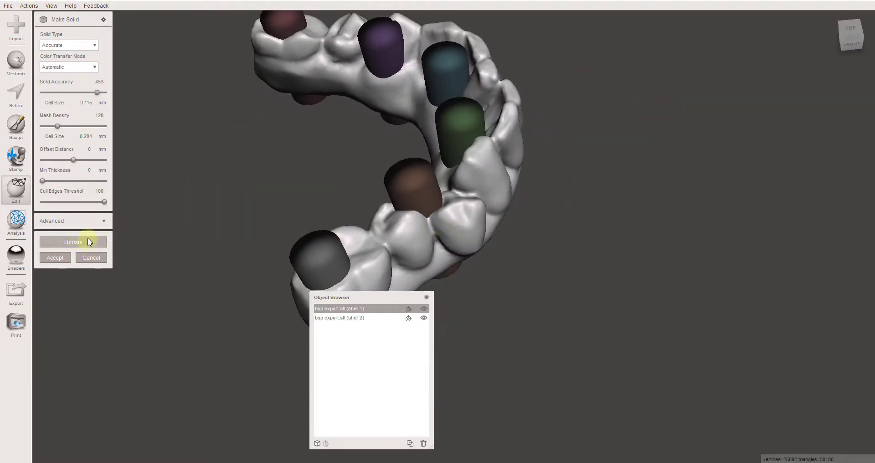
pyautogui.click(56, 258)
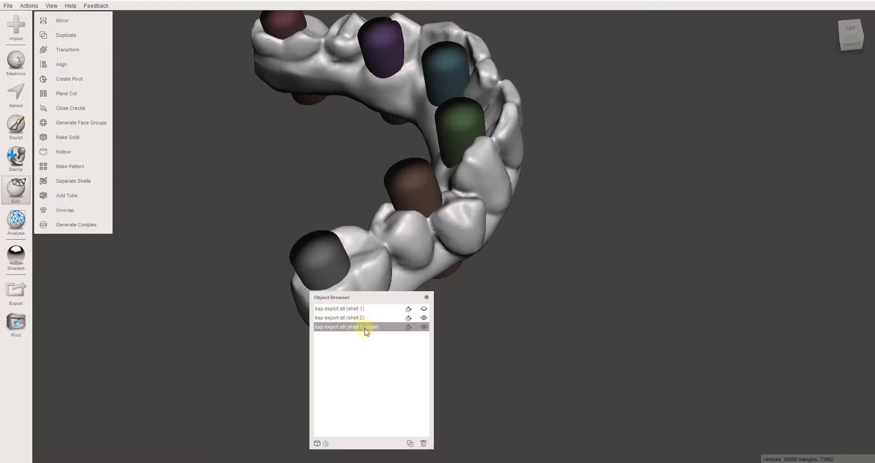
# Make the implant cylinders of shell 2 solid with solid type Fast and solid accuracy and mesh density of 128.
pyautogui.click(349, 319)
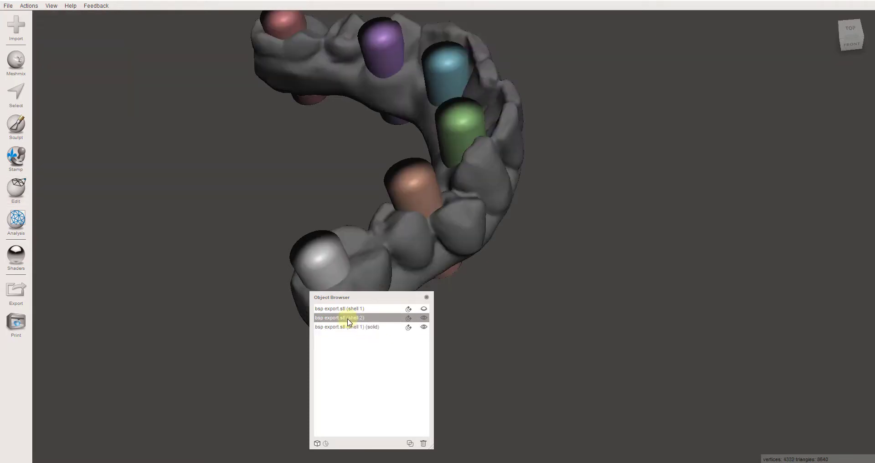
pyautogui.moveTo(377, 234); pyautogui.dragTo(277, 205, button='right')
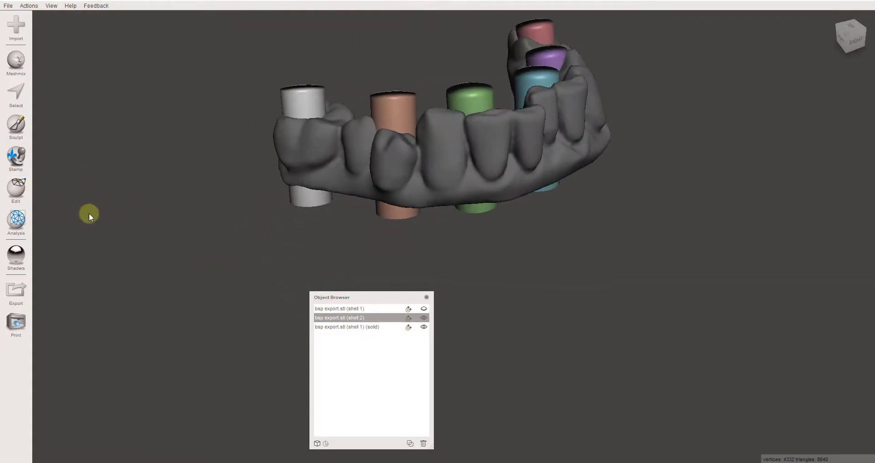
pyautogui.click(18, 187)
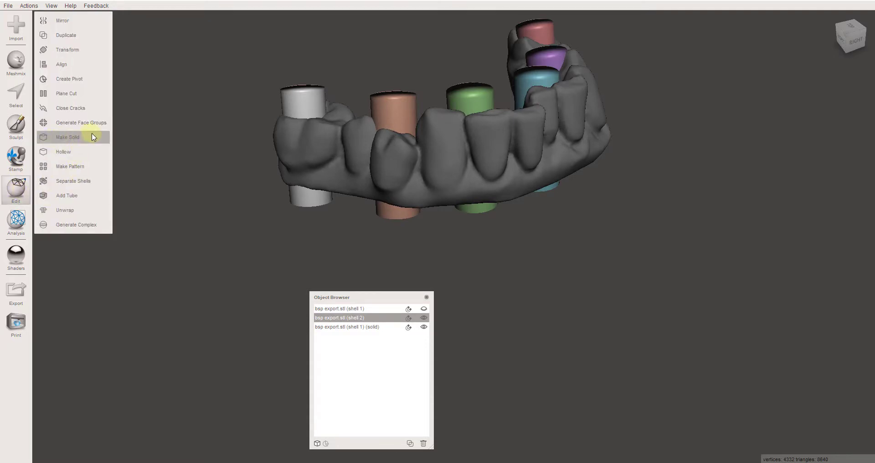
pyautogui.click(93, 137)
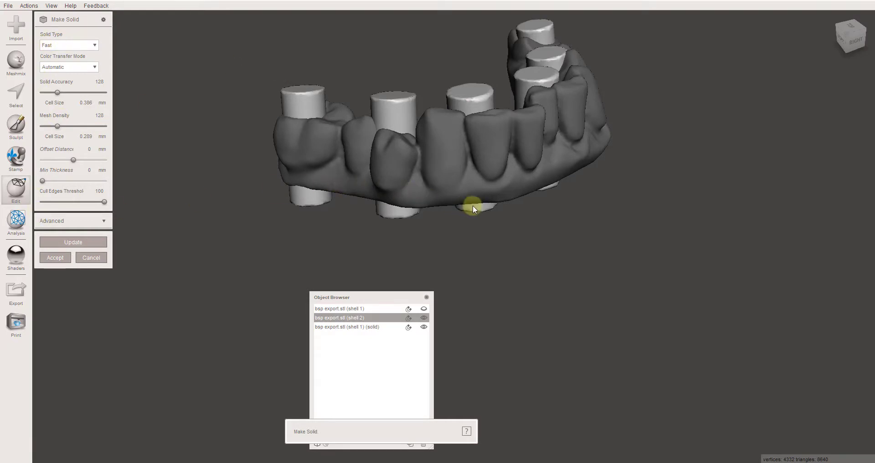
pyautogui.moveTo(472, 205); pyautogui.dragTo(534, 190, button='right')
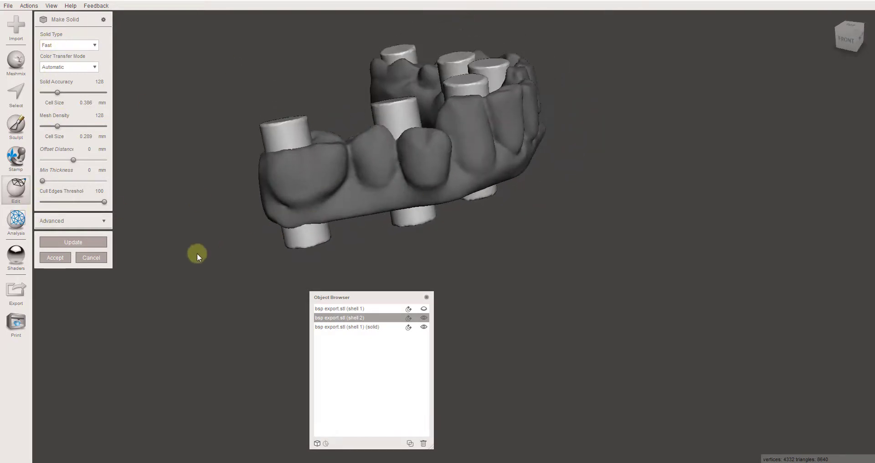
pyautogui.moveTo(177, 255); pyautogui.dragTo(161, 245, button='right')
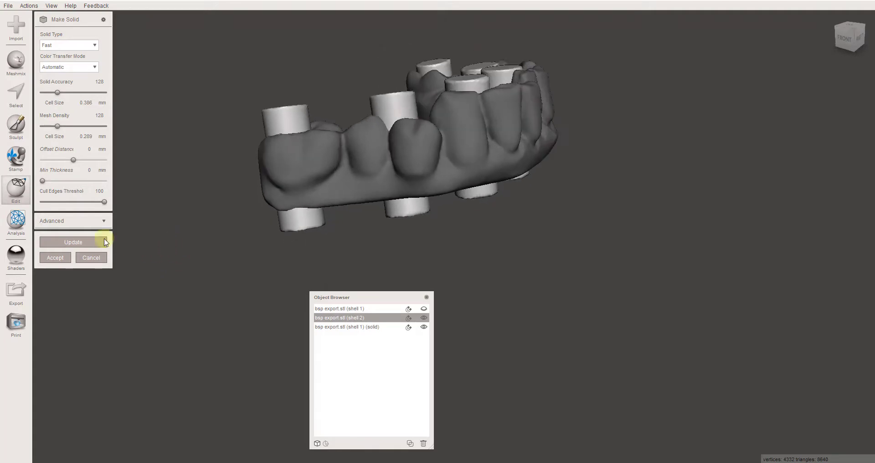
pyautogui.click(50, 247)
pyautogui.click(54, 259)
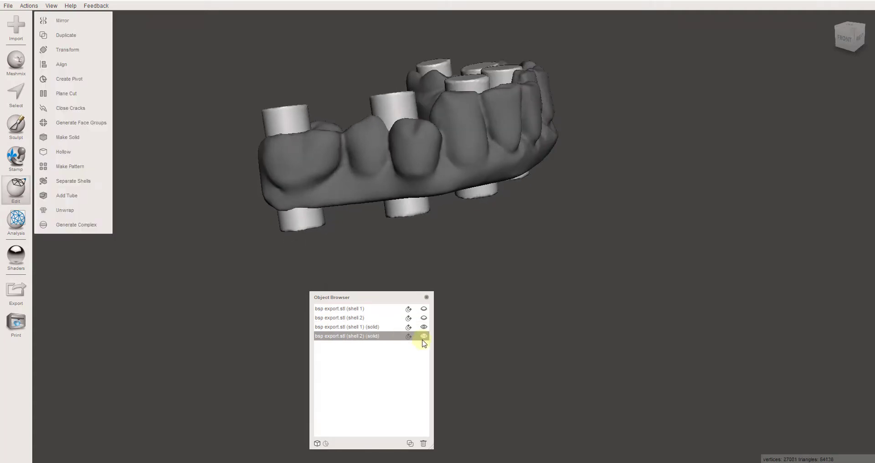
# Compare the solid stone model with the solid cylinders by selecting each in turn, and examine the cylinders' tops and fit.
pyautogui.click(375, 328)
pyautogui.click(375, 335)
pyautogui.click(376, 327)
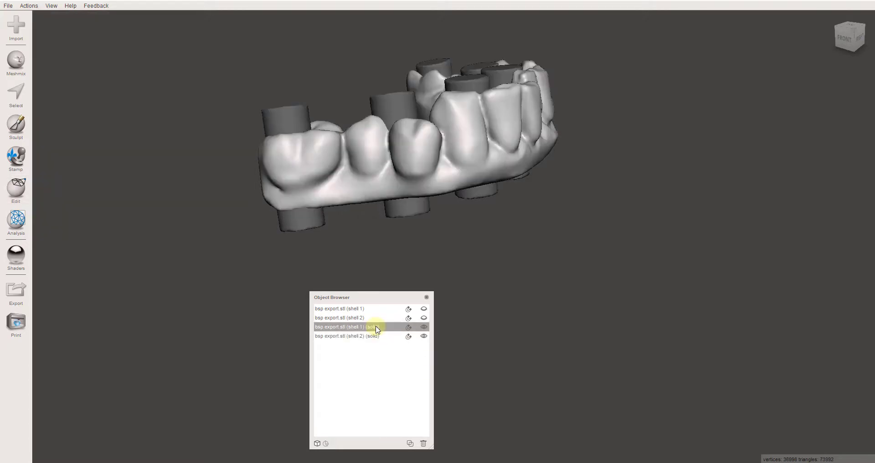
pyautogui.click(375, 336)
pyautogui.click(375, 327)
pyautogui.click(372, 337)
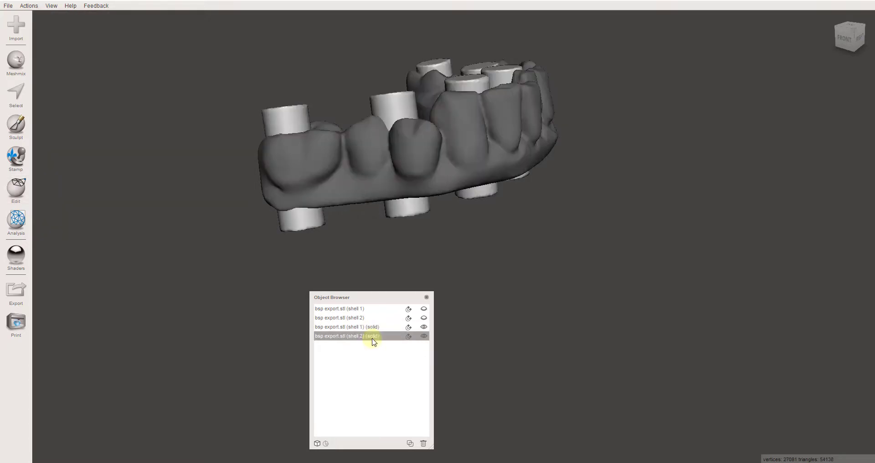
pyautogui.moveTo(567, 295); pyautogui.dragTo(514, 201, button='right')
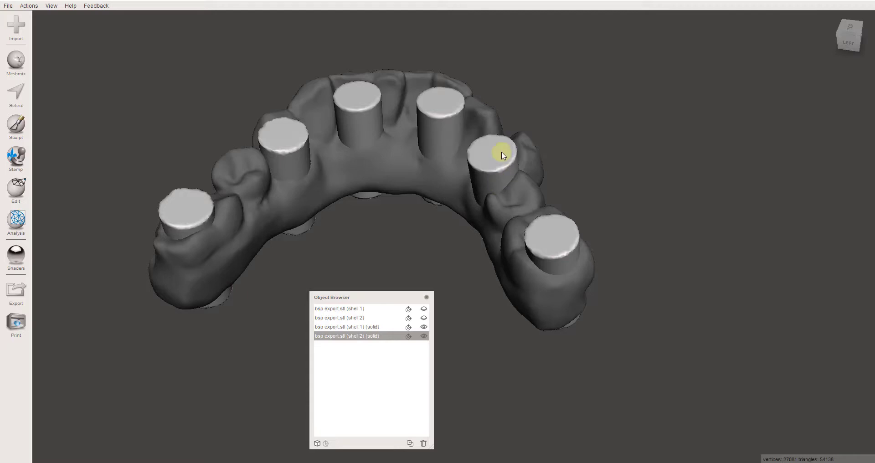
pyautogui.moveTo(692, 274); pyautogui.dragTo(656, 242, button='right')
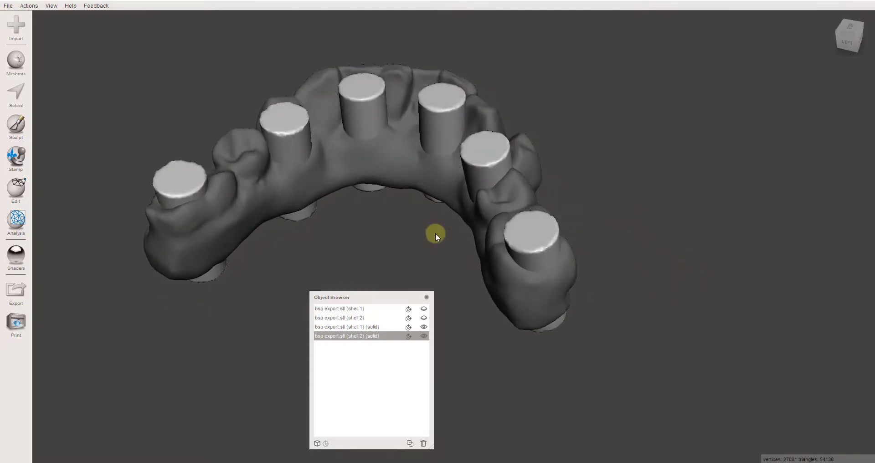
pyautogui.moveTo(372, 212); pyautogui.dragTo(497, 269, button='middle')
pyautogui.moveTo(498, 270); pyautogui.dragTo(500, 264, button='right')
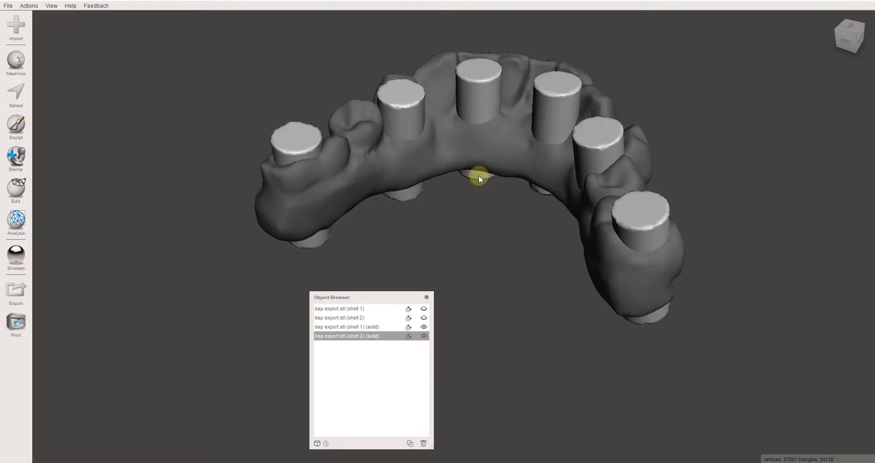
# Subtract the solid cylinders from the solid stone model with a Precise Boolean Difference, with Preserve Group Borders and Auto-Reduce Result turned off.
pyautogui.click(389, 326)
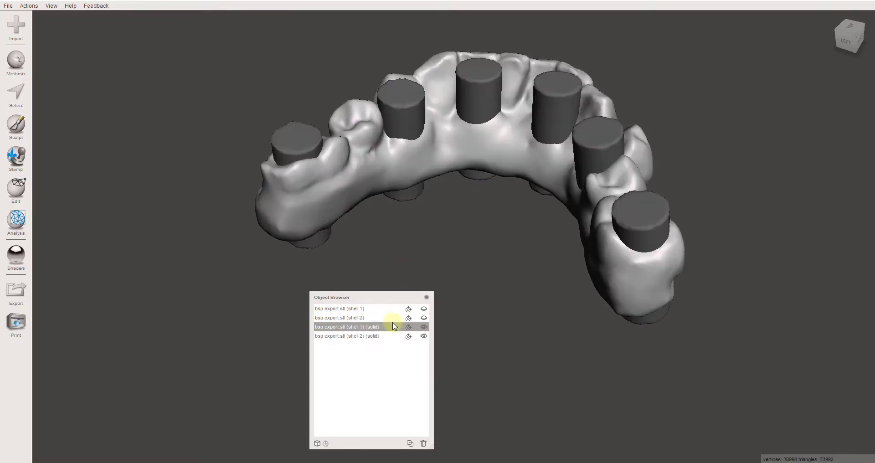
pyautogui.click(365, 337)
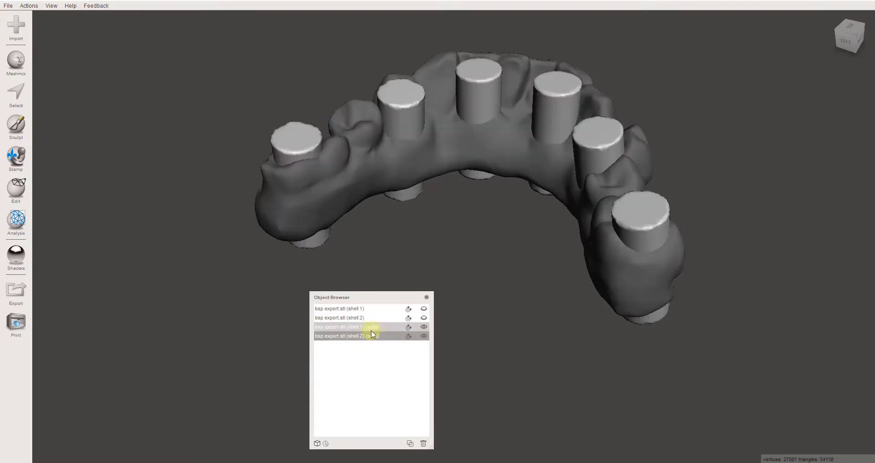
pyautogui.click(375, 328)
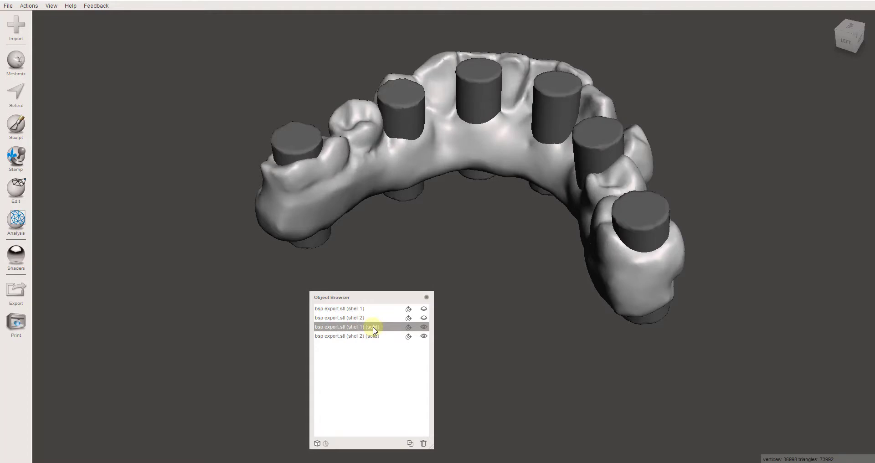
pyautogui.keyDown('shift'); pyautogui.click(352, 338); pyautogui.keyUp('shift')
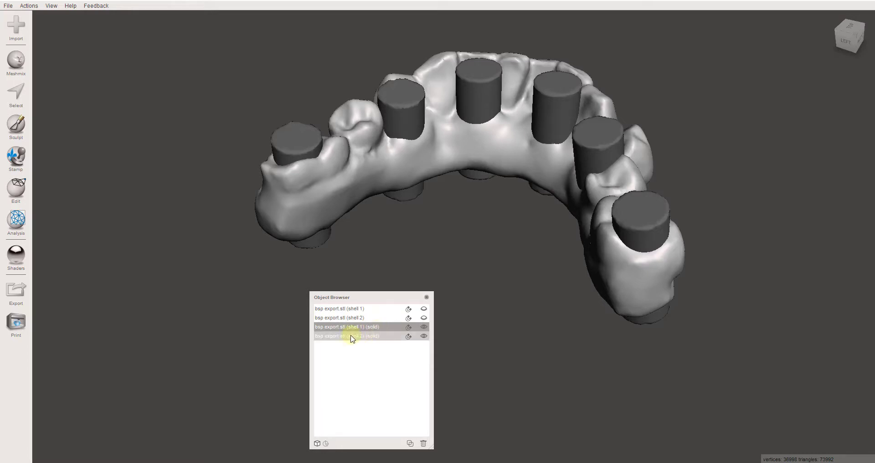
pyautogui.keyDown('shift'); pyautogui.click(376, 337); pyautogui.keyUp('shift')
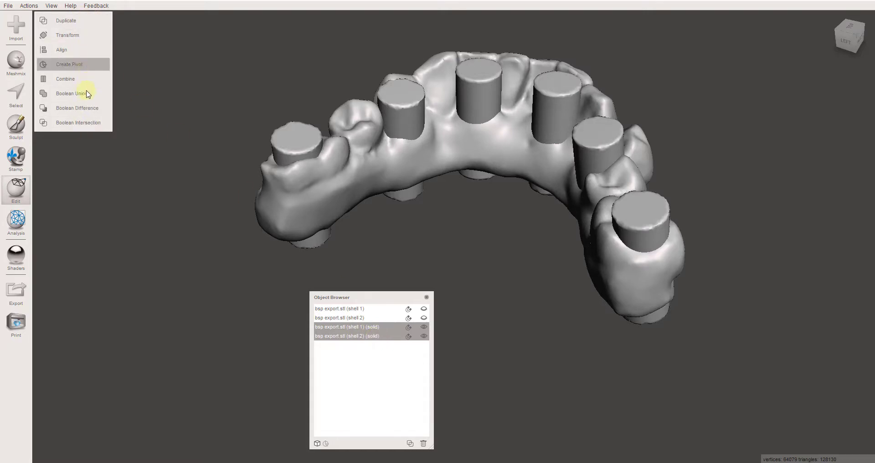
pyautogui.click(102, 111)
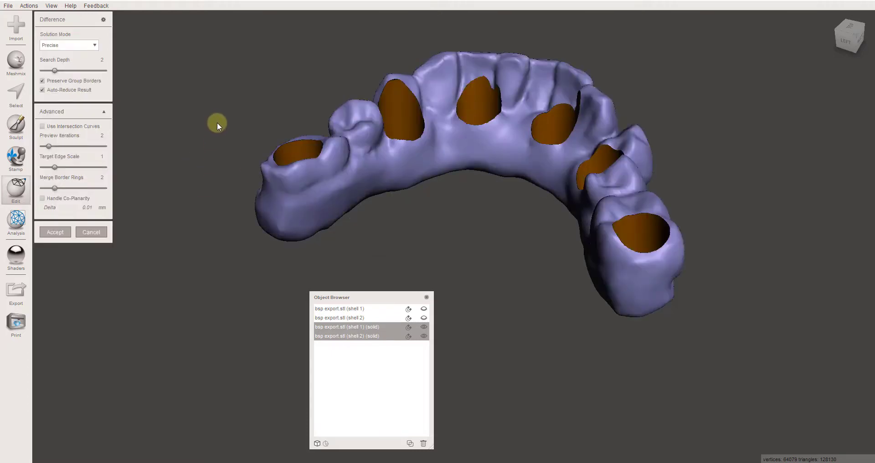
pyautogui.moveTo(217, 122); pyautogui.dragTo(320, 177, button='right')
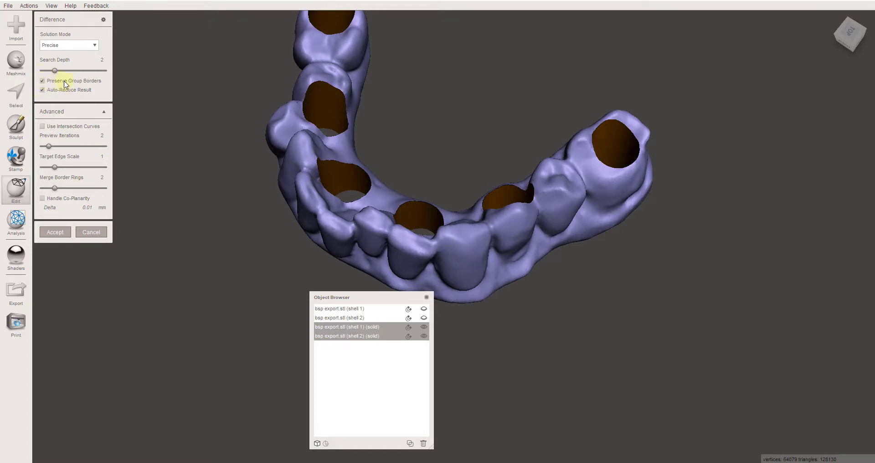
pyautogui.click(50, 83)
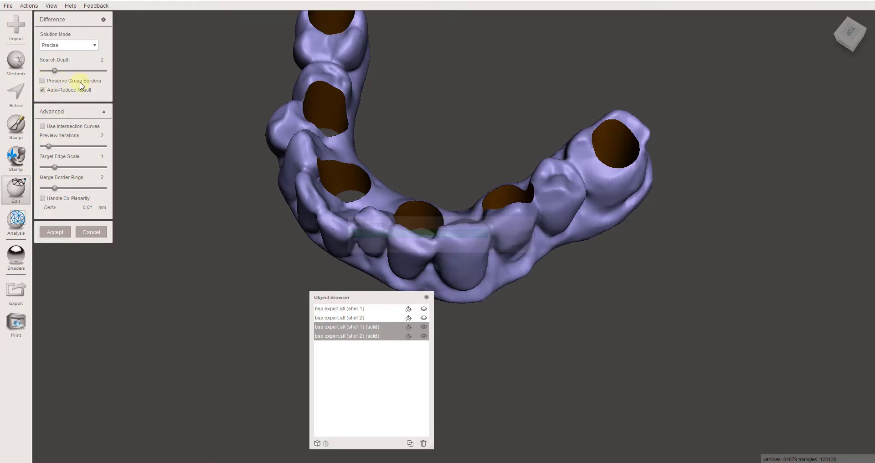
pyautogui.click(43, 90)
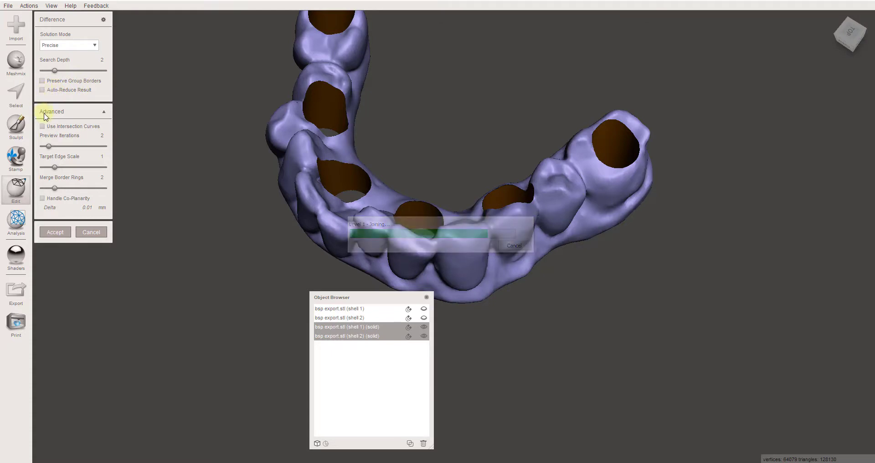
pyautogui.click(55, 232)
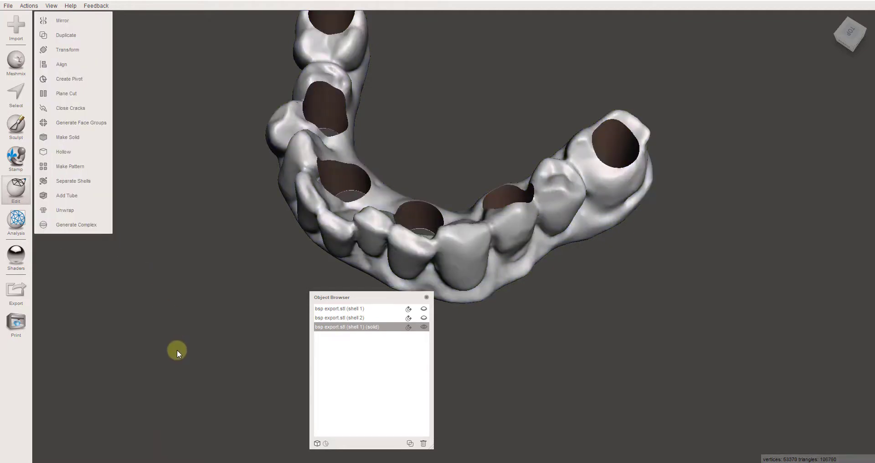
# Examine the drilled stone model's implant holes from all sides and check the mesh for defects with the Inspector.
pyautogui.moveTo(177, 350); pyautogui.dragTo(453, 285, button='right')
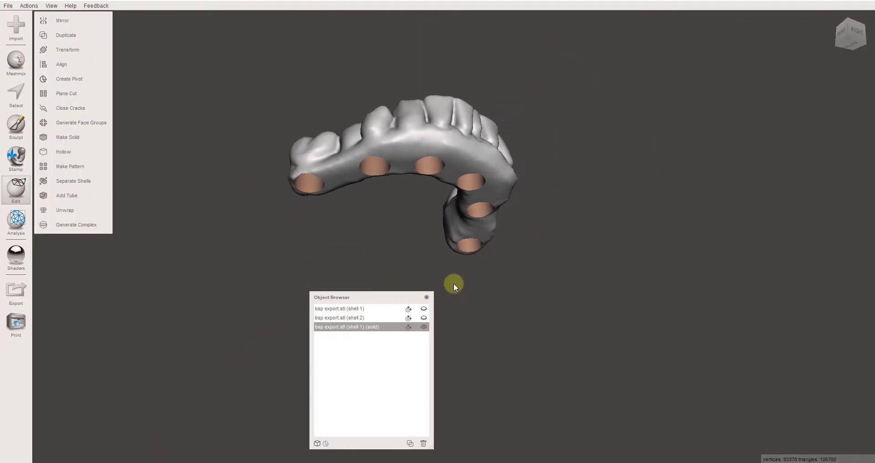
pyautogui.moveTo(479, 131); pyautogui.dragTo(429, 216, button='right')
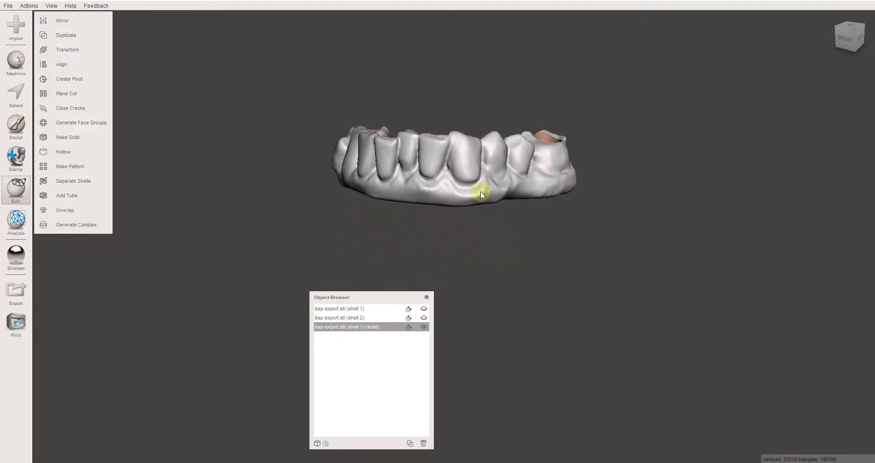
pyautogui.moveTo(419, 218); pyautogui.dragTo(376, 321, button='right')
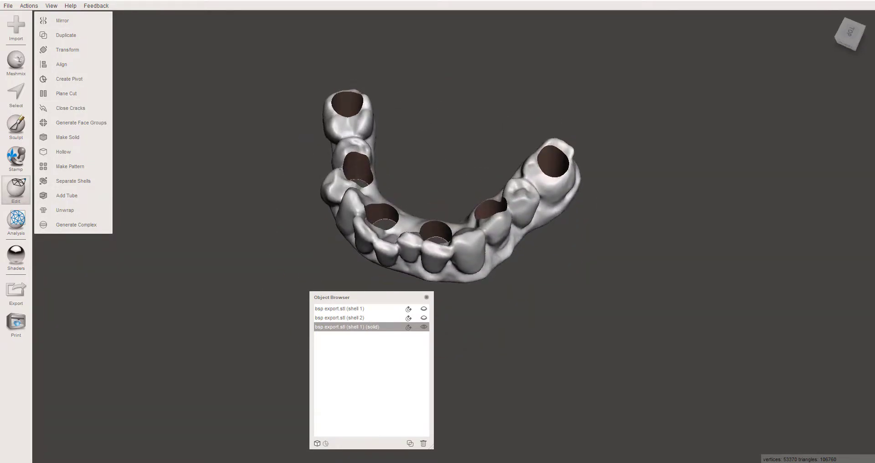
pyautogui.click(15, 219)
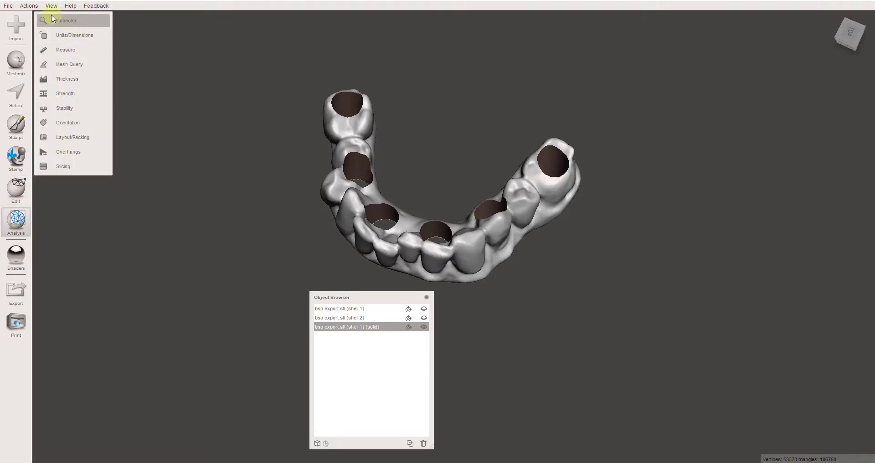
pyautogui.click(94, 22)
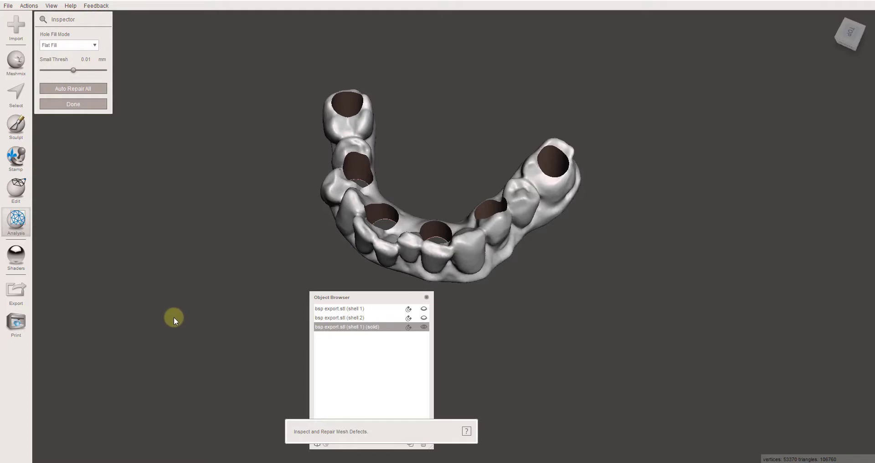
pyautogui.moveTo(177, 385); pyautogui.dragTo(196, 397, button='right')
pyautogui.moveTo(409, 181); pyautogui.dragTo(531, 172, button='right')
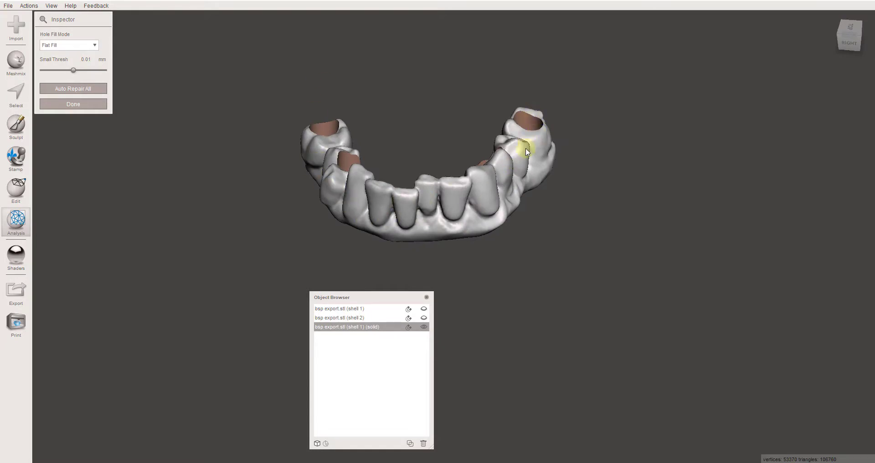
pyautogui.moveTo(133, 53); pyautogui.dragTo(151, 80, button='right')
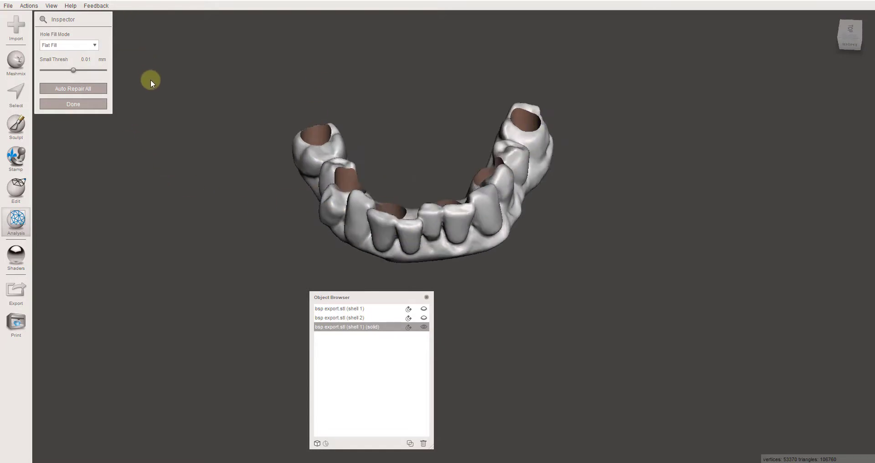
pyautogui.click(74, 105)
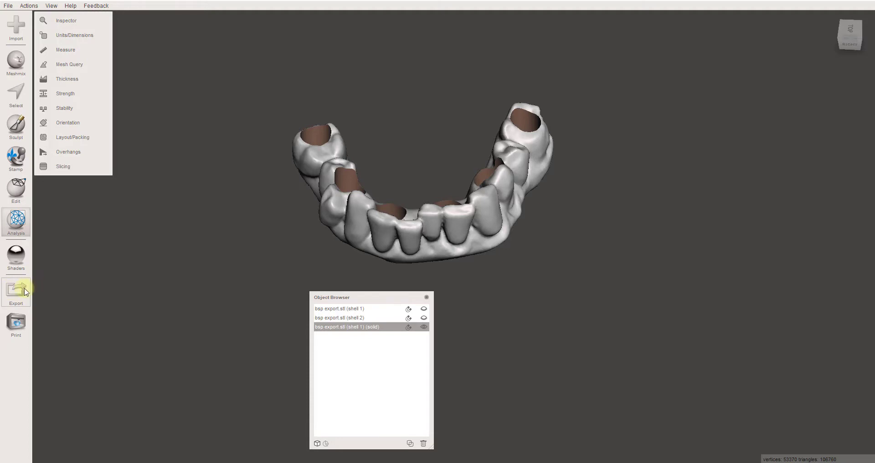
pyautogui.moveTo(346, 155); pyautogui.dragTo(409, 105, button='right')
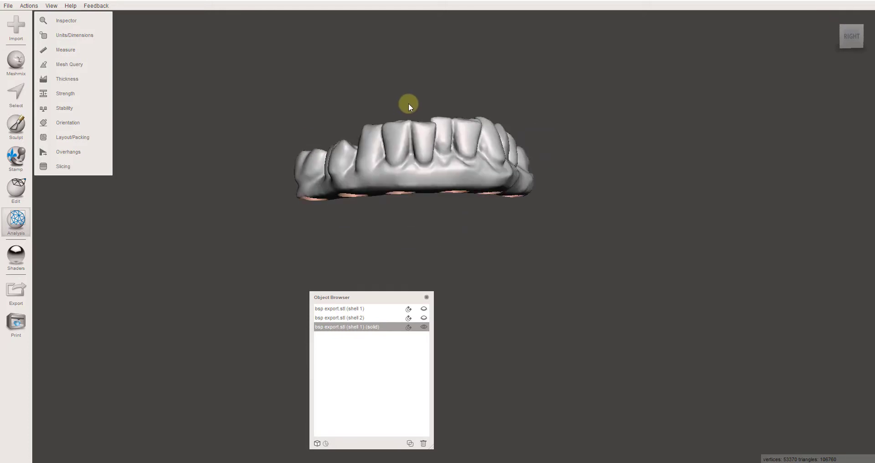